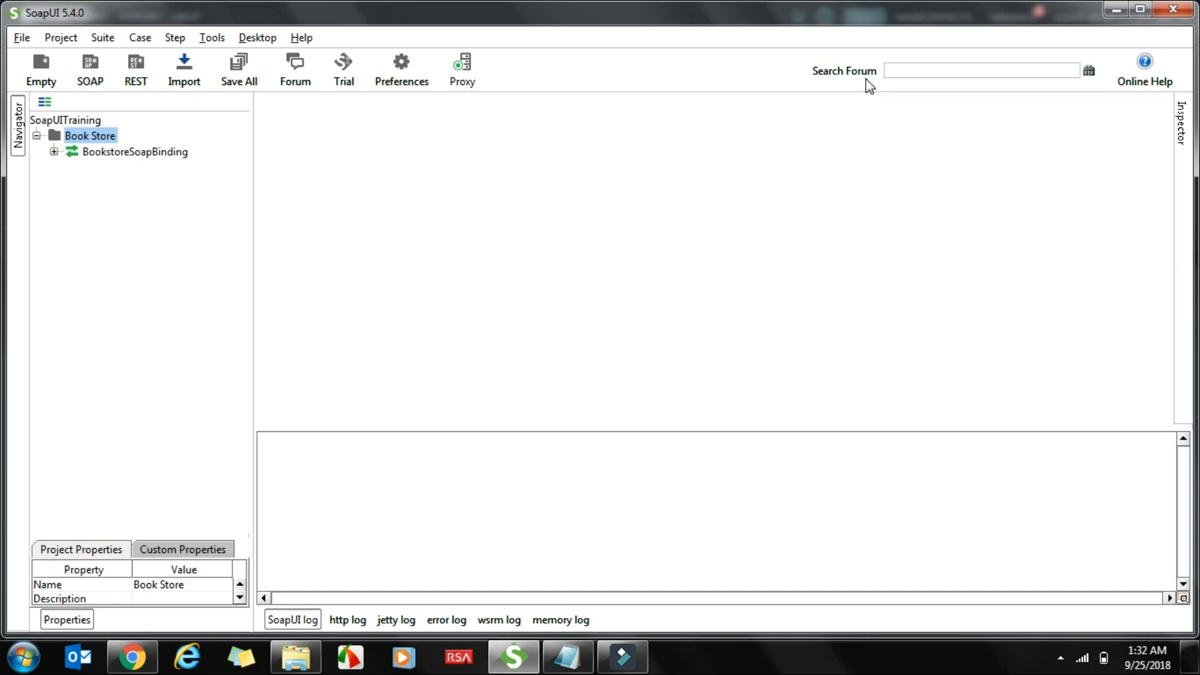
# Start generating a test suite from the BookstoreSoapBinding interface of the Book Store project
pyautogui.click(55, 151)
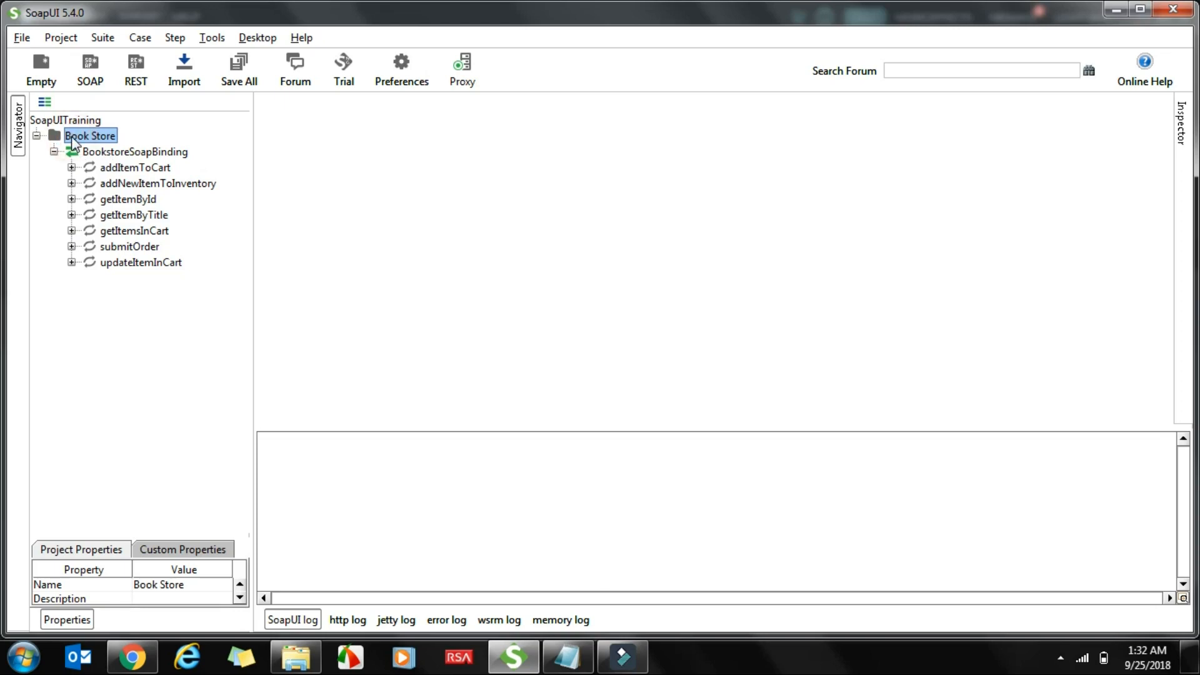
pyautogui.click(87, 154)
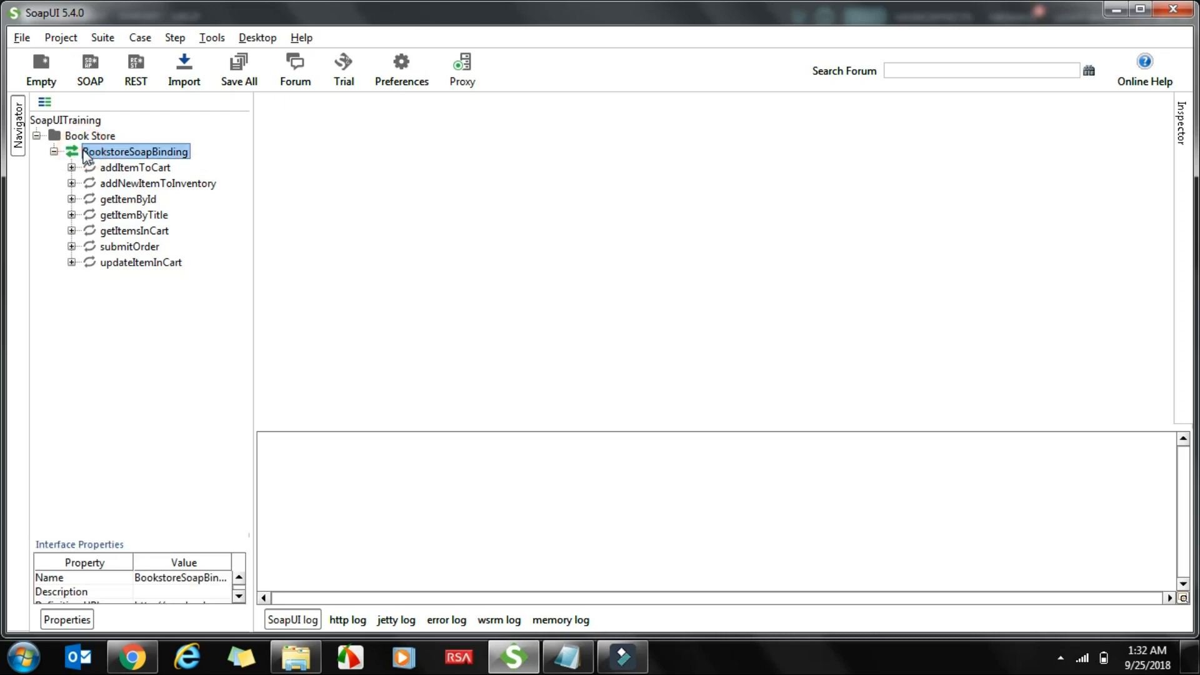
pyautogui.rightClick(86, 154)
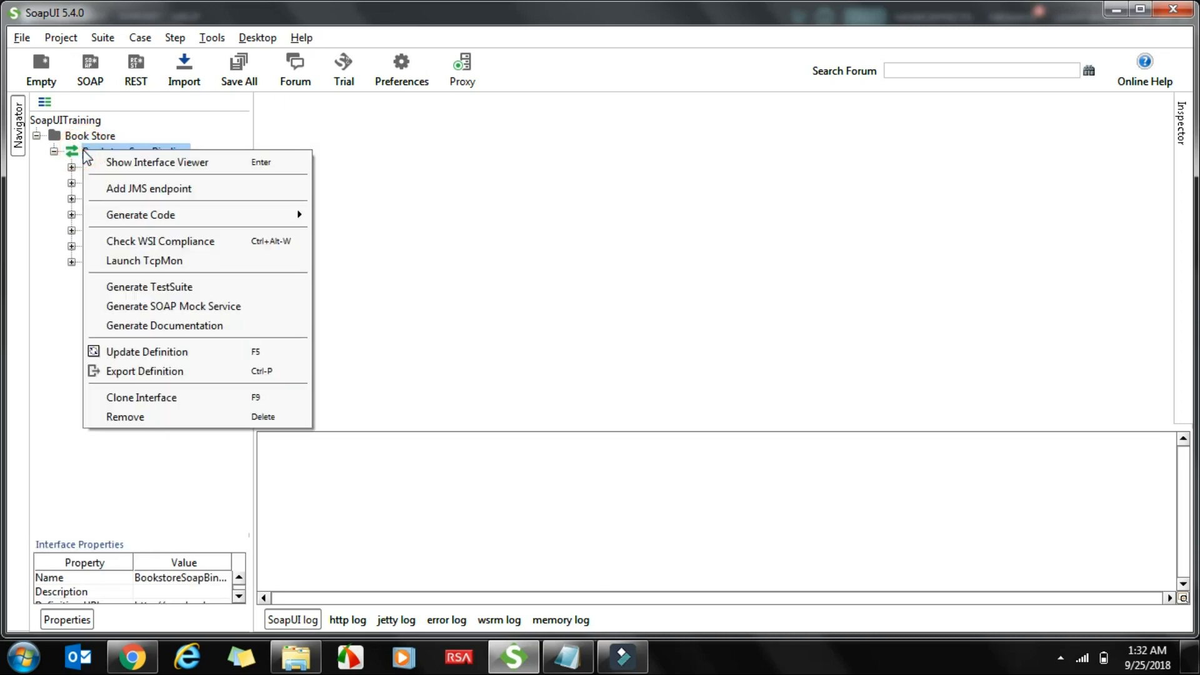
pyautogui.click(140, 289)
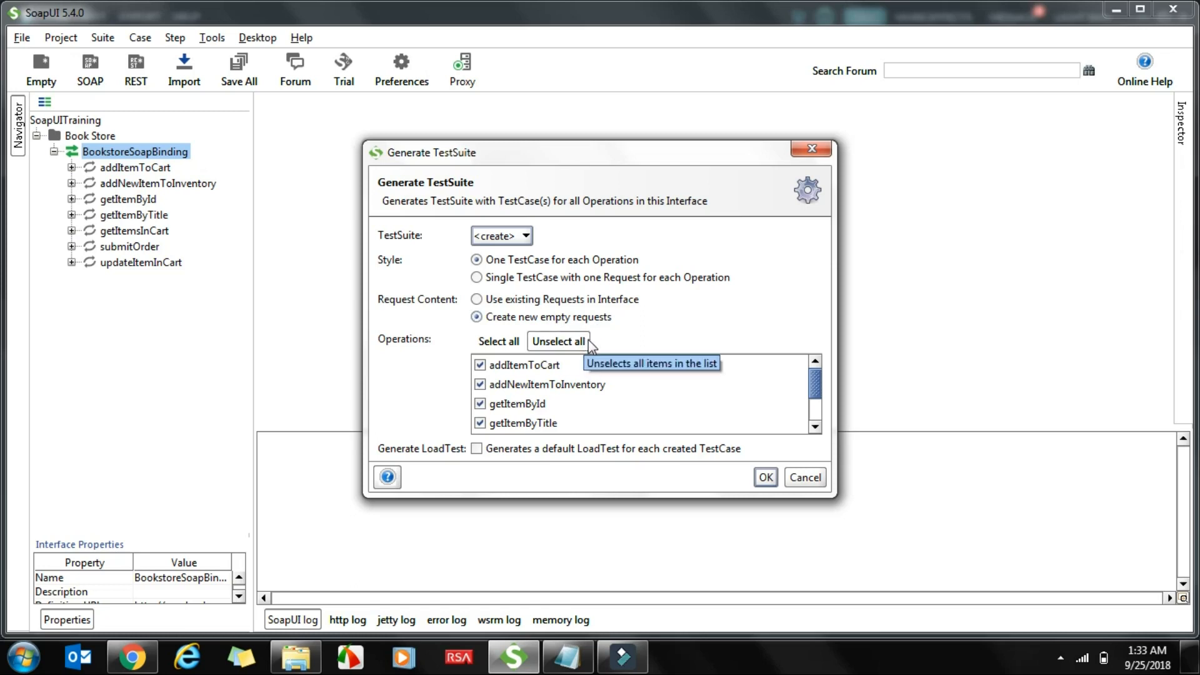
pyautogui.moveTo(815, 392)
pyautogui.mouseDown()
pyautogui.moveTo(815, 426)
pyautogui.moveTo(818, 376)
pyautogui.mouseUp()
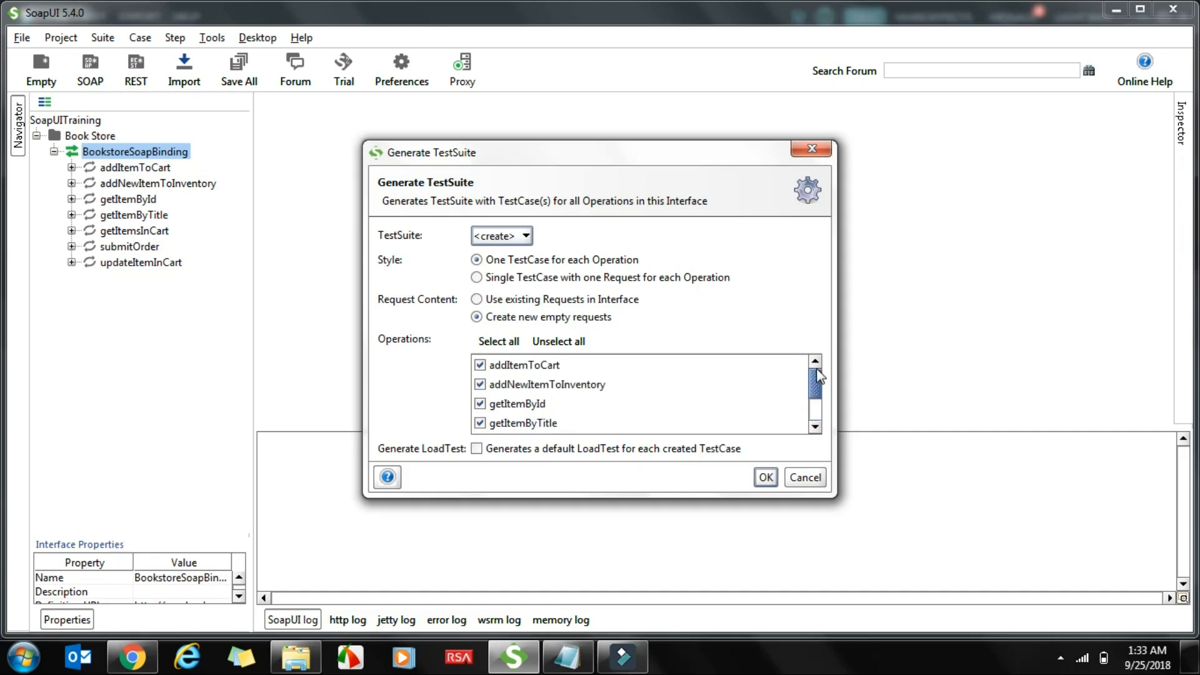
# Exclude every operation except getItemByTitle from the test suite and accept the generation options
pyautogui.click(480, 365)
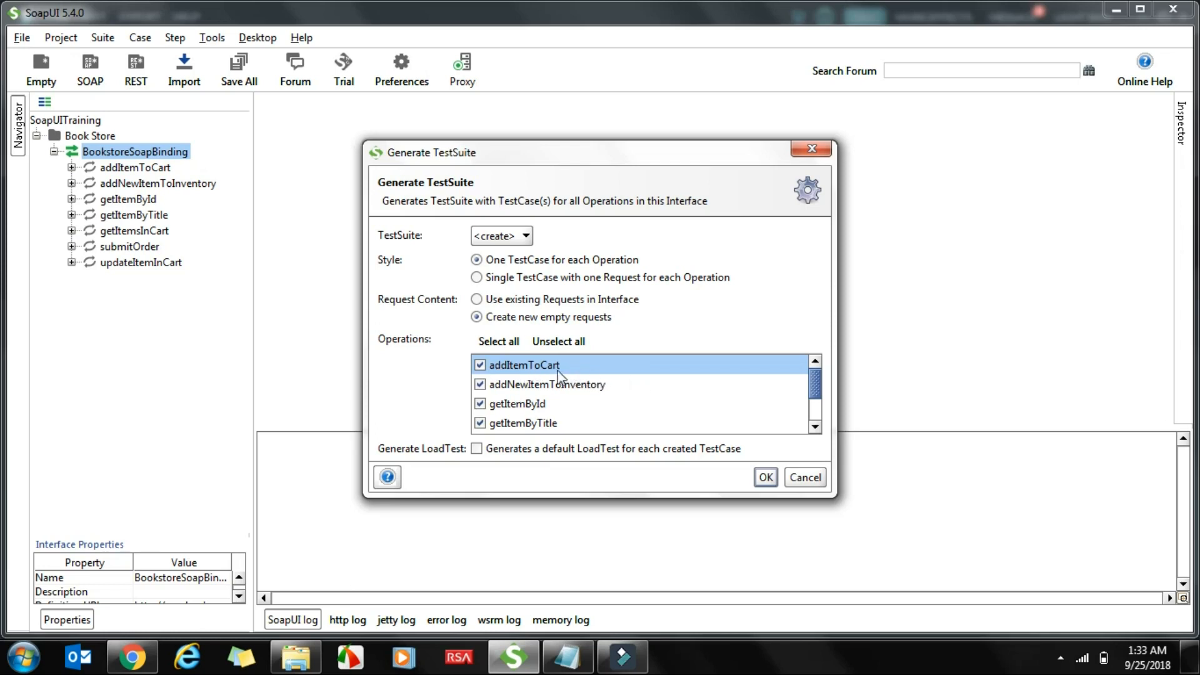
pyautogui.click(480, 365)
pyautogui.click(480, 384)
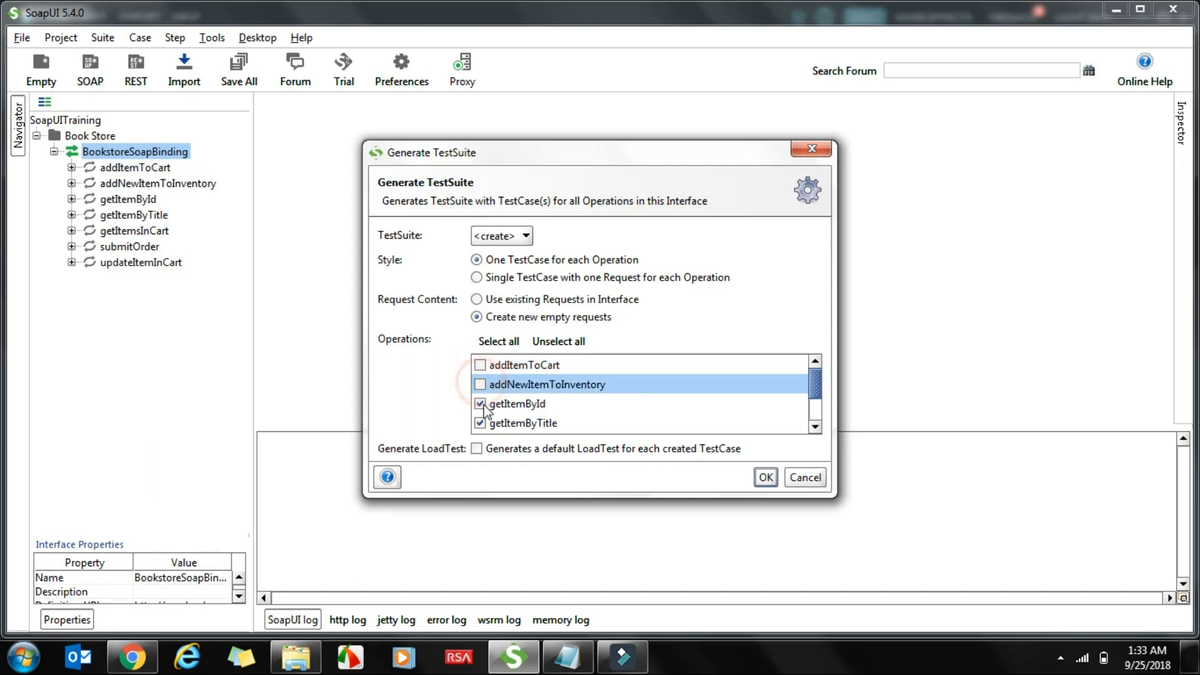
pyautogui.click(480, 403)
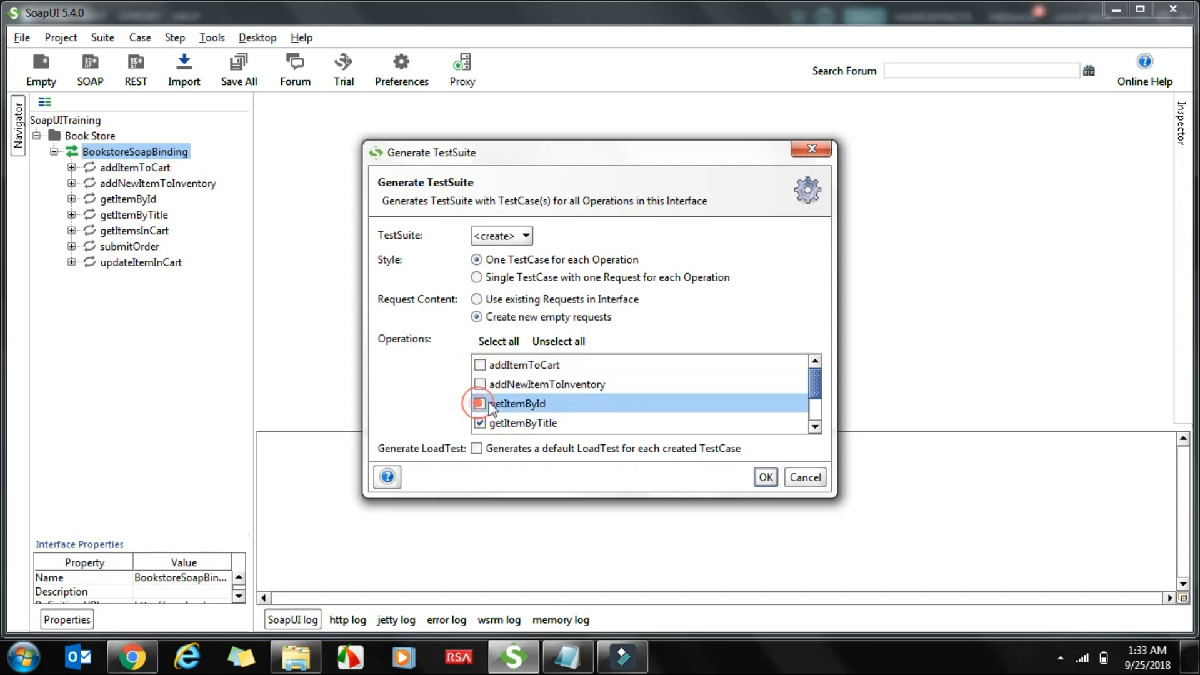
pyautogui.moveTo(815, 383); pyautogui.dragTo(821, 417)
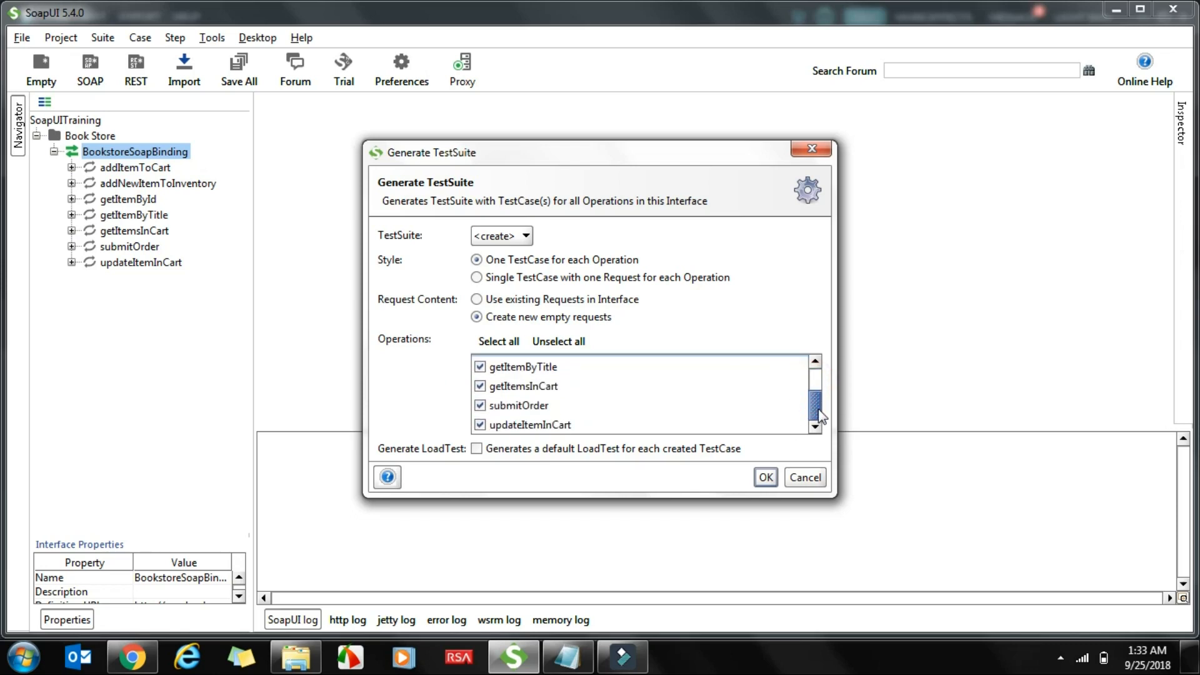
pyautogui.click(536, 386)
pyautogui.click(527, 405)
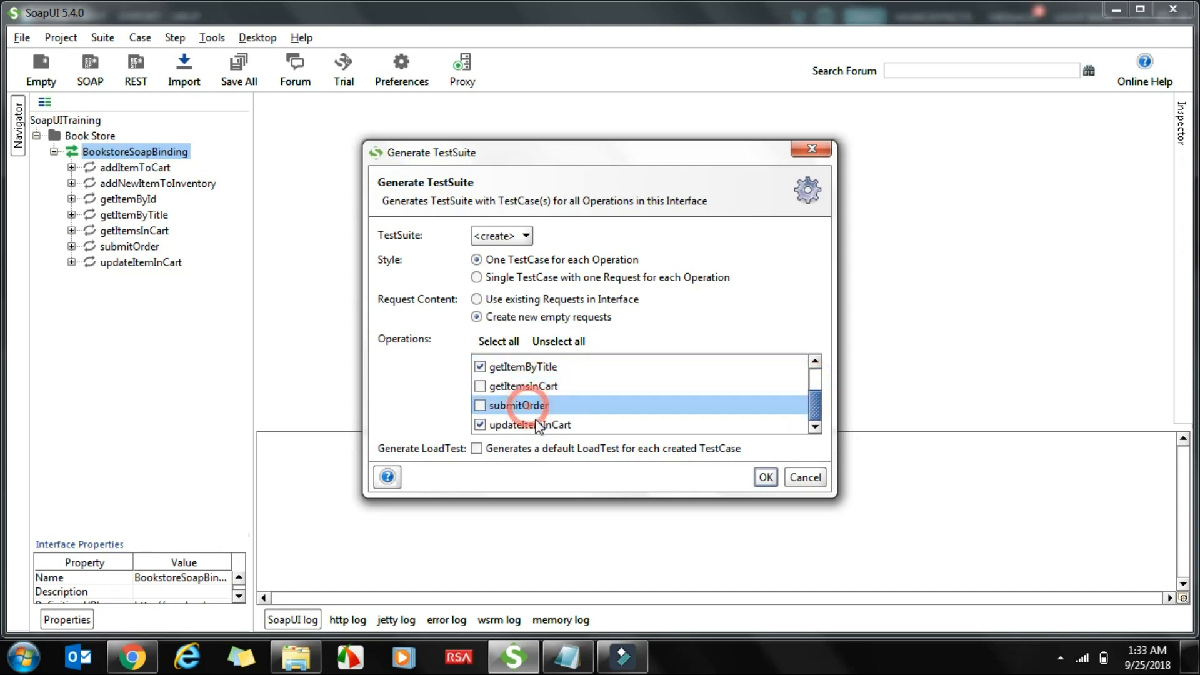
pyautogui.click(536, 425)
pyautogui.moveTo(814, 407); pyautogui.dragTo(815, 388)
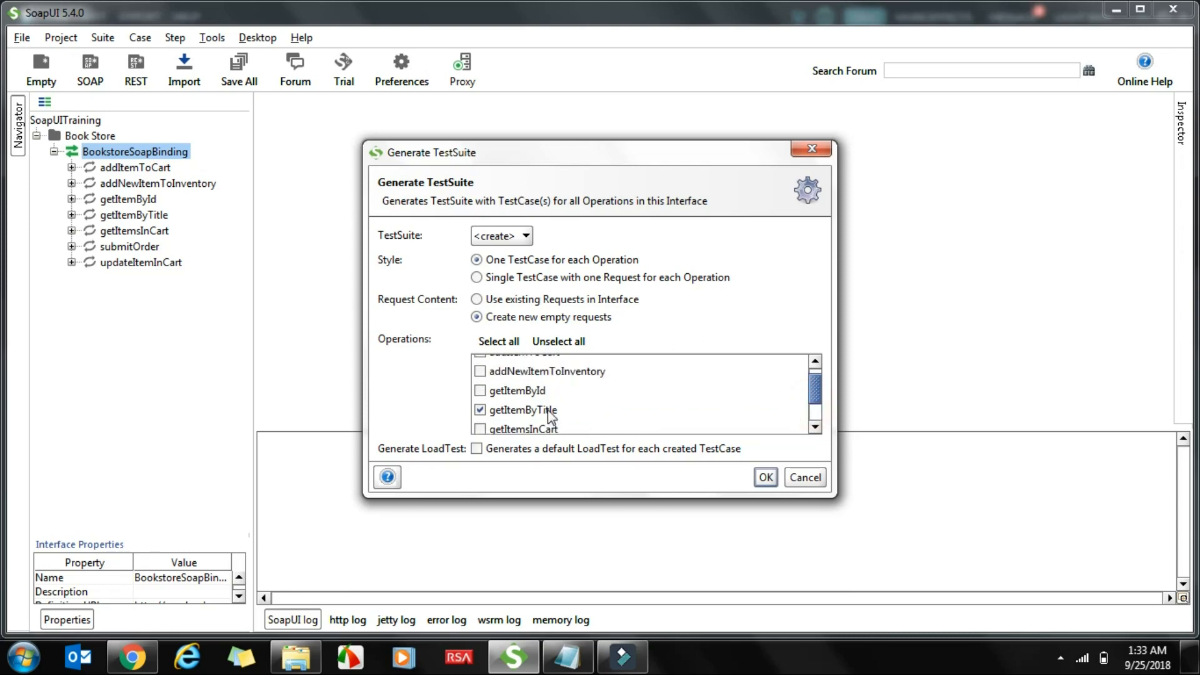
pyautogui.click(765, 478)
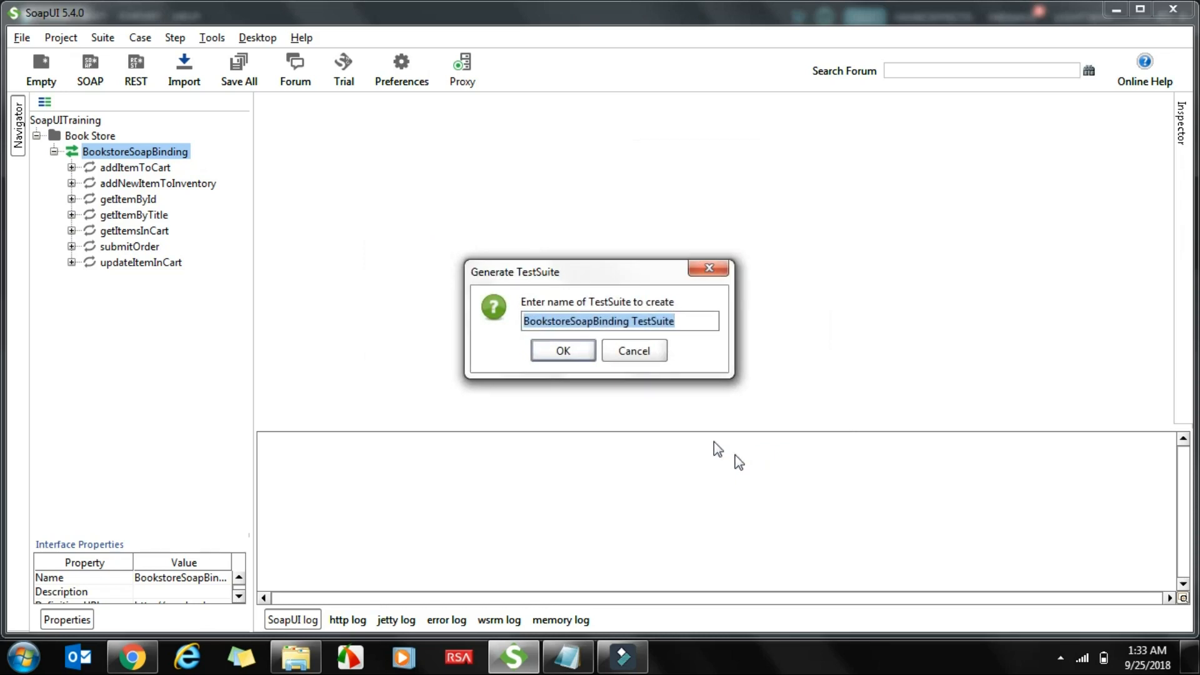
# Name the new test suite "BookStore Testsuite - GetItemByTitle" and create it
pyautogui.moveTo(678, 322); pyautogui.dragTo(497, 329)
pyautogui.write('Boo')
pyautogui.write('kSTa')
pyautogui.press('BackSpace')
pyautogui.press('BackSpace')
pyautogui.write('to')
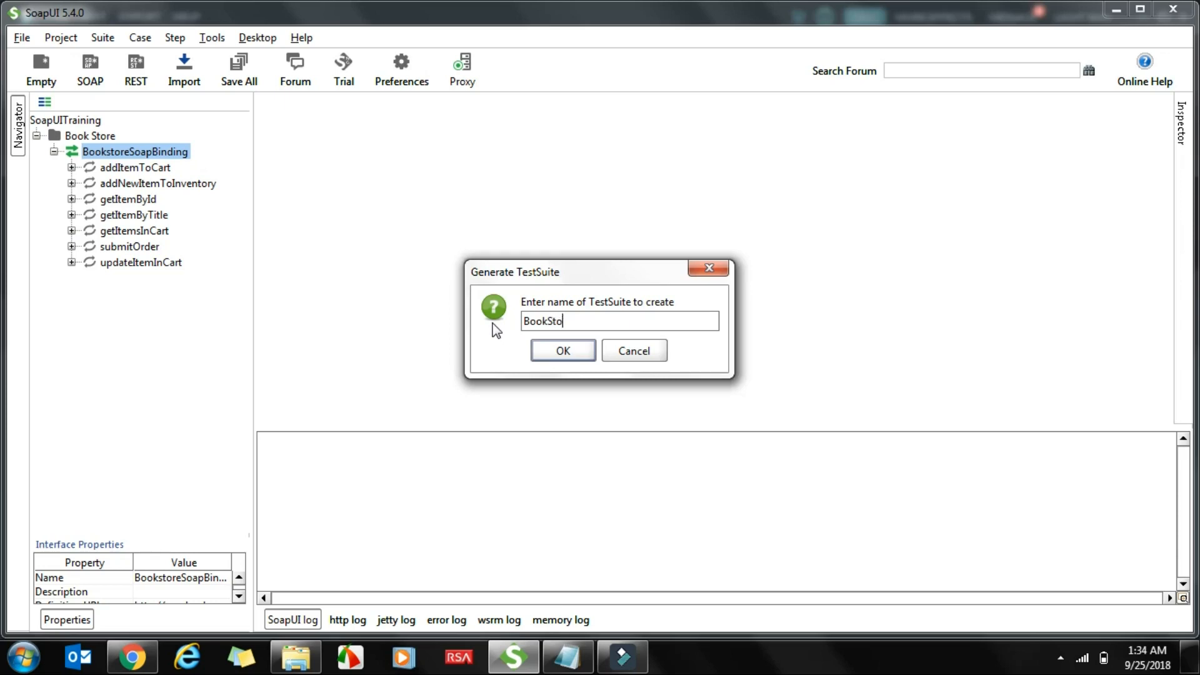
pyautogui.write('re Testusuite - GetItemByTitle')
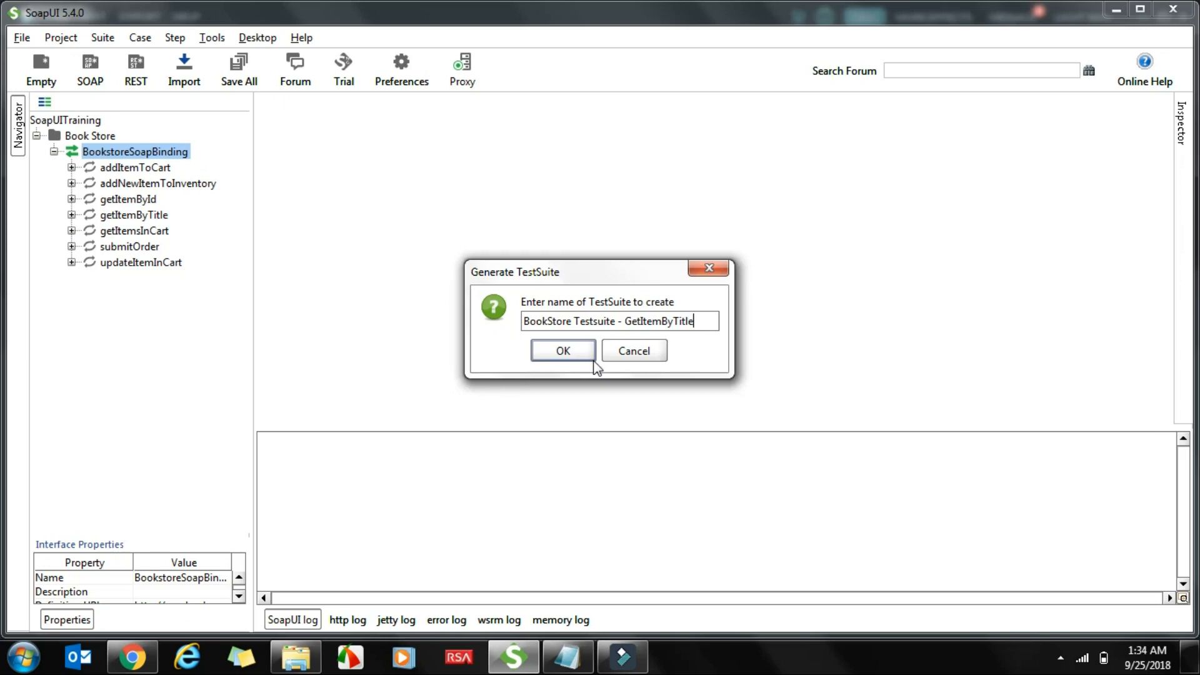
pyautogui.click(583, 355)
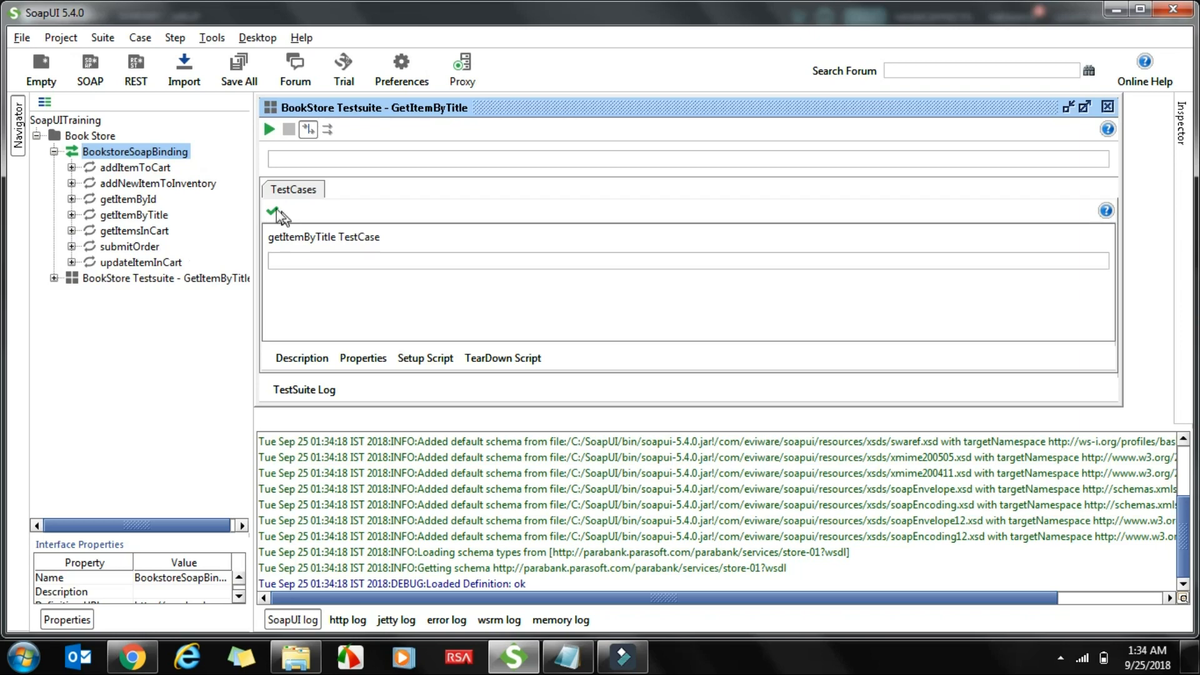
# Open the getItemByTitle test step of the new suite's test case and maximize its request editor
pyautogui.moveTo(252, 225); pyautogui.dragTo(369, 228)
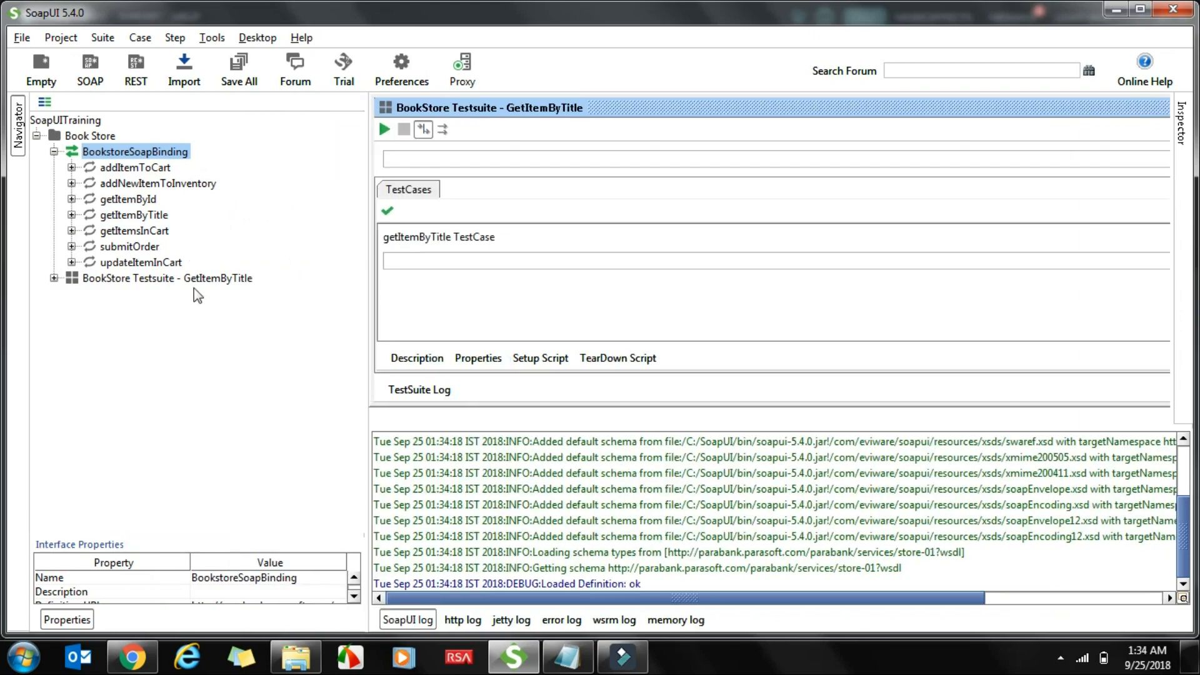
pyautogui.click(55, 278)
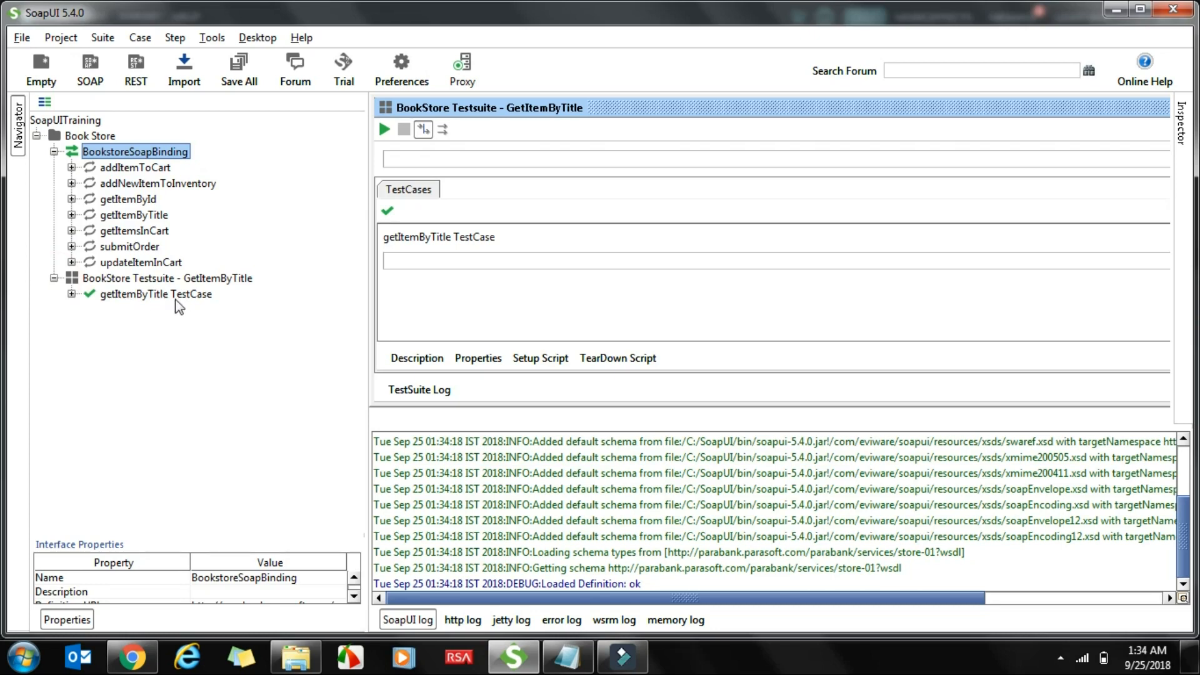
pyautogui.doubleClick(141, 298)
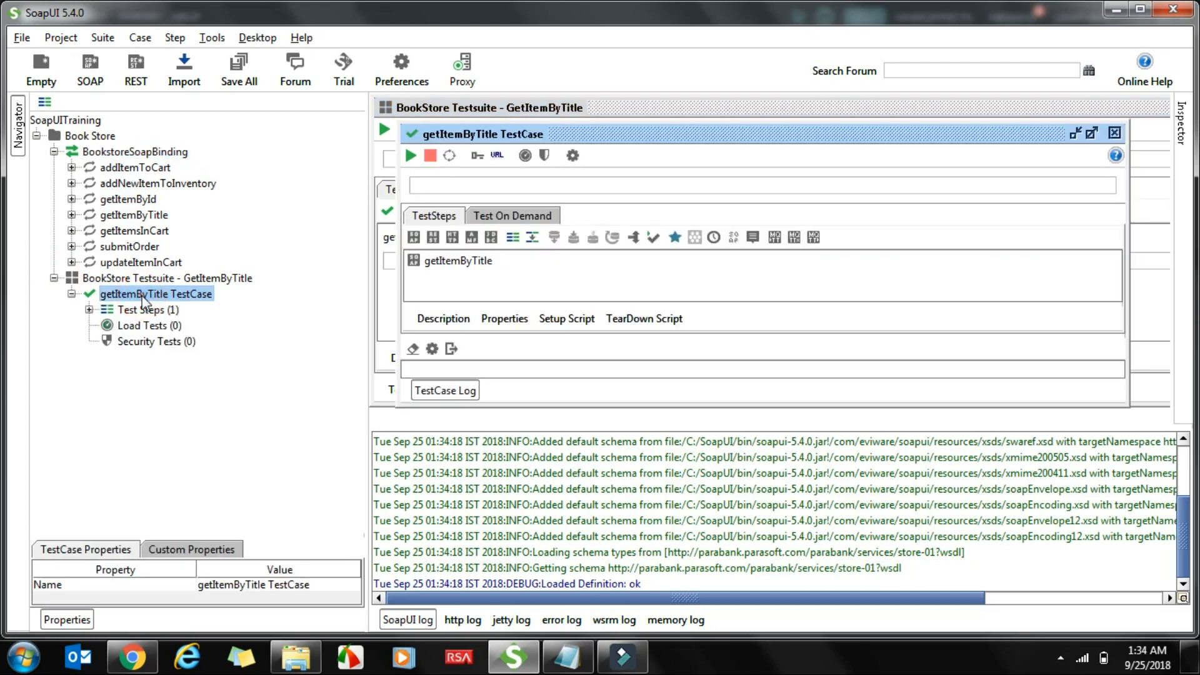
pyautogui.click(88, 309)
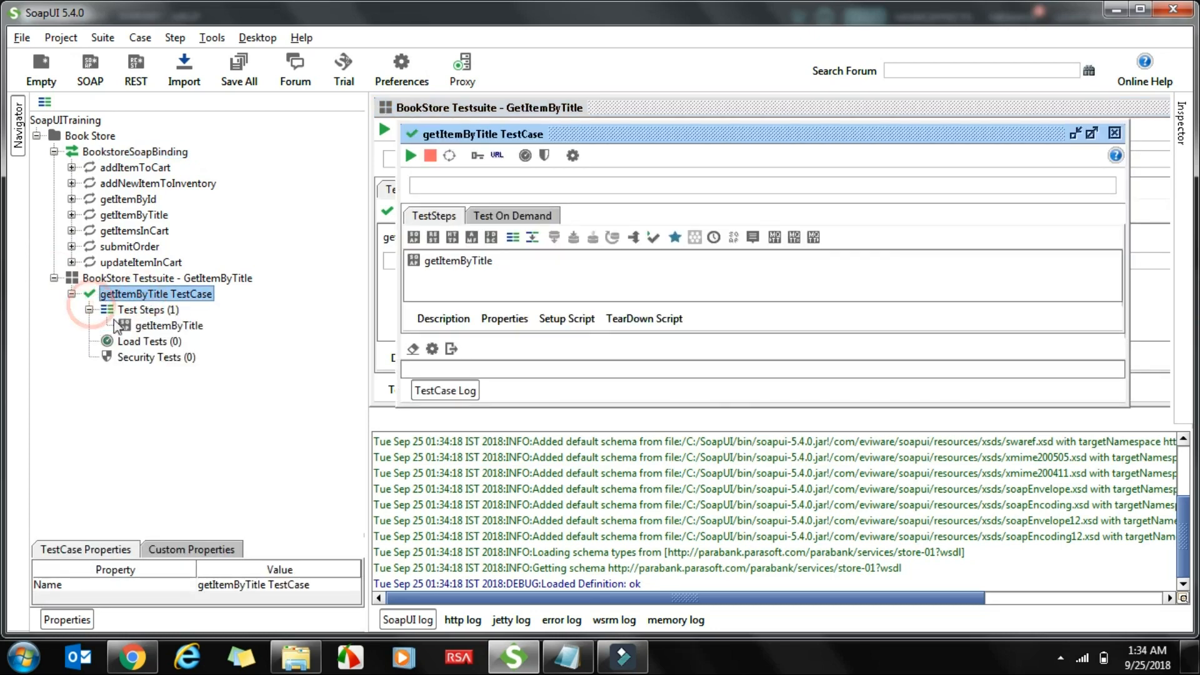
pyautogui.doubleClick(170, 326)
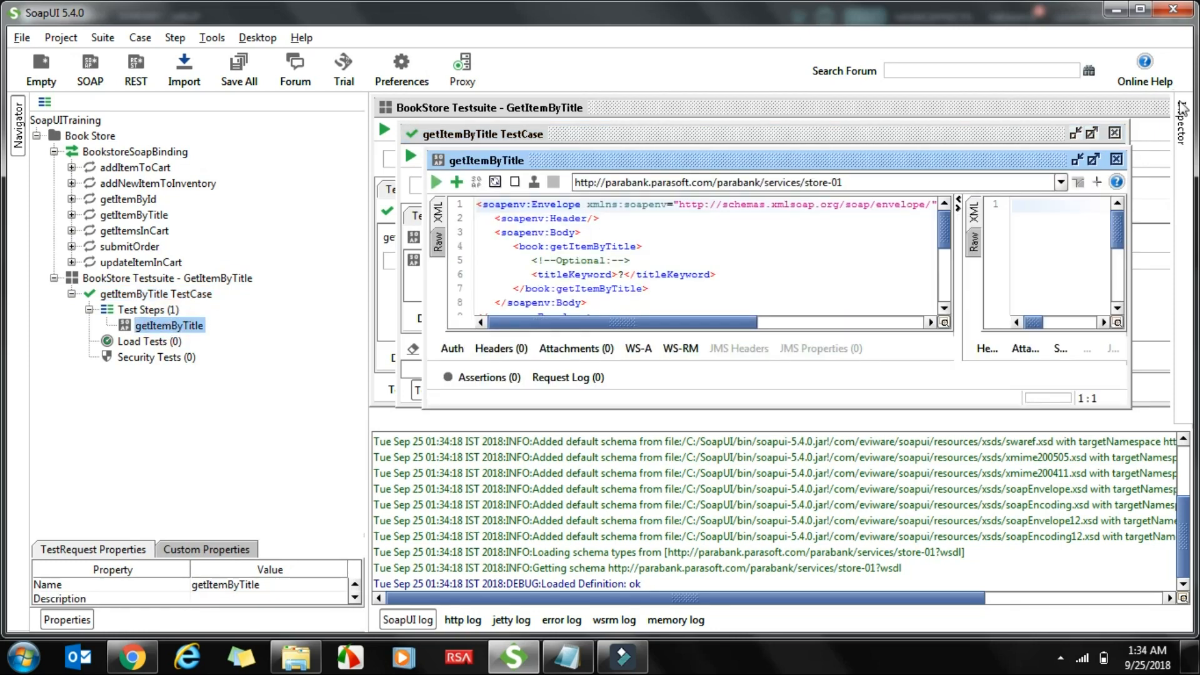
pyautogui.click(1092, 160)
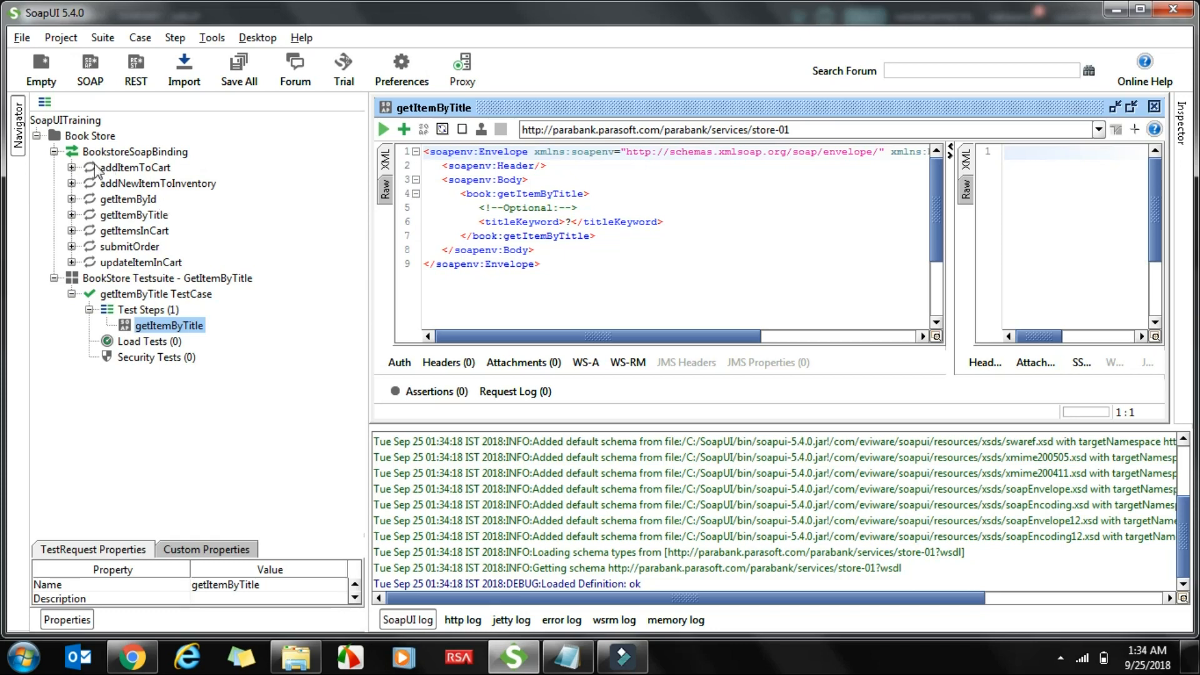
# Set the request's titleKeyword to SQL, submit it to the endpoint, and widen the request pane beside the response
pyautogui.doubleClick(567, 221)
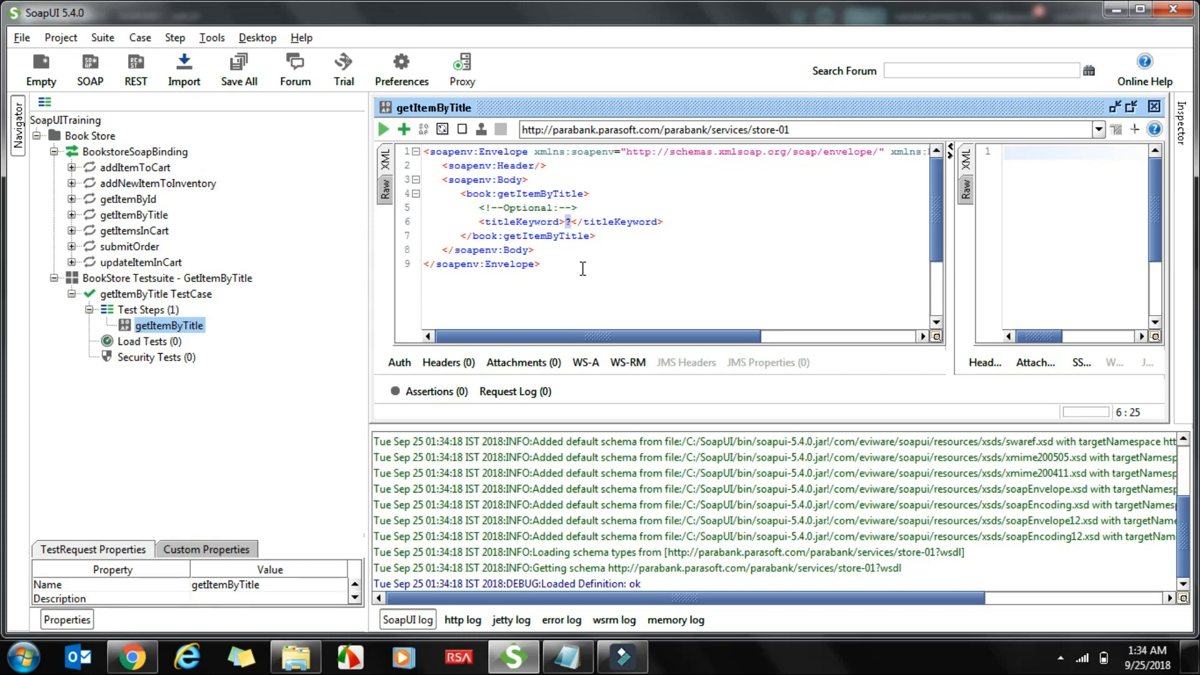
pyautogui.write('SQ')
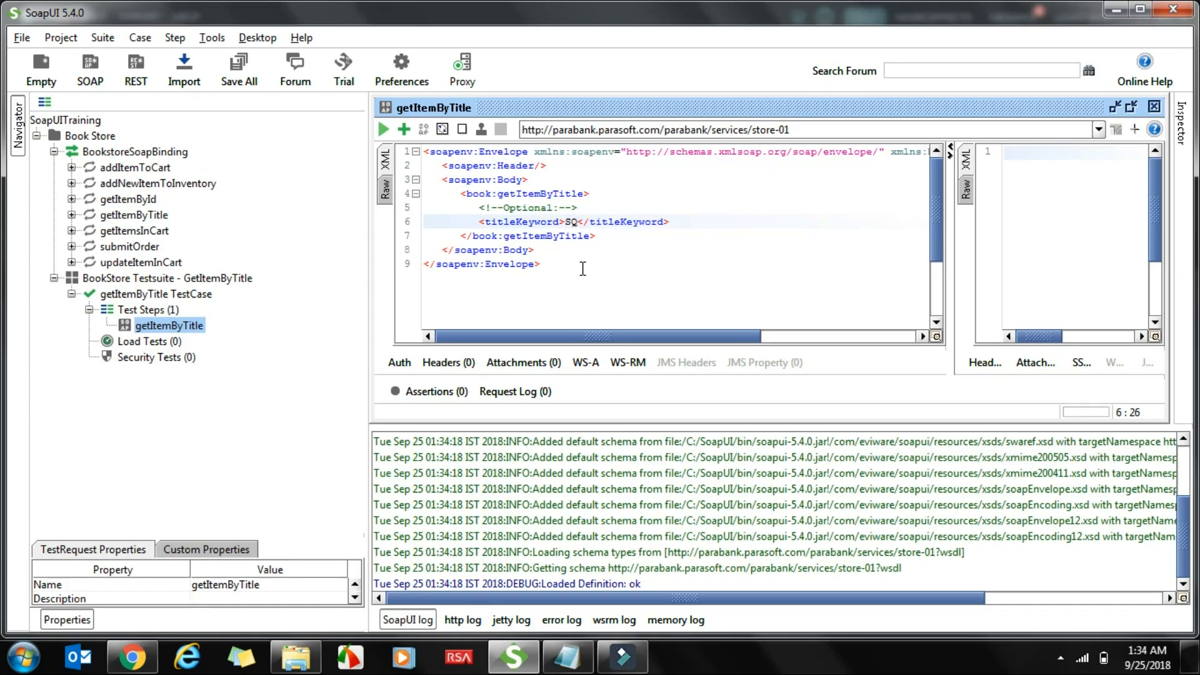
pyautogui.write('L')
pyautogui.click(720, 345)
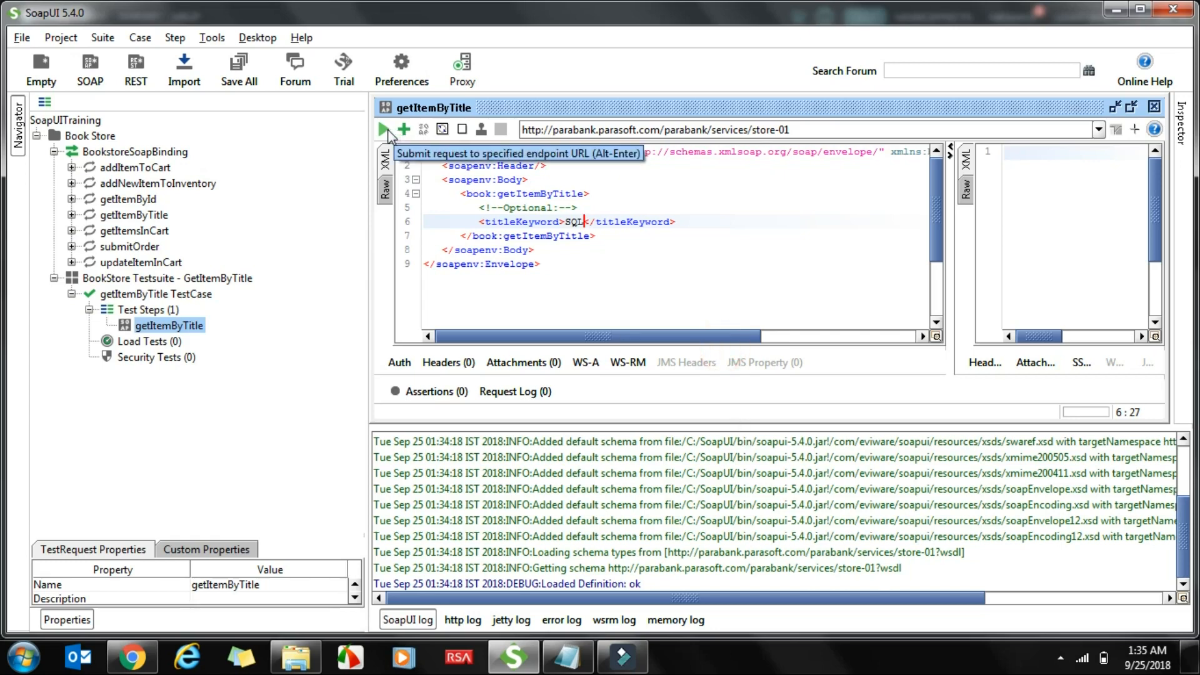
pyautogui.click(384, 130)
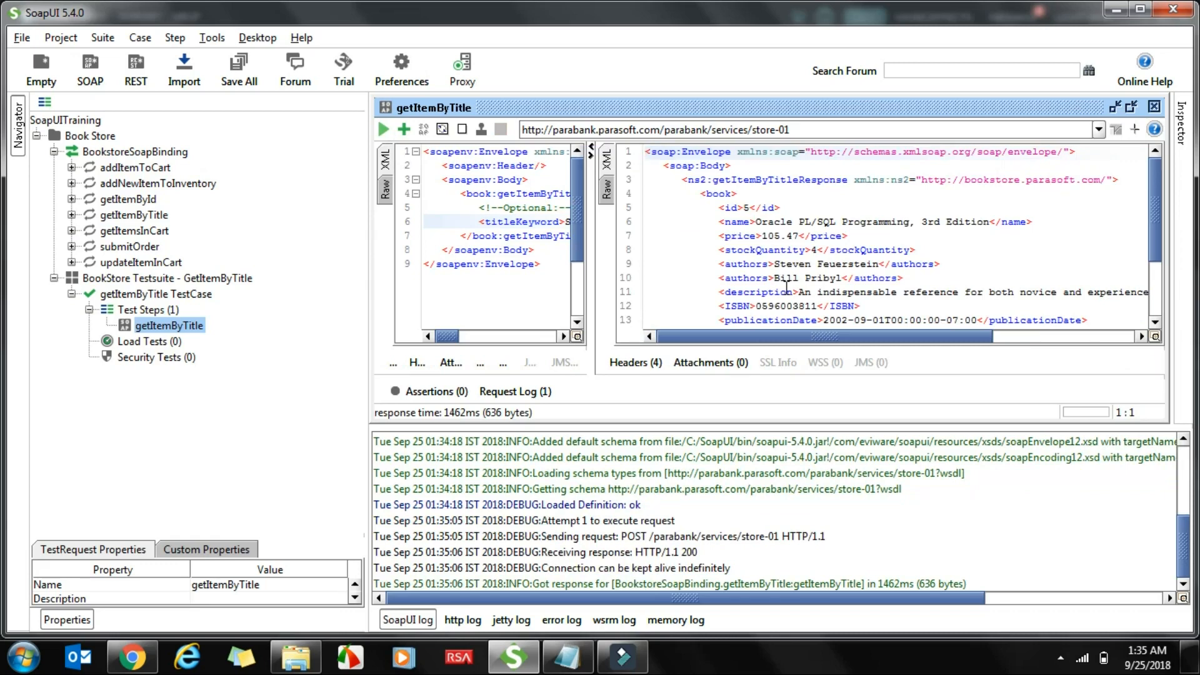
pyautogui.moveTo(1148, 217)
pyautogui.mouseDown()
pyautogui.moveTo(1153, 274)
pyautogui.moveTo(1153, 216)
pyautogui.mouseUp()
pyautogui.moveTo(589, 241); pyautogui.dragTo(662, 253)
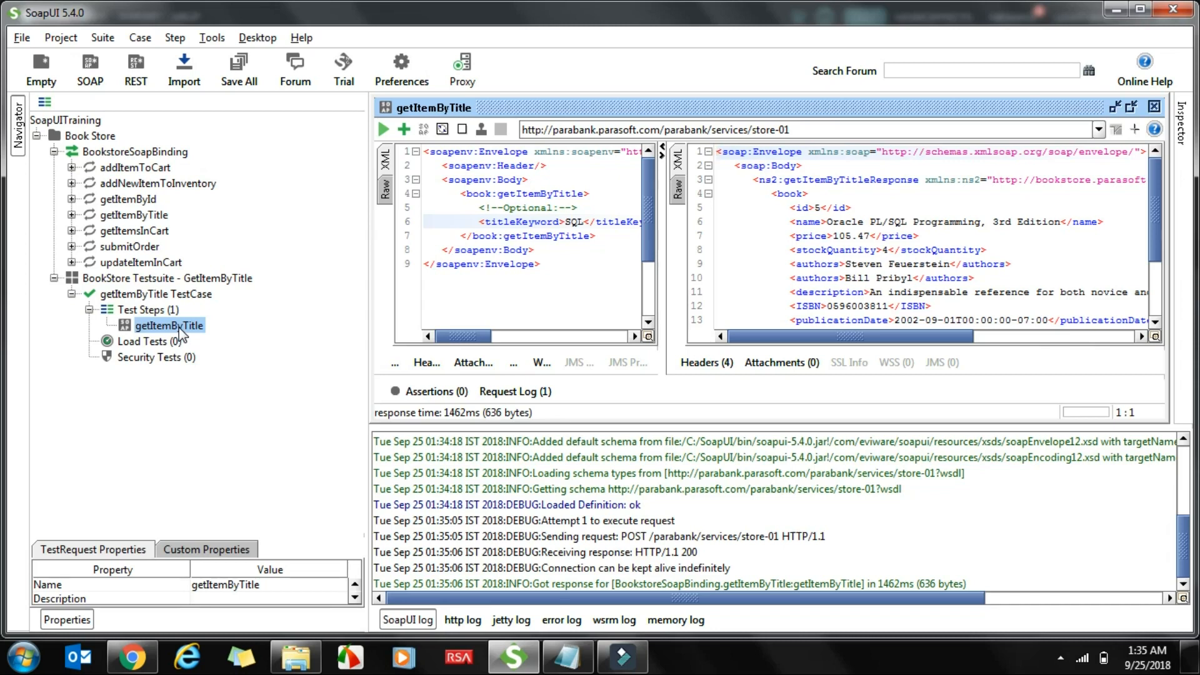
# Add a SOAP Request test step to the getItemByTitle TestCase, keeping the name SOAP Request
pyautogui.doubleClick(136, 298)
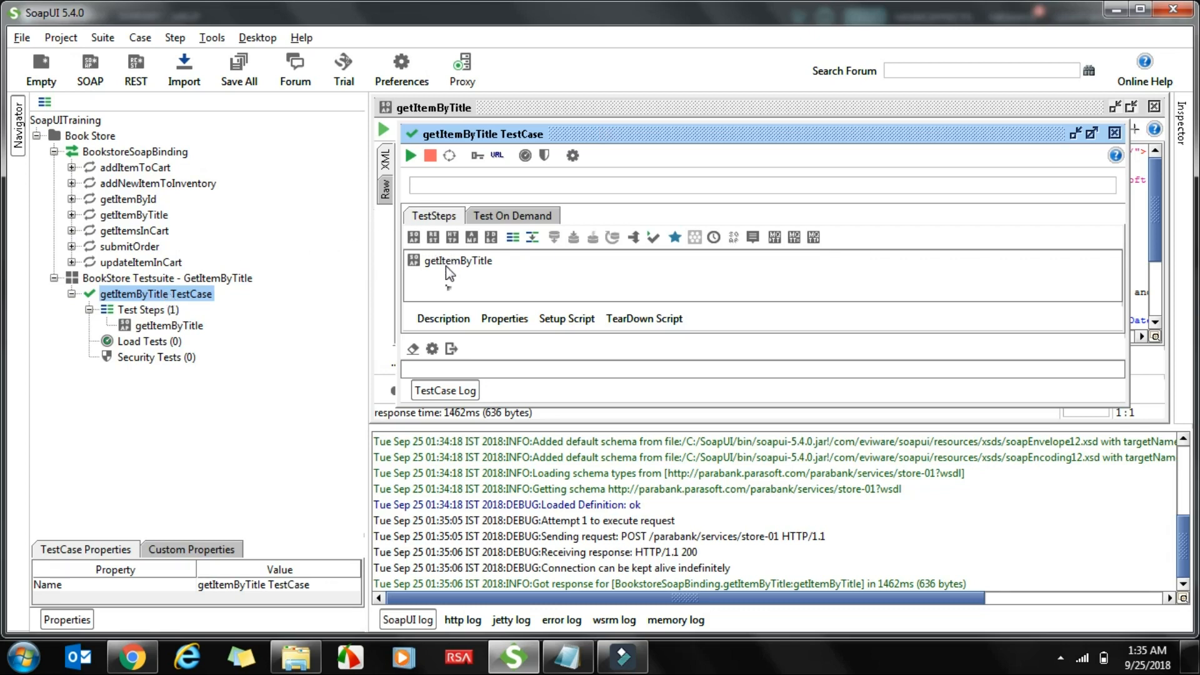
pyautogui.click(159, 325)
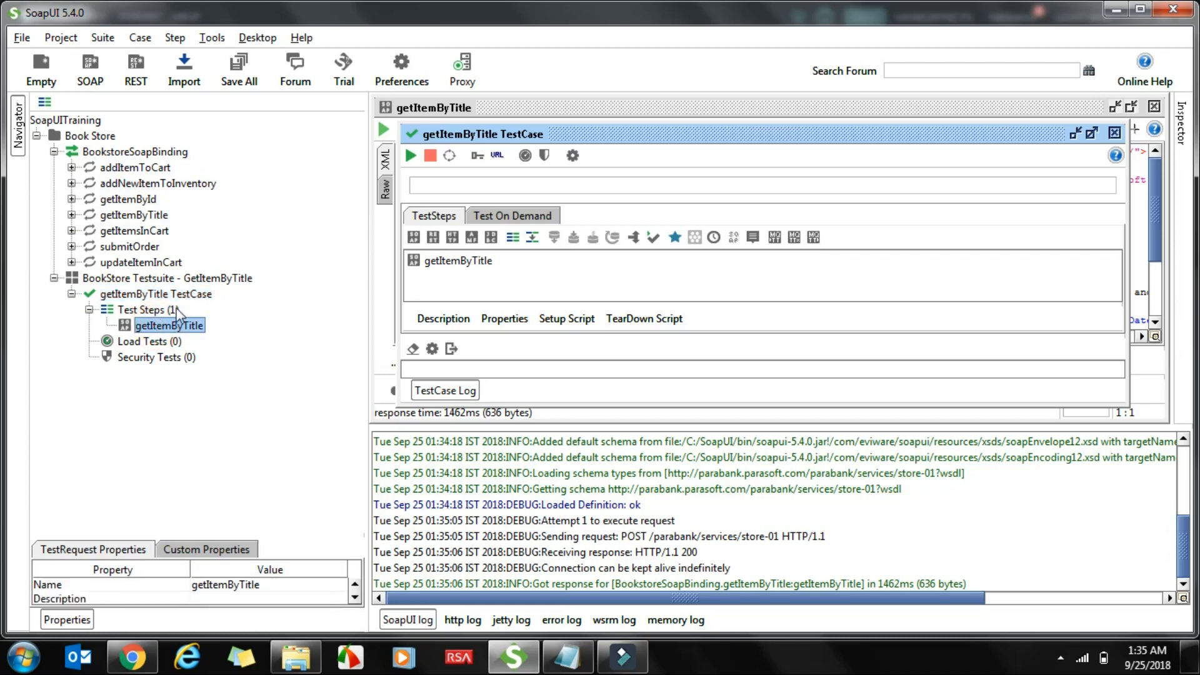
pyautogui.click(160, 310)
pyautogui.rightClick(161, 312)
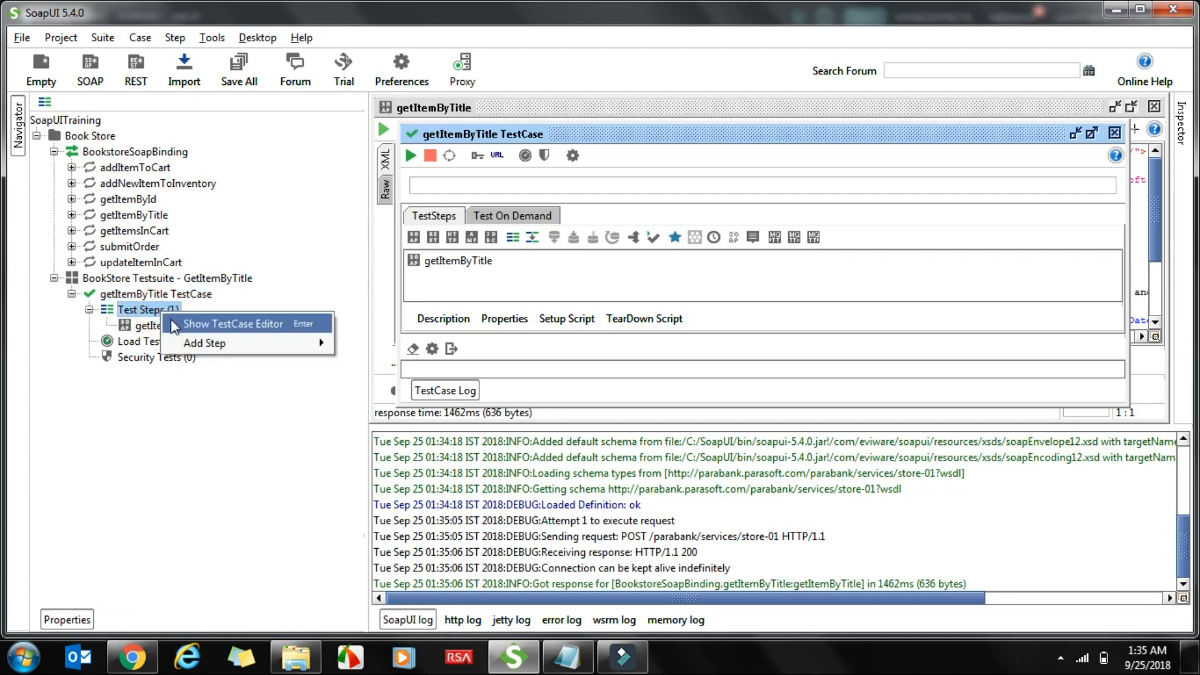
pyautogui.moveTo(206, 344)
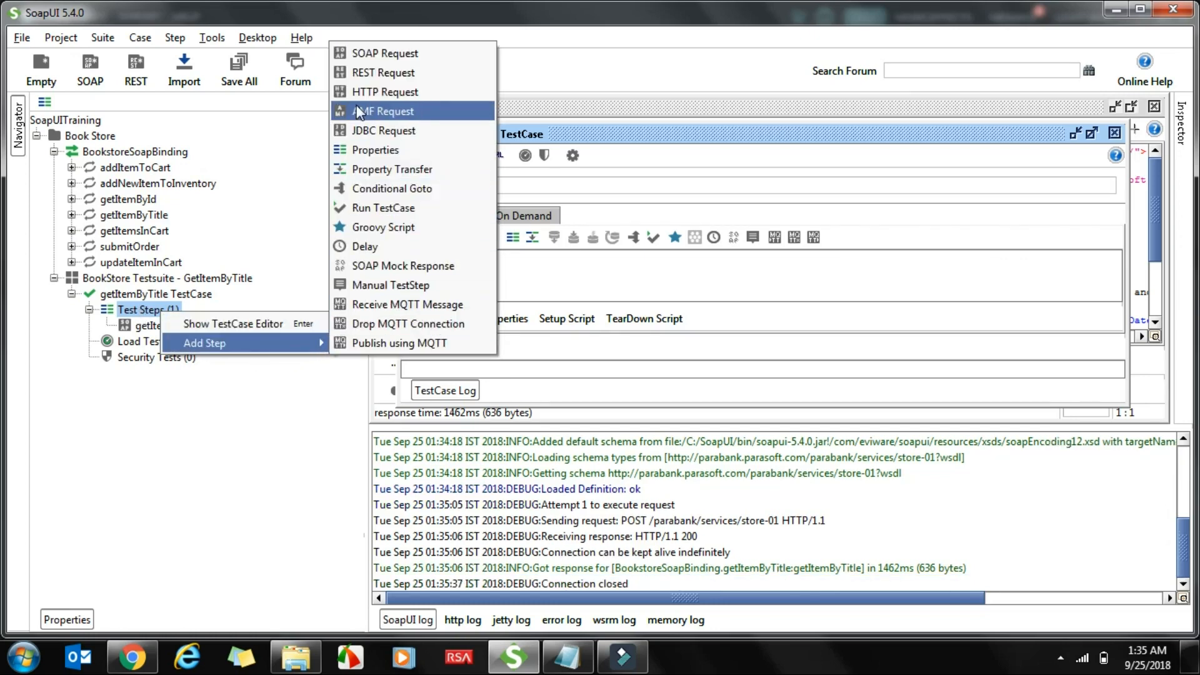
pyautogui.click(359, 55)
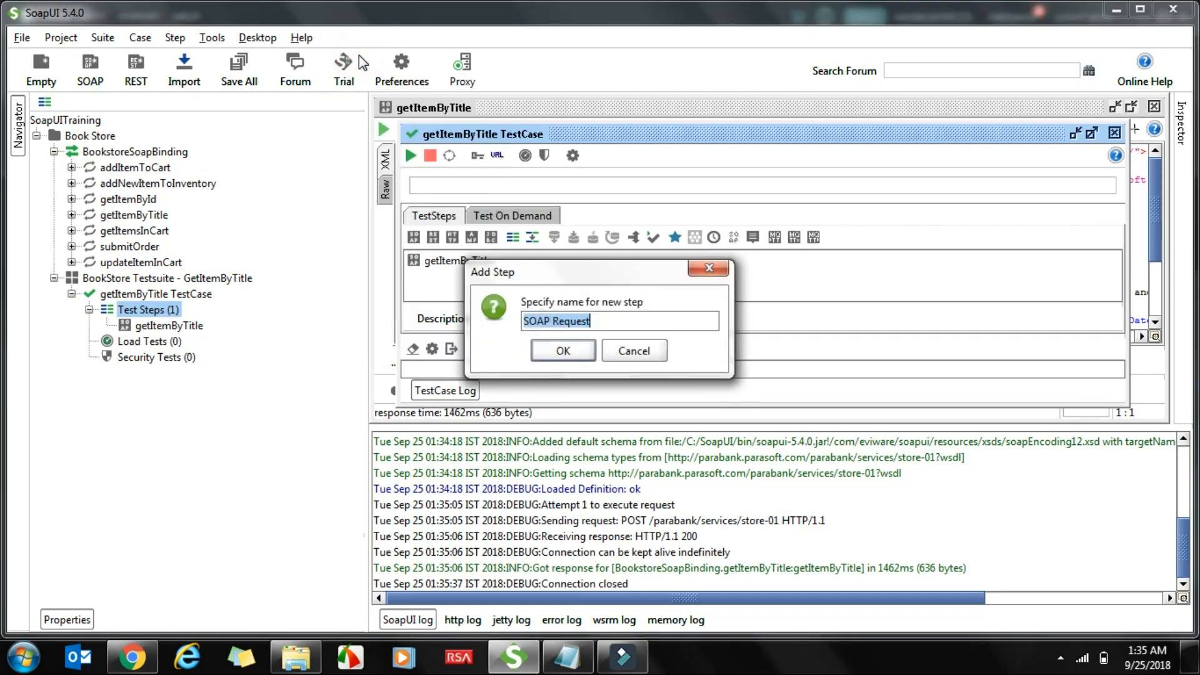
pyautogui.click(568, 347)
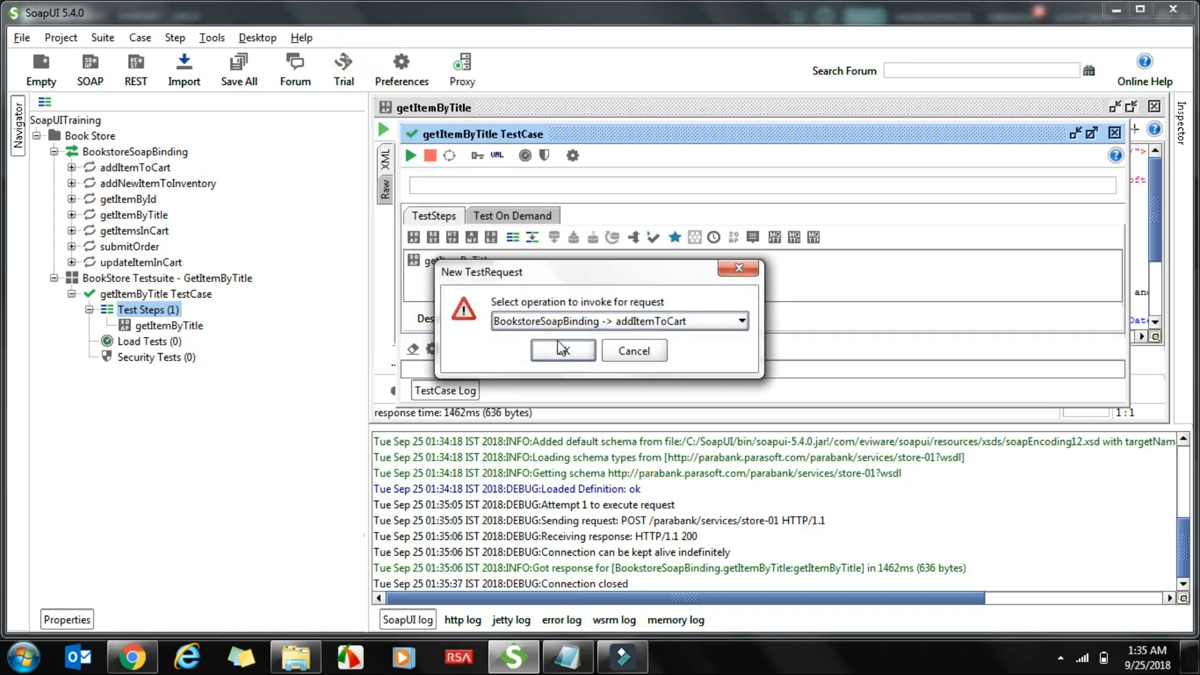
# Target the new step at BookstoreSoapBinding -> getItemByTitle and create it without the SOAP Response Assertion
pyautogui.click(653, 321)
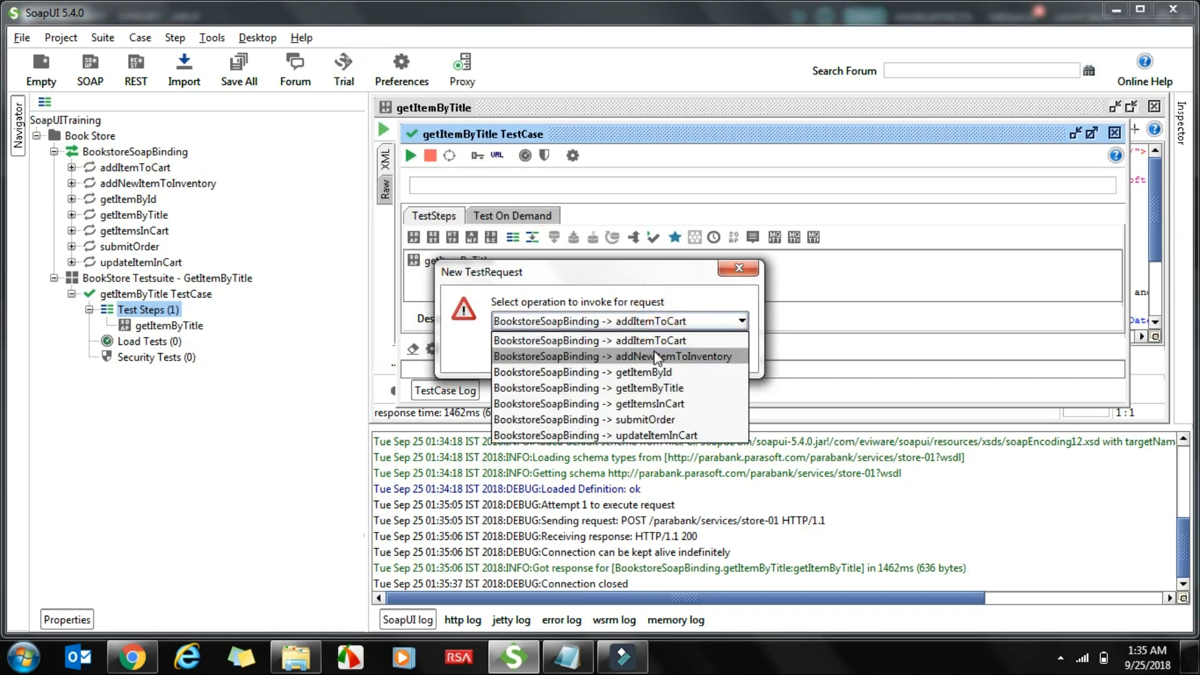
pyautogui.click(658, 386)
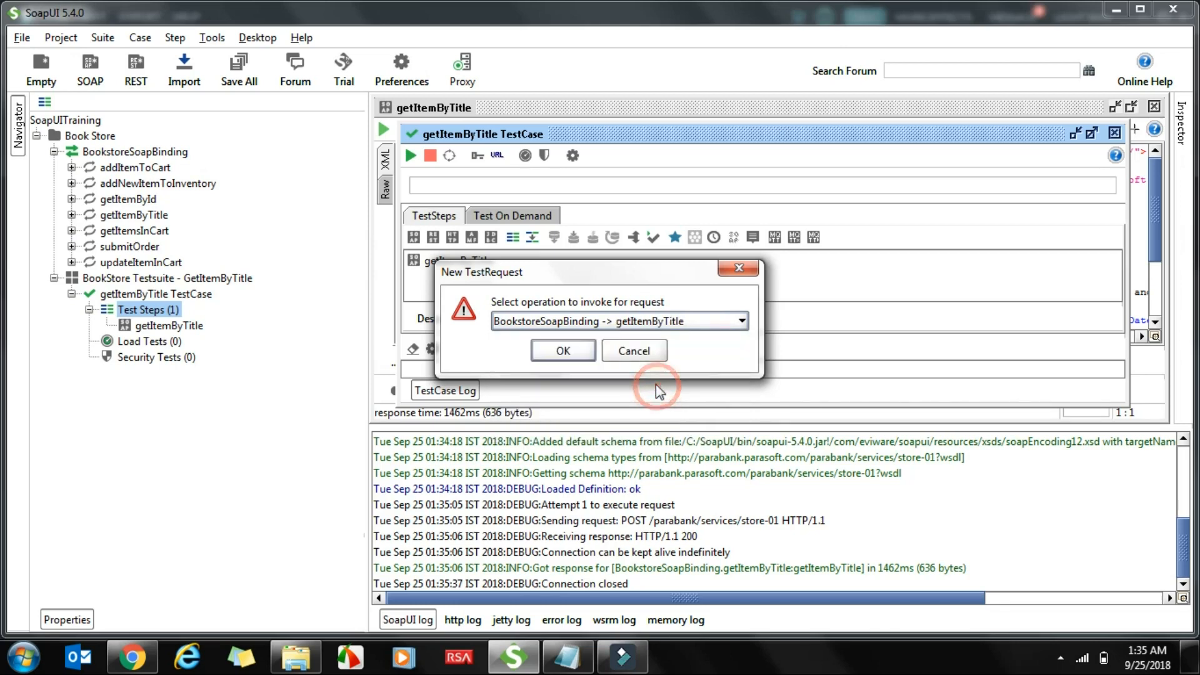
pyautogui.click(563, 351)
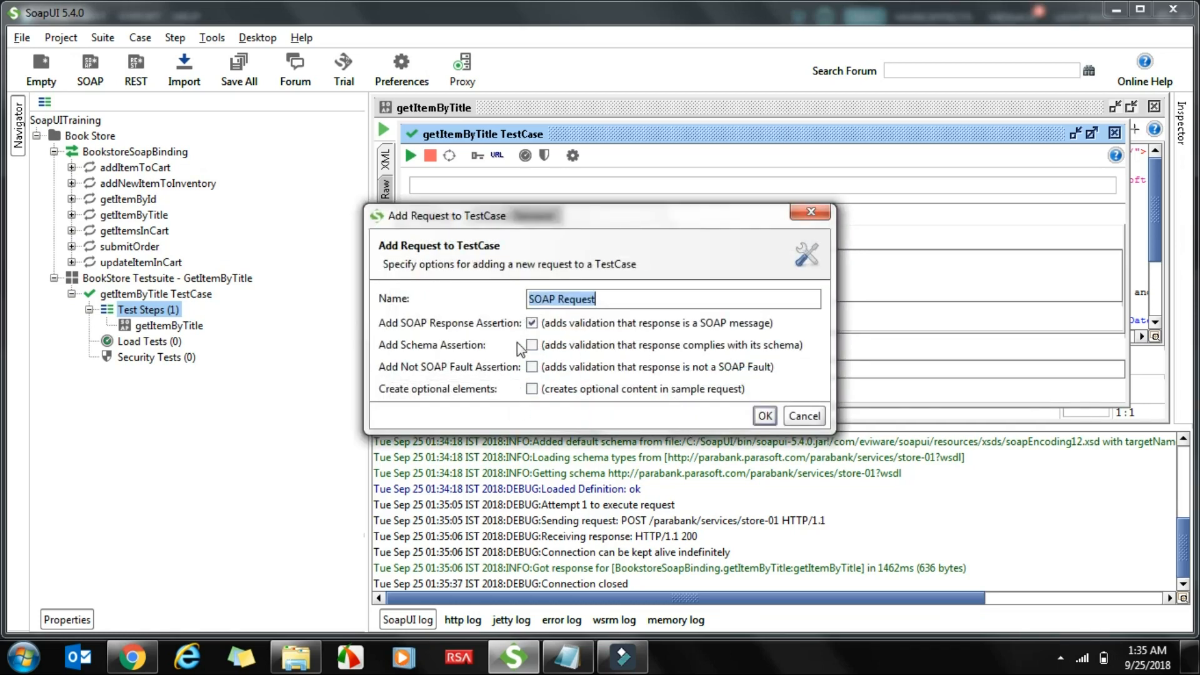
pyautogui.click(532, 323)
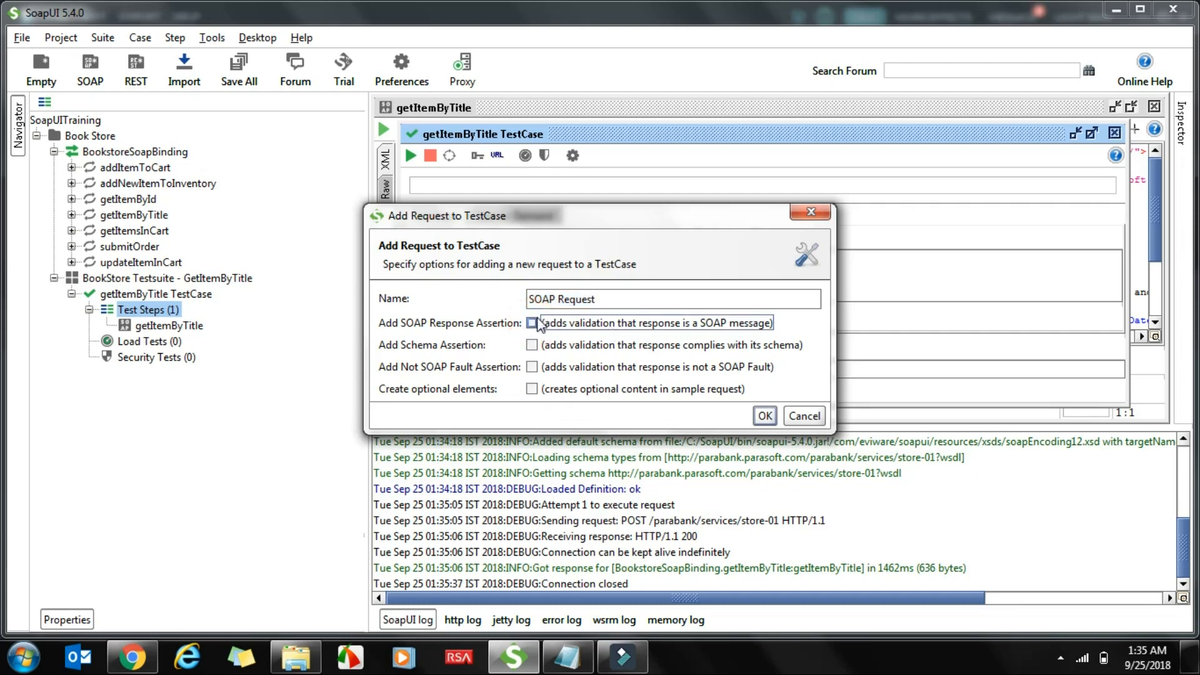
pyautogui.click(765, 416)
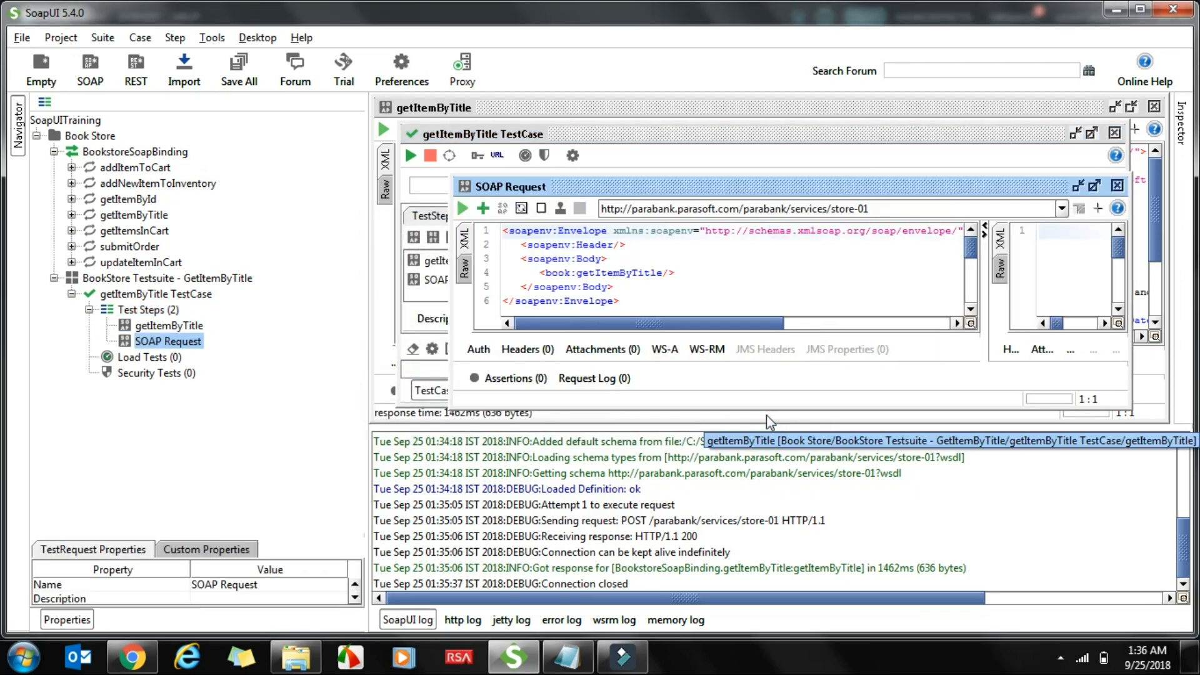
# Maximize the SOAP Request editor and recreate the request with its optional content, keeping existing values
pyautogui.click(1094, 186)
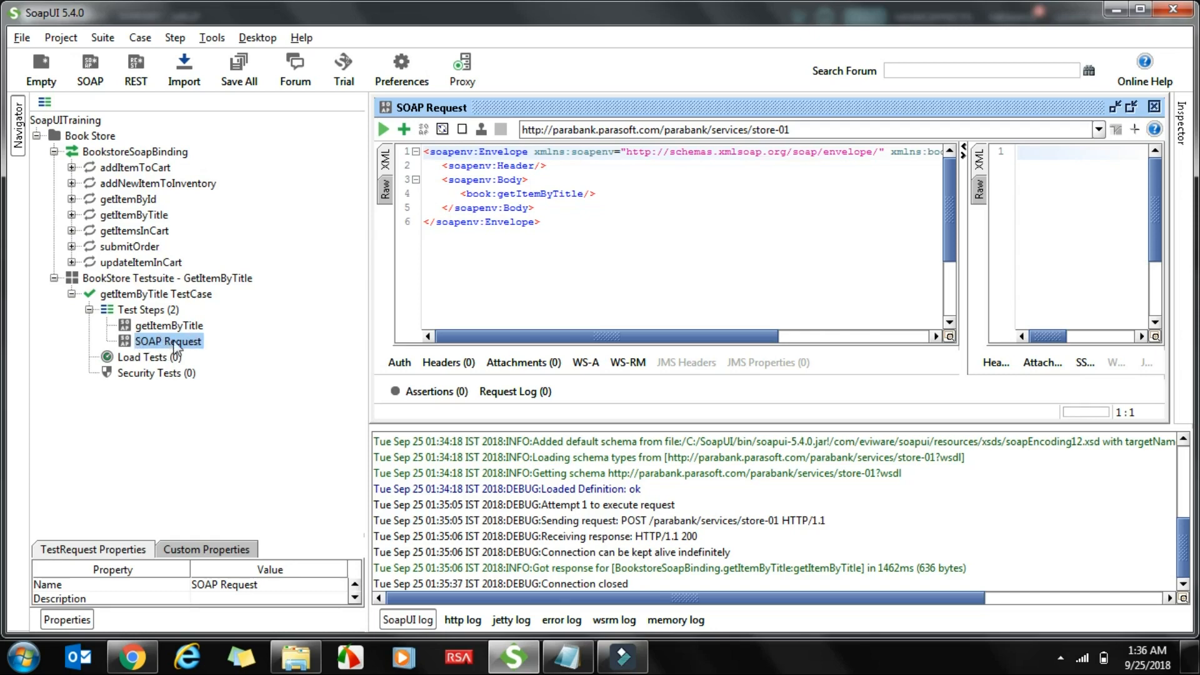
pyautogui.click(443, 129)
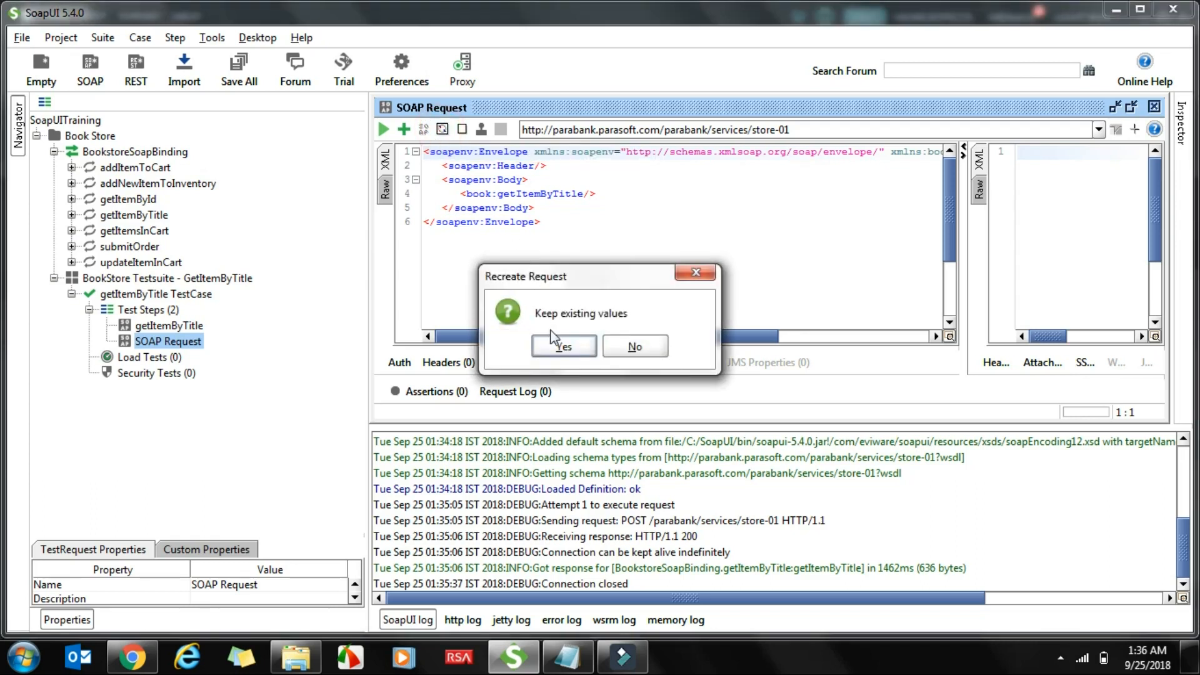
pyautogui.click(564, 347)
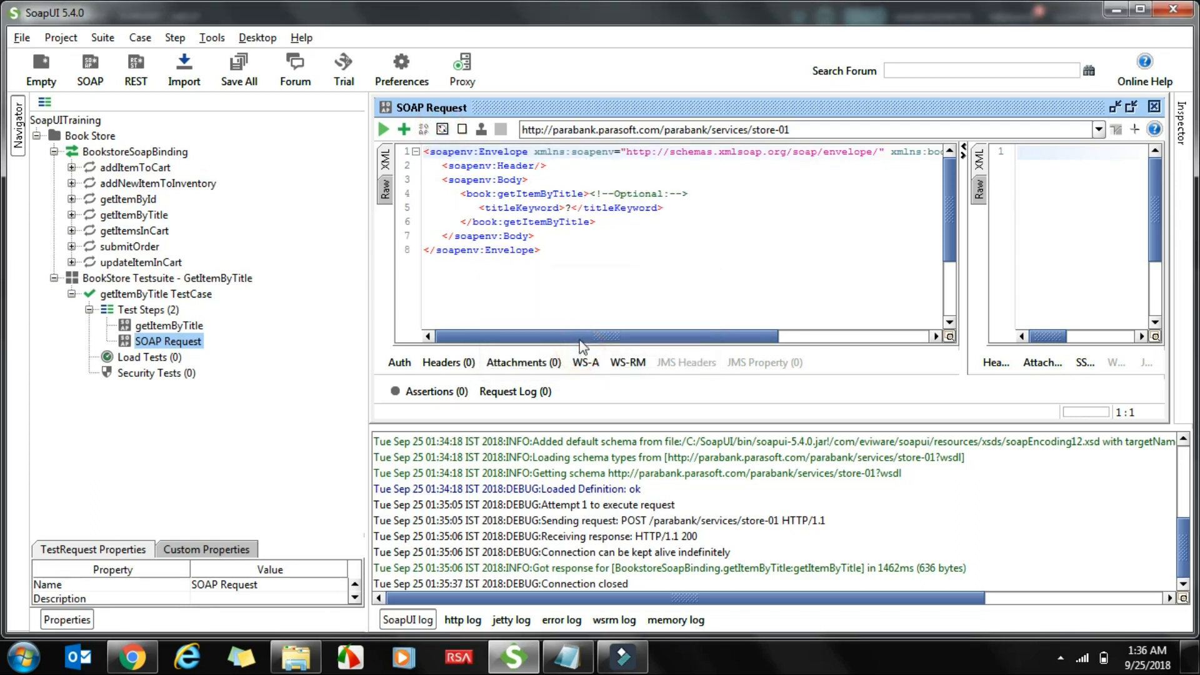
# Set the SOAP Request step's titleKeyword to Java and submit the request to the endpoint
pyautogui.doubleClick(570, 207)
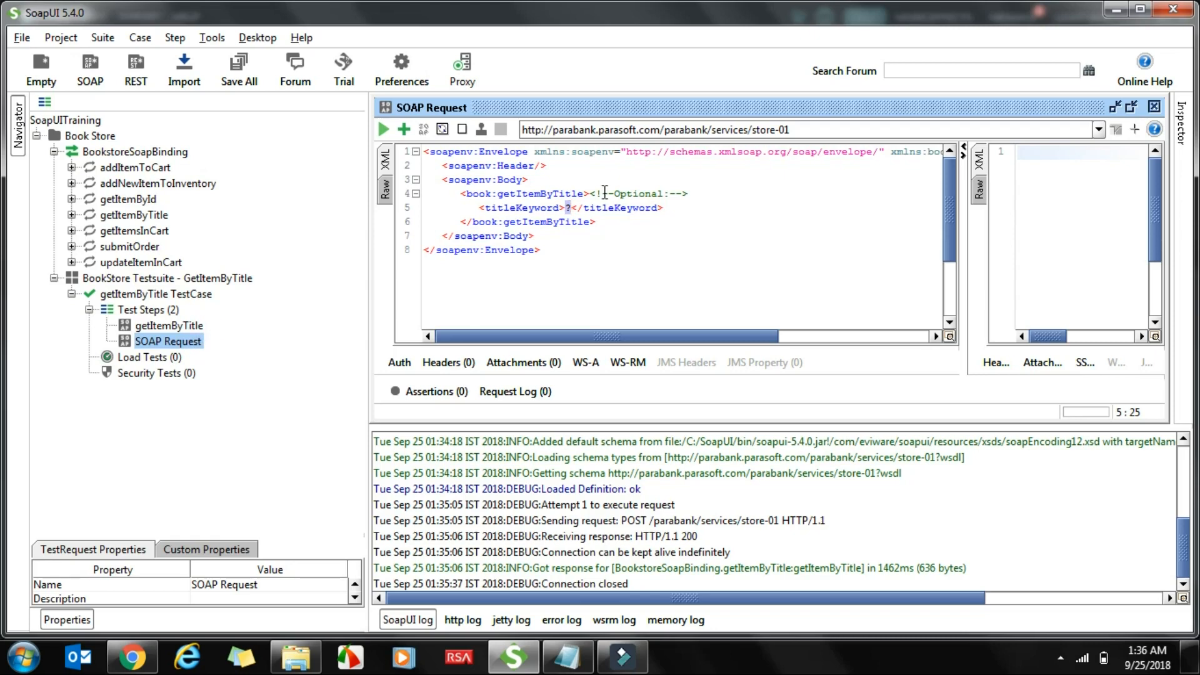
pyautogui.write('Java')
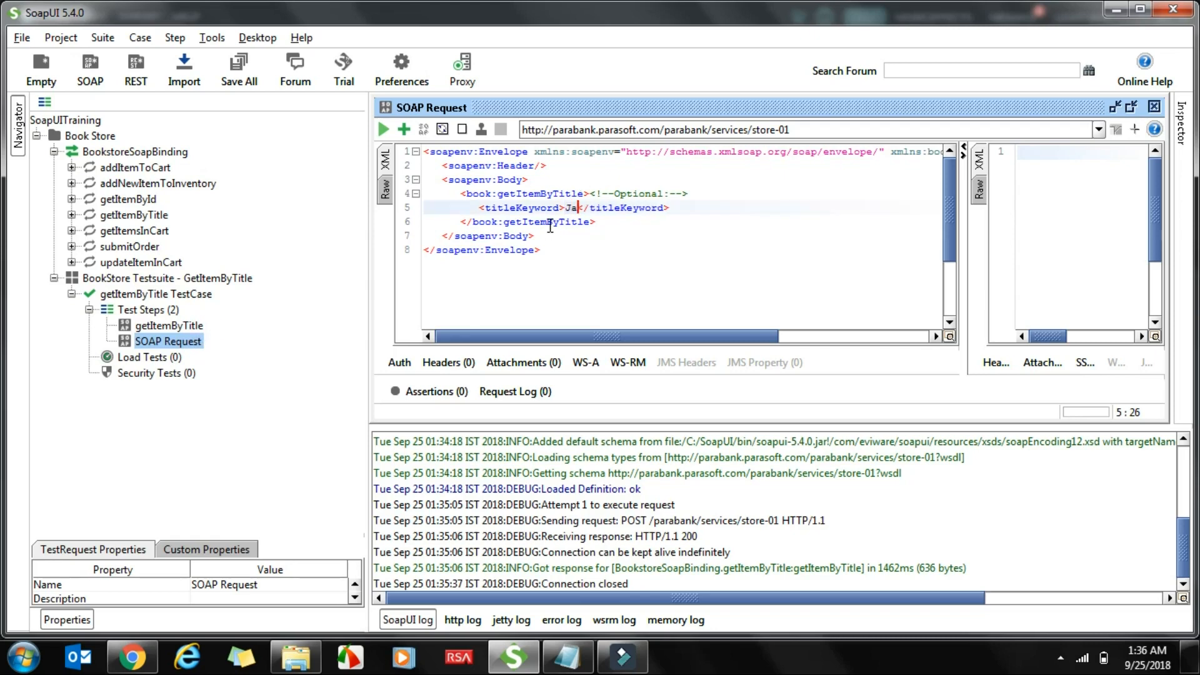
pyautogui.click(384, 129)
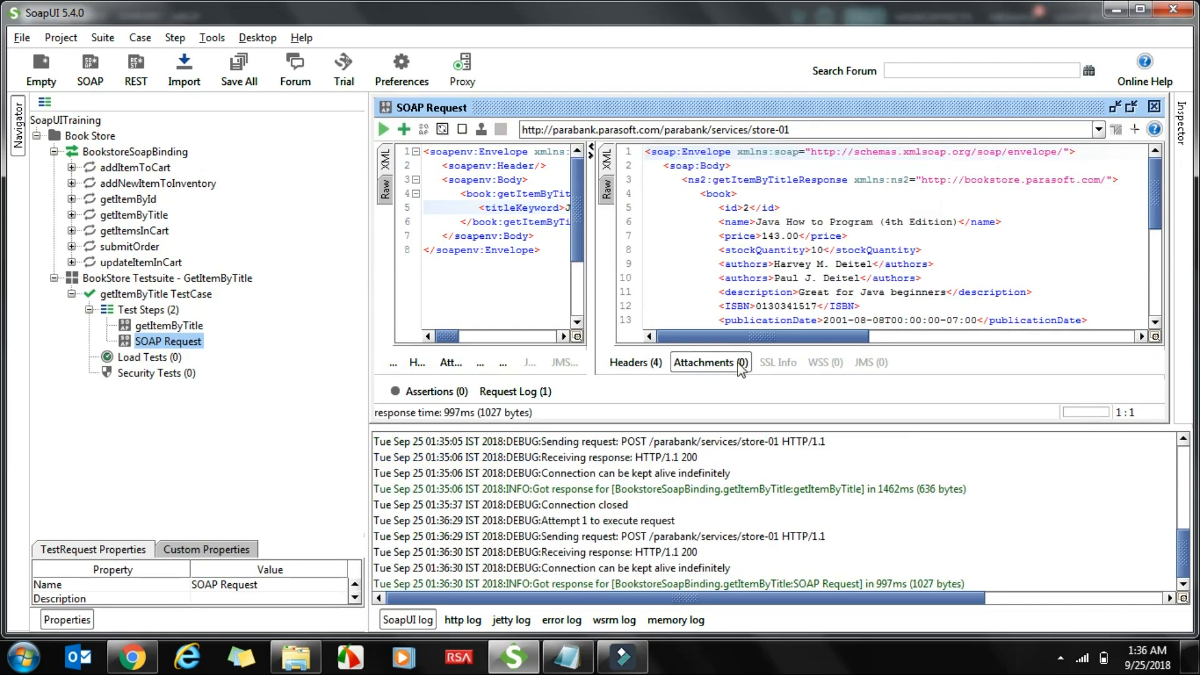
# Close the SOAP Request editor and run the whole getItemByTitle TestCase
pyautogui.click(152, 311)
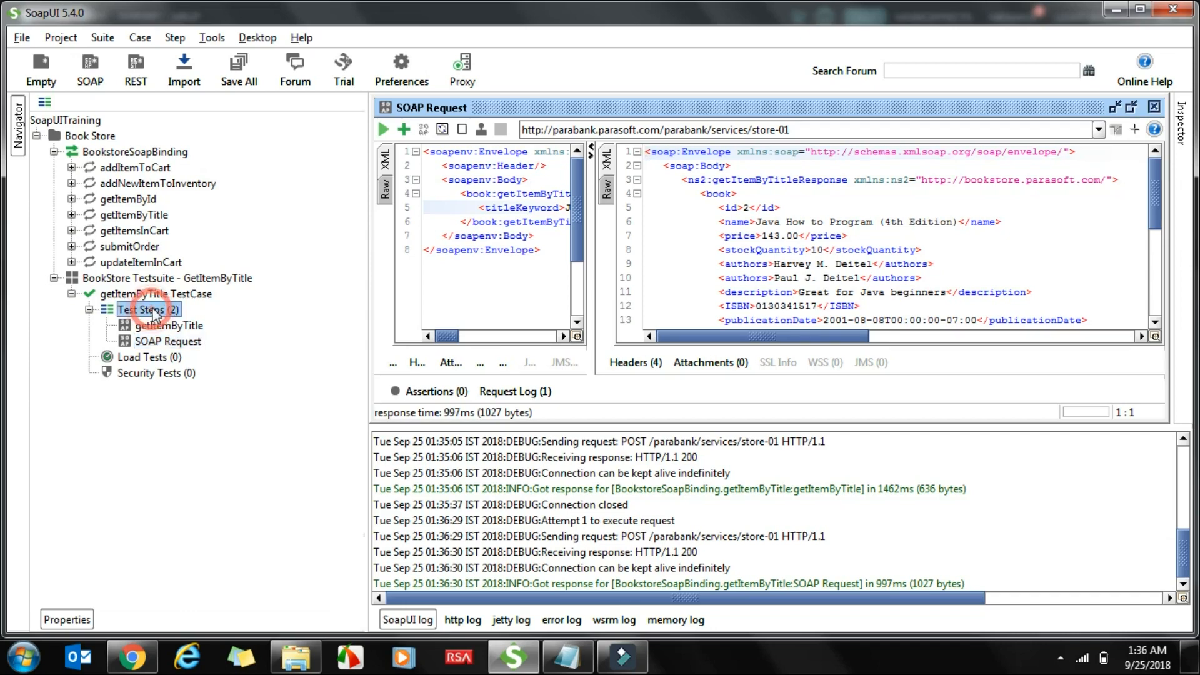
pyautogui.click(175, 294)
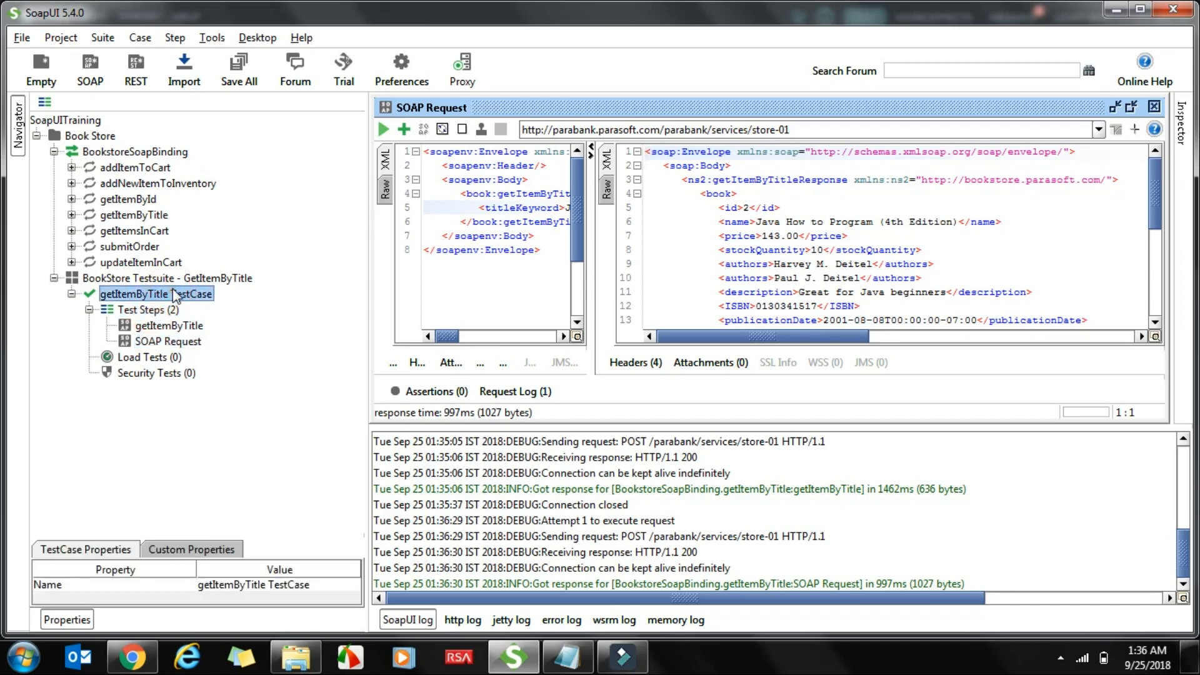
pyautogui.click(174, 294)
pyautogui.click(1154, 107)
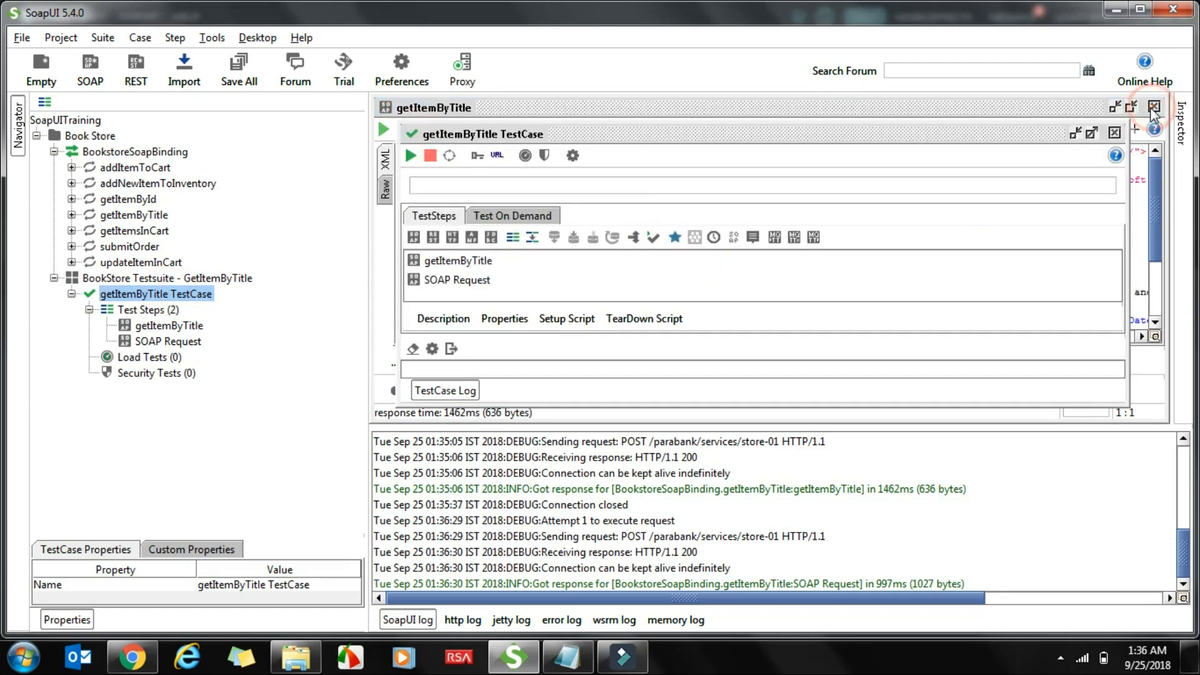
pyautogui.click(411, 156)
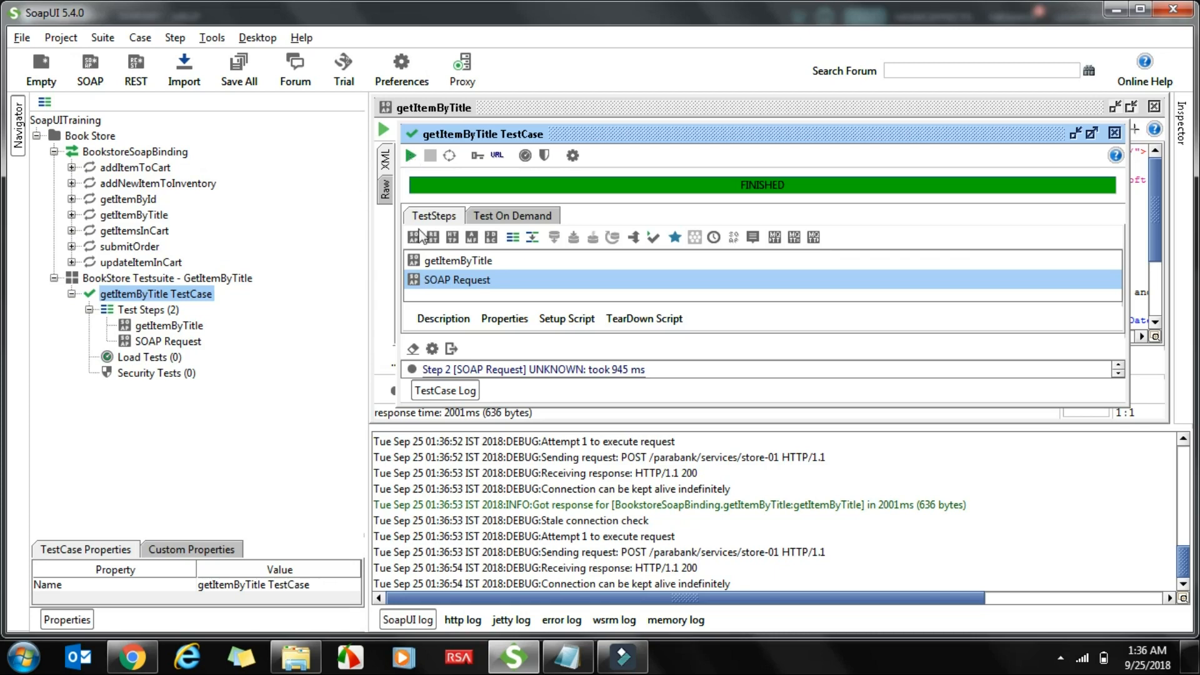
# Review the getItemByTitle test step's request and response from the run, and return to the test case editor
pyautogui.click(487, 265)
pyautogui.doubleClick(486, 265)
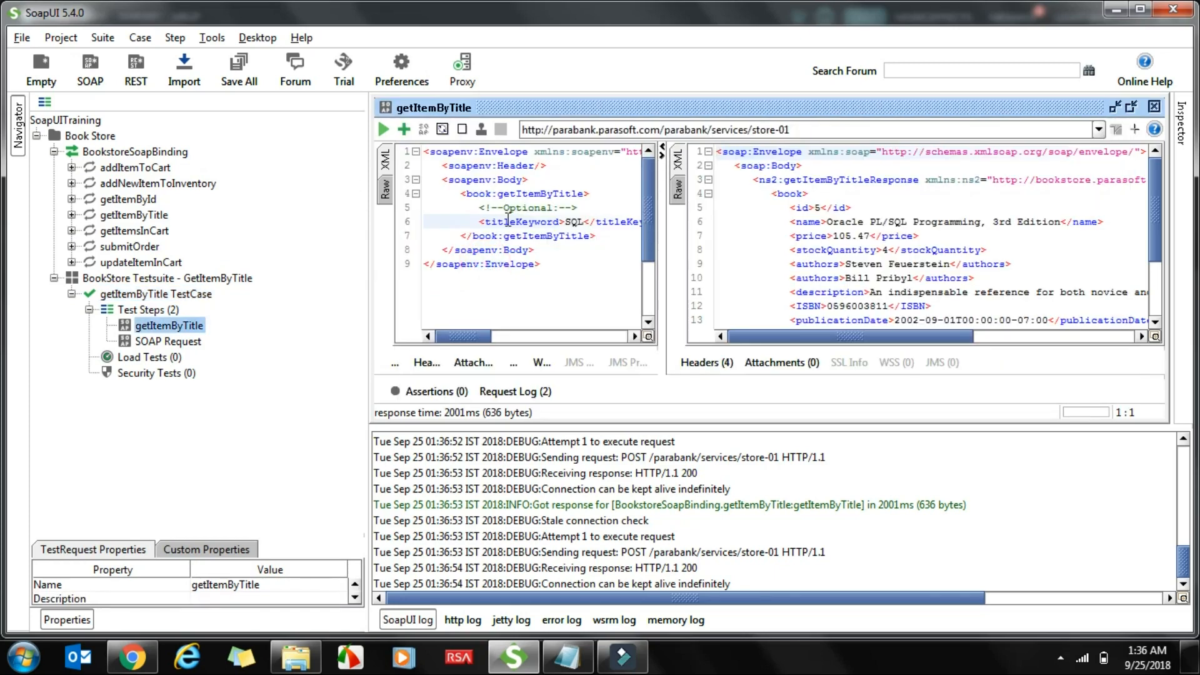
pyautogui.scroll(-3, 1153, 213)
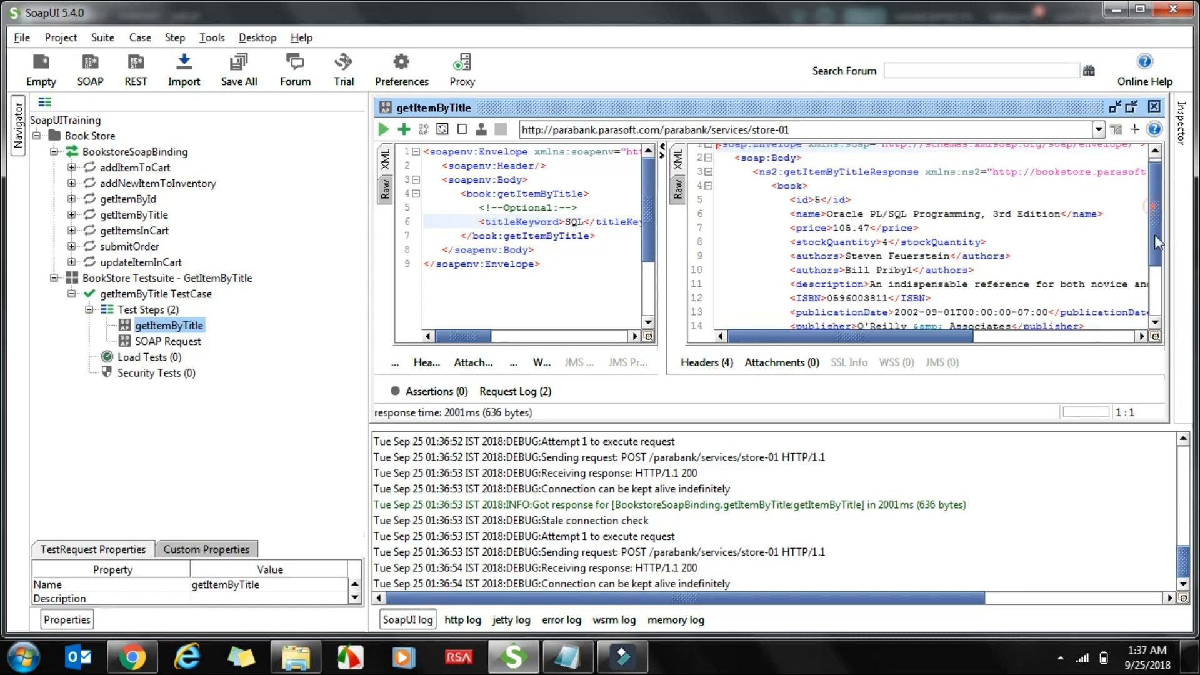
pyautogui.doubleClick(139, 310)
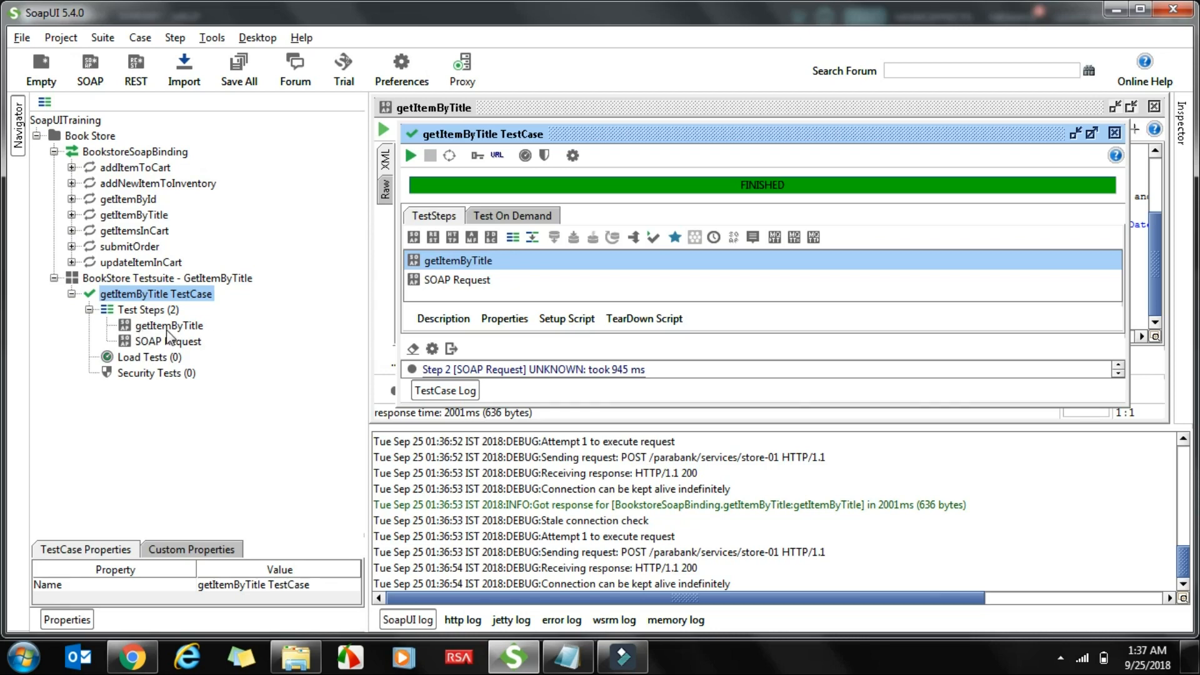
# Open the "BookStore Testsuite - GetItemByTitle" suite and run all its test cases
pyautogui.click(182, 283)
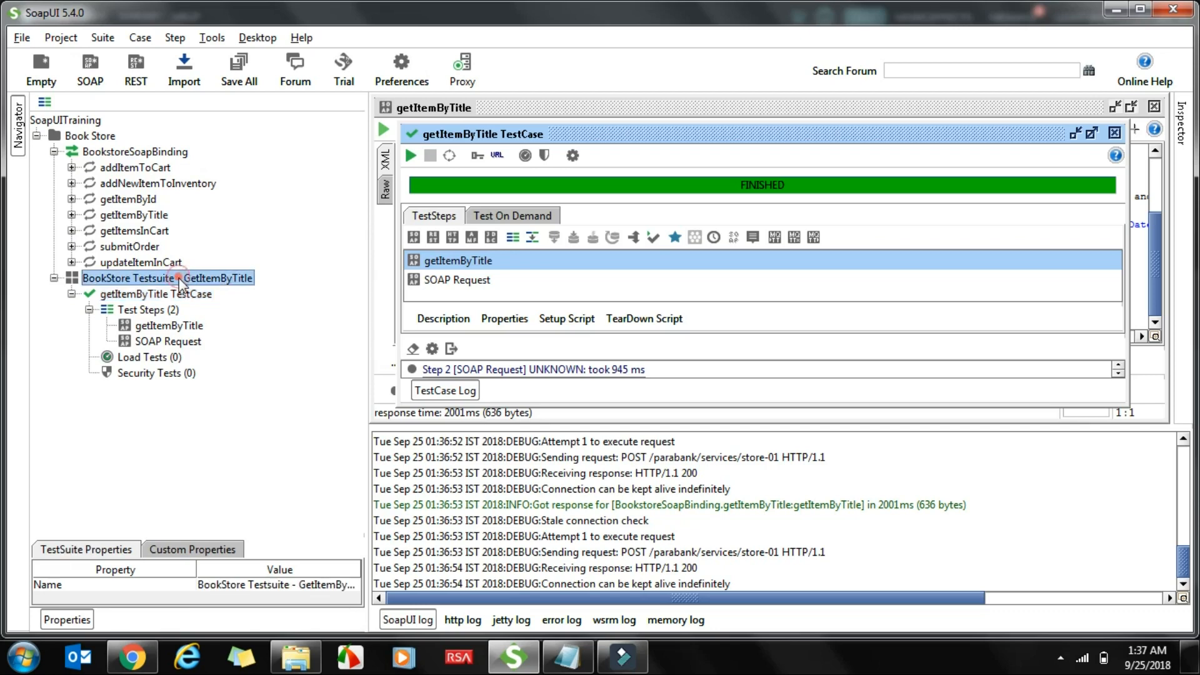
pyautogui.doubleClick(183, 283)
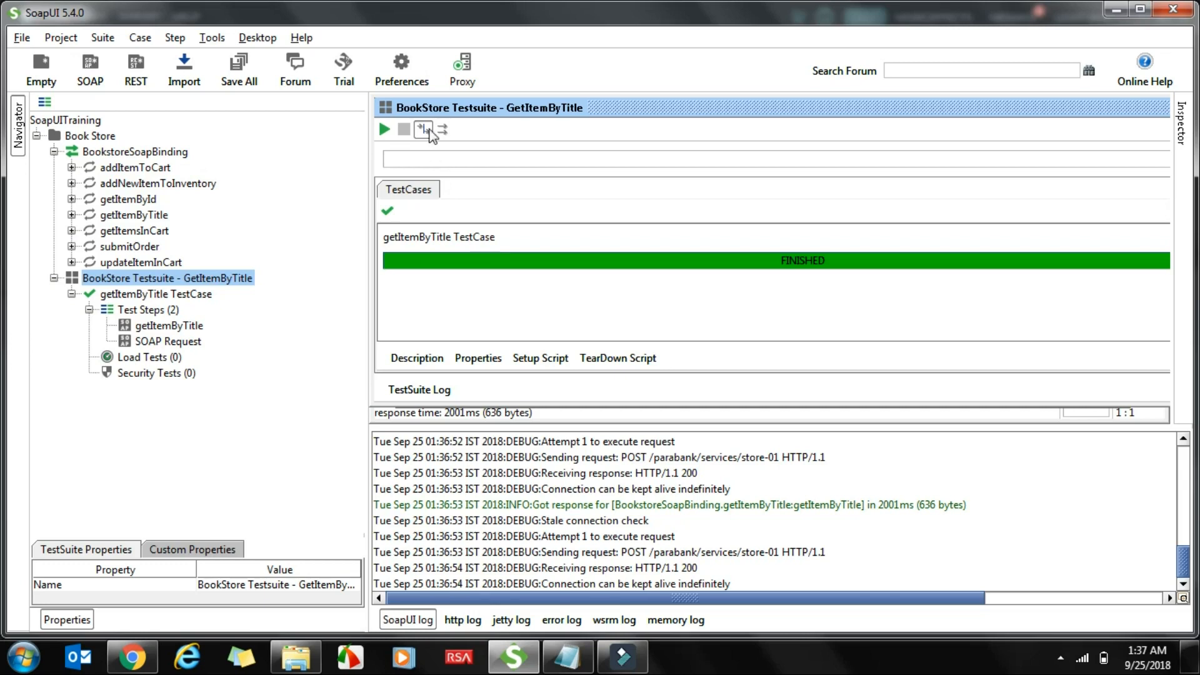
pyautogui.click(426, 238)
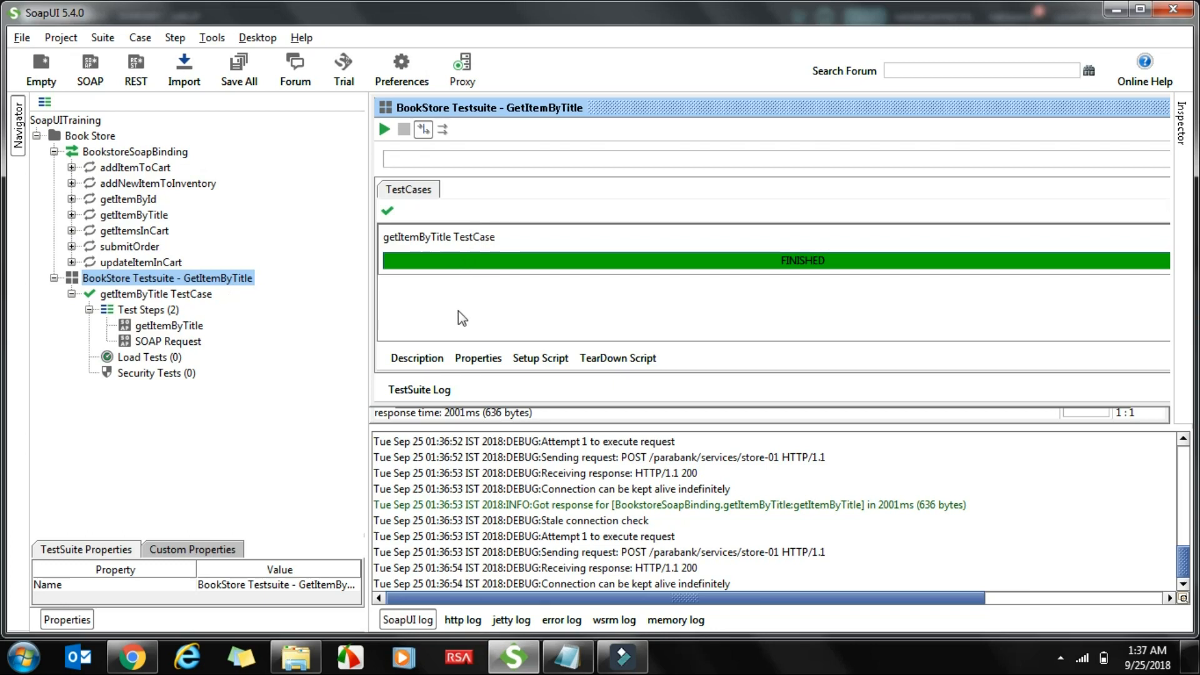
pyautogui.click(385, 131)
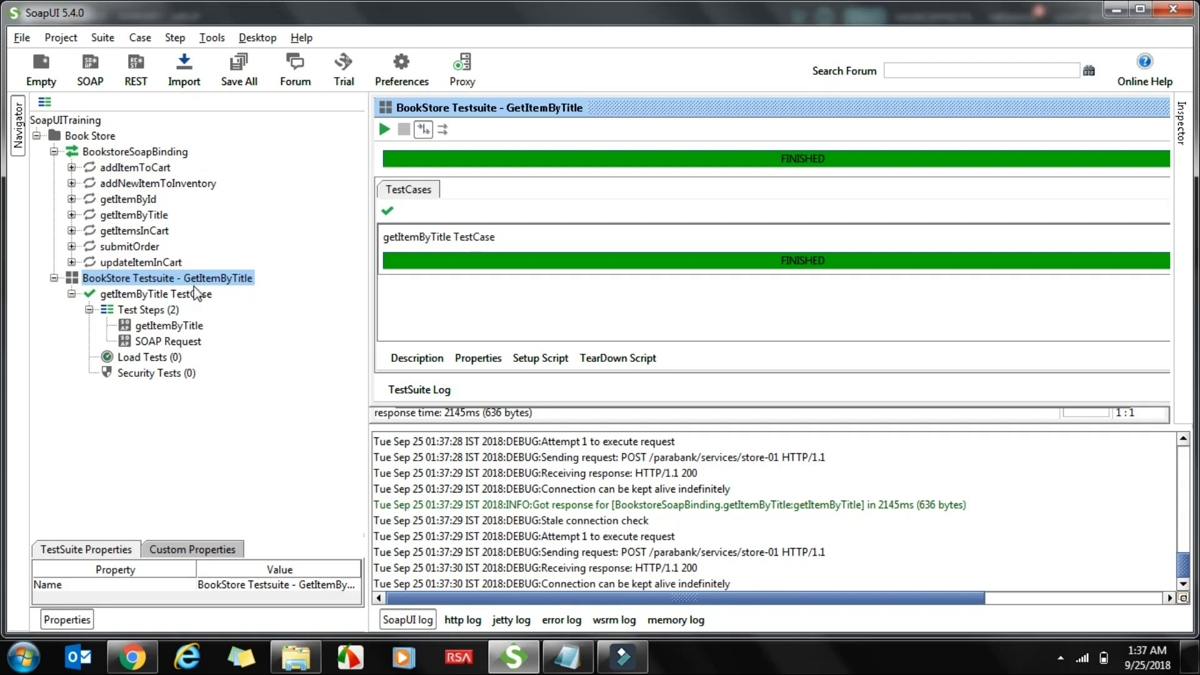
pyautogui.click(31, 42)
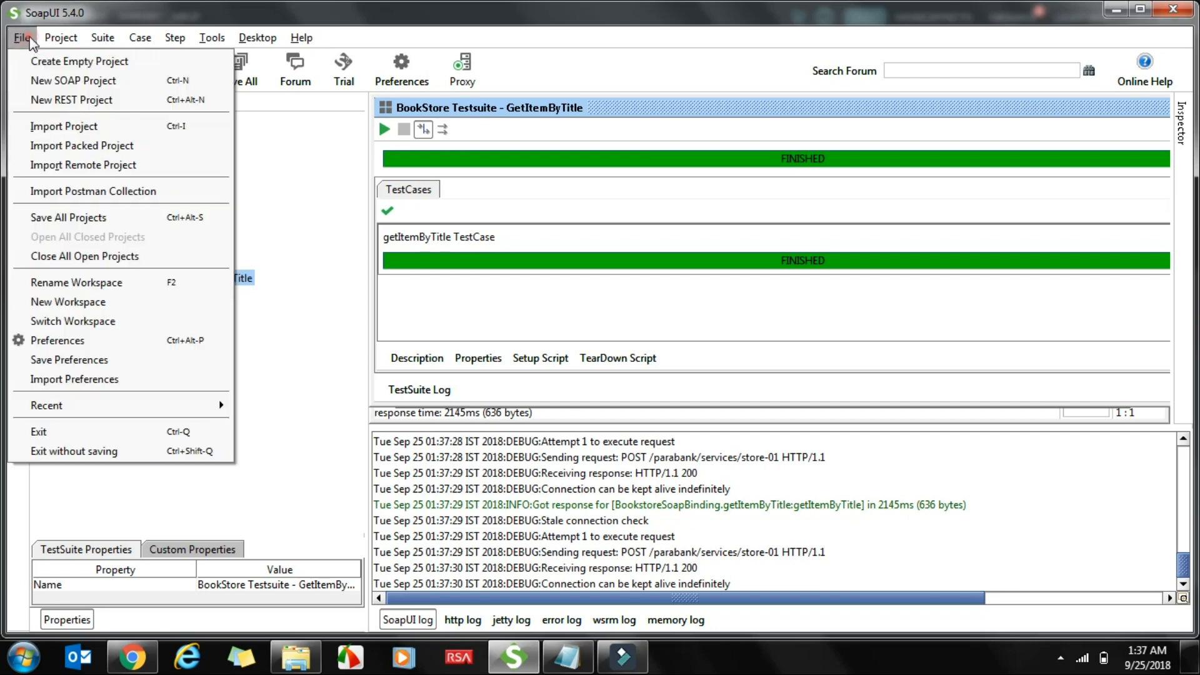
pyautogui.click(66, 80)
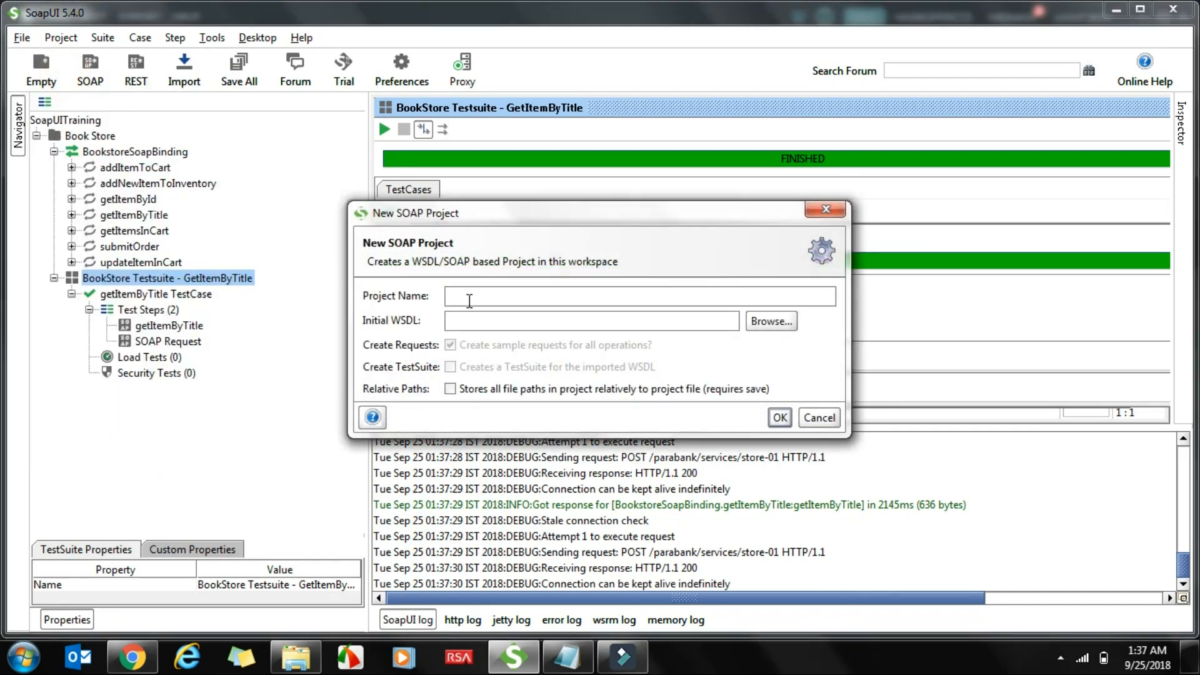
pyautogui.click(827, 210)
# Open the BookstoreSoapBinding WSDL URL in the browser and copy its address, then return to SoapUI and close the binding's overview
pyautogui.doubleClick(139, 152)
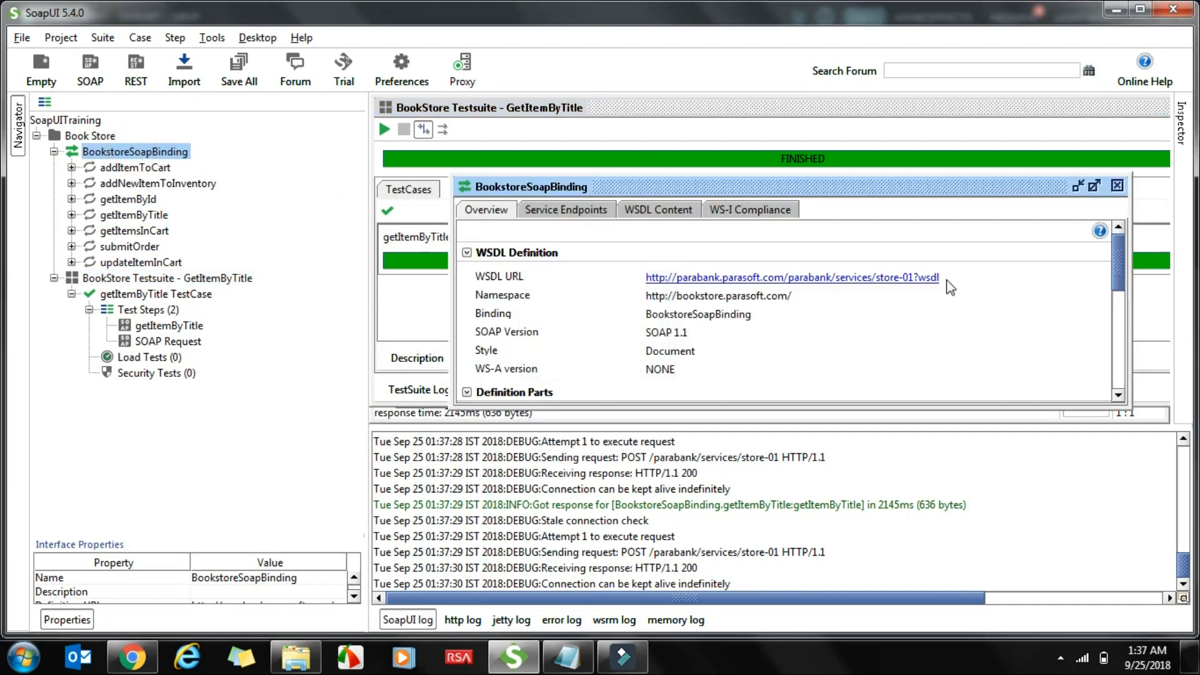
pyautogui.click(781, 278)
pyautogui.click(647, 278)
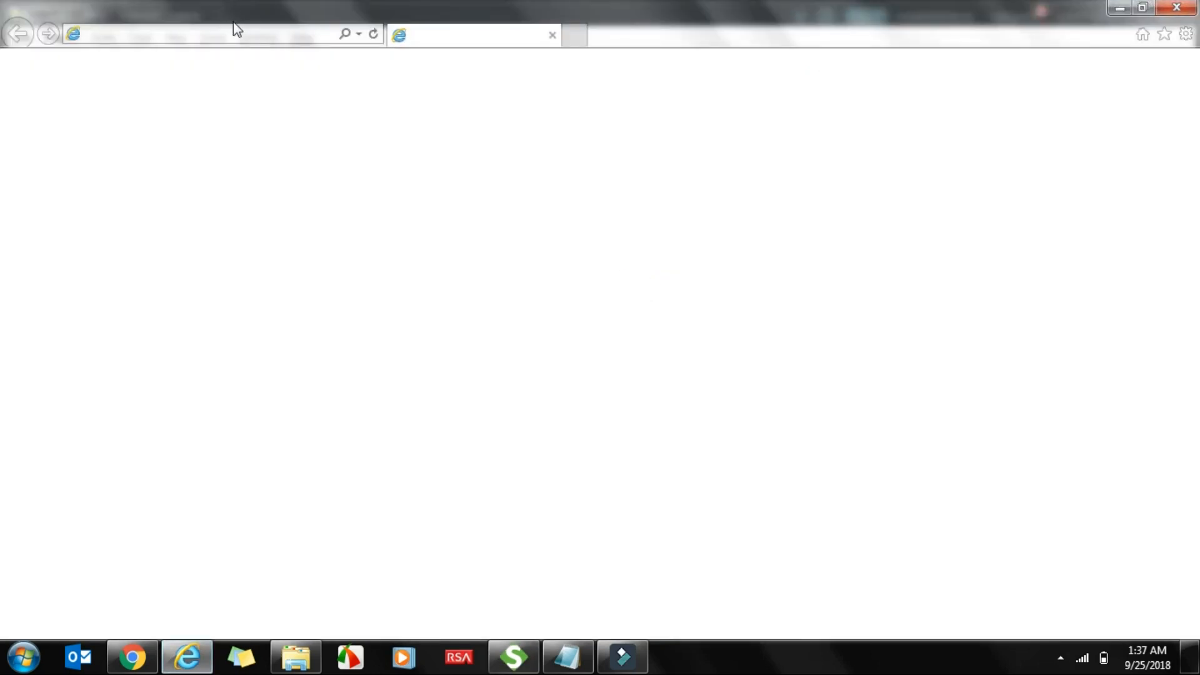
pyautogui.click(235, 33)
pyautogui.hotkey('ctrl', 'c')
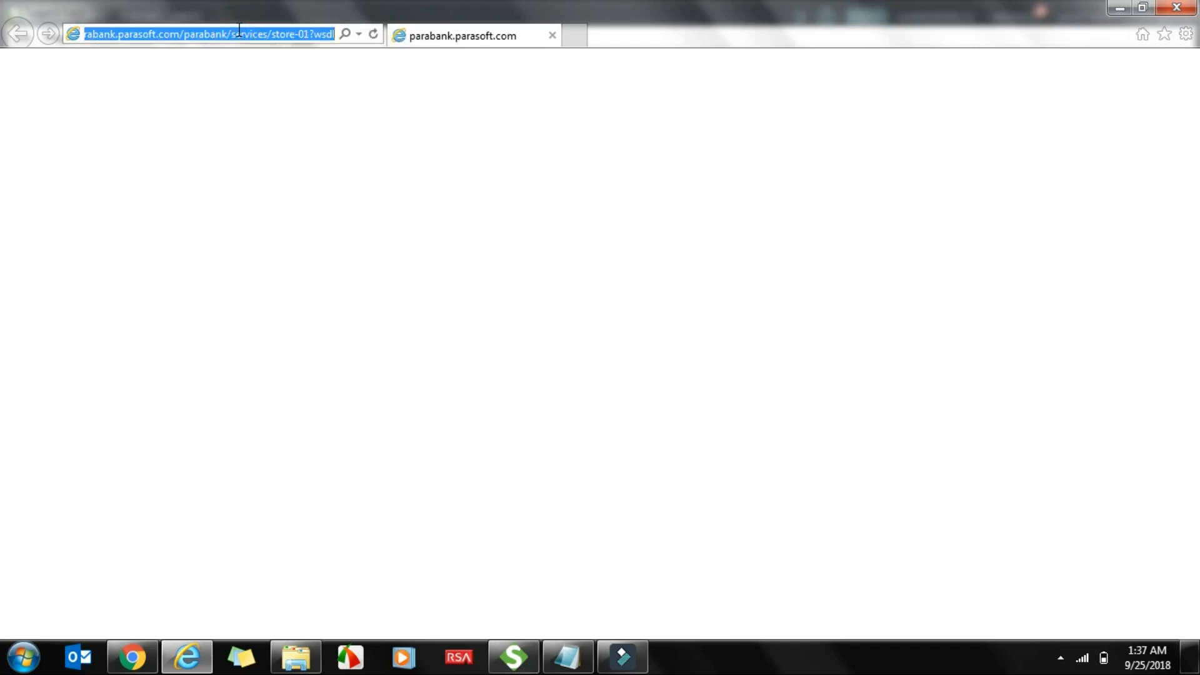
pyautogui.click(514, 662)
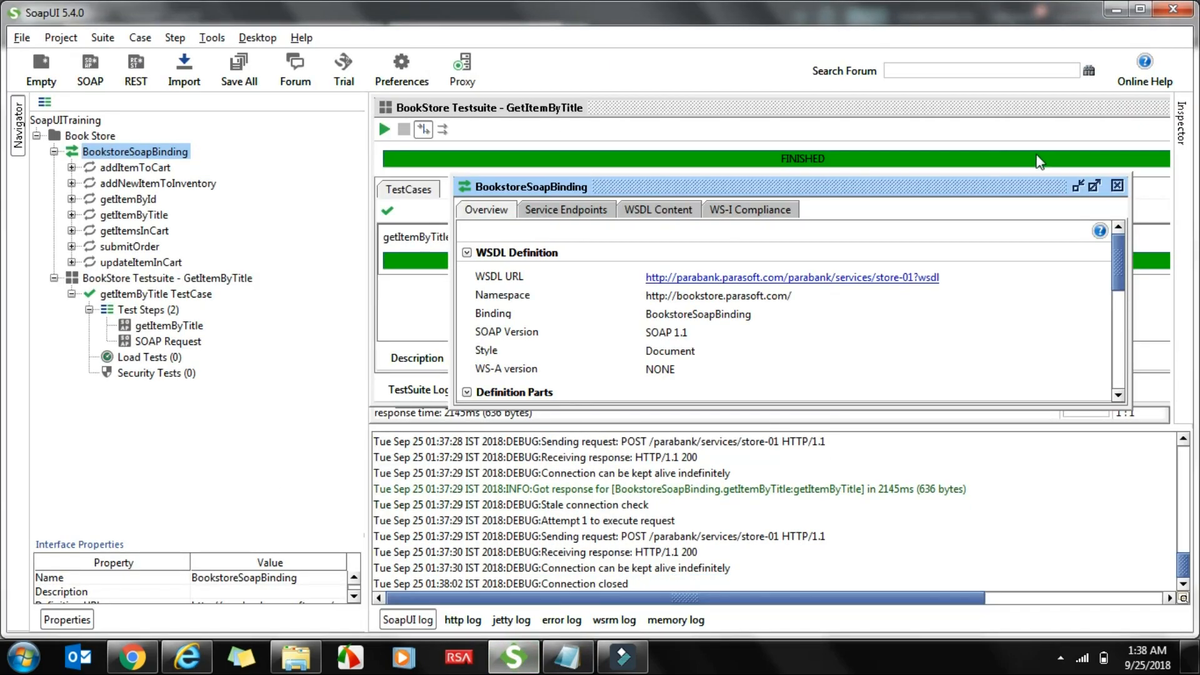
pyautogui.click(1116, 185)
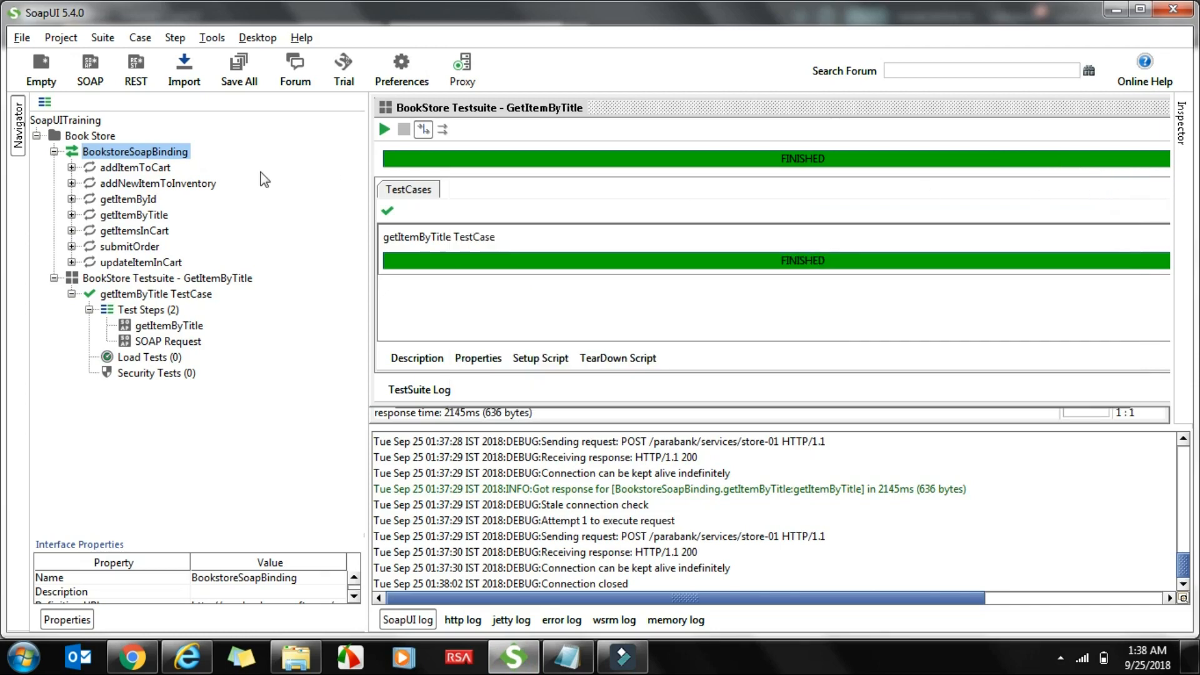
# Create a SOAP project named BookStore2 from the copied parabank.parasoft.com/parabank/services/store-01?wsdl address, with sample requests and a TestSuite for the imported WSDL
pyautogui.click(23, 39)
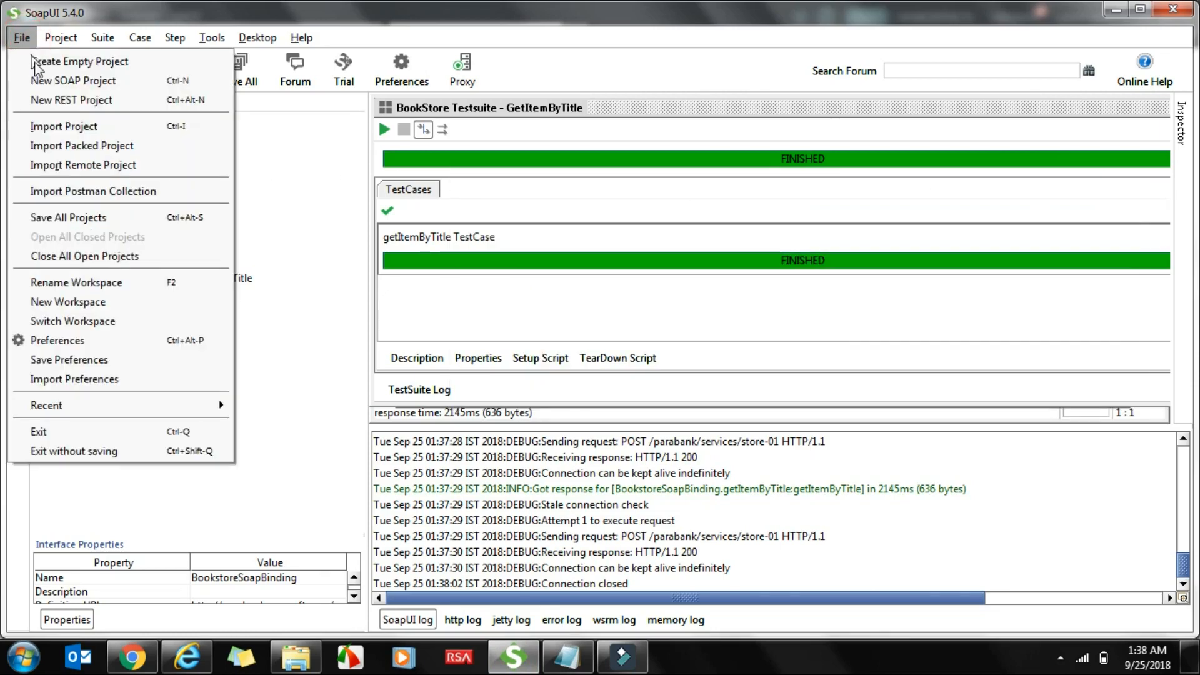
pyautogui.click(49, 82)
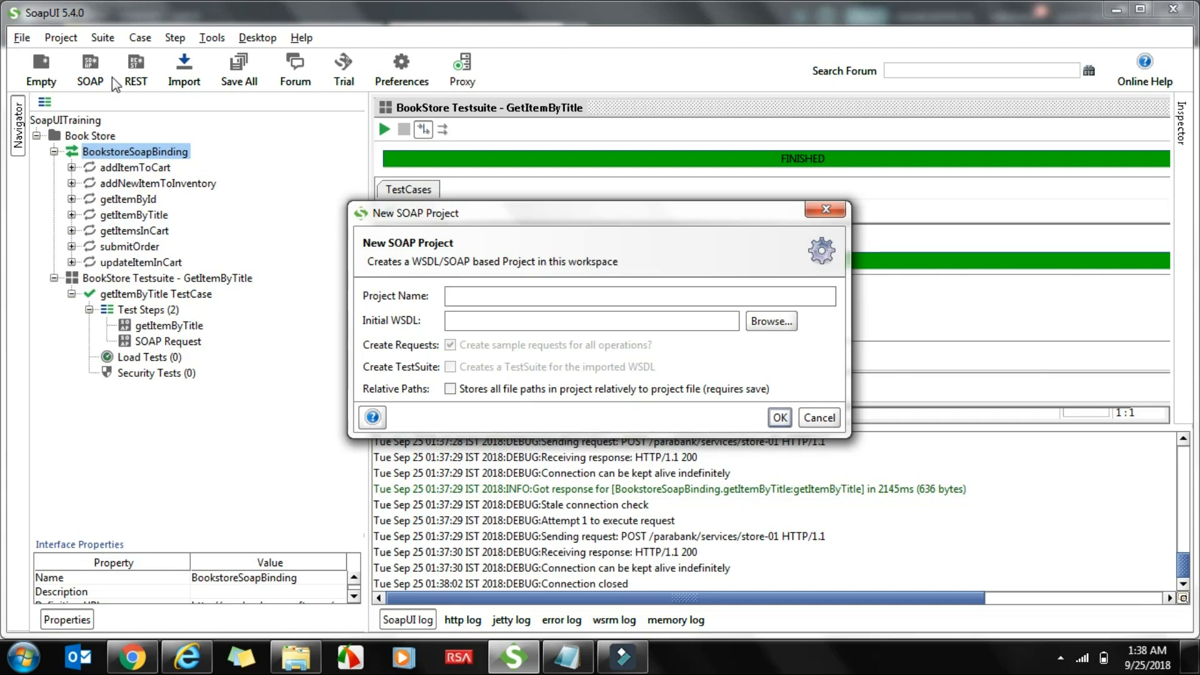
pyautogui.click(490, 324)
pyautogui.hotkey('ctrl', 'v')
pyautogui.moveTo(537, 296); pyautogui.dragTo(424, 299)
pyautogui.write('Bo')
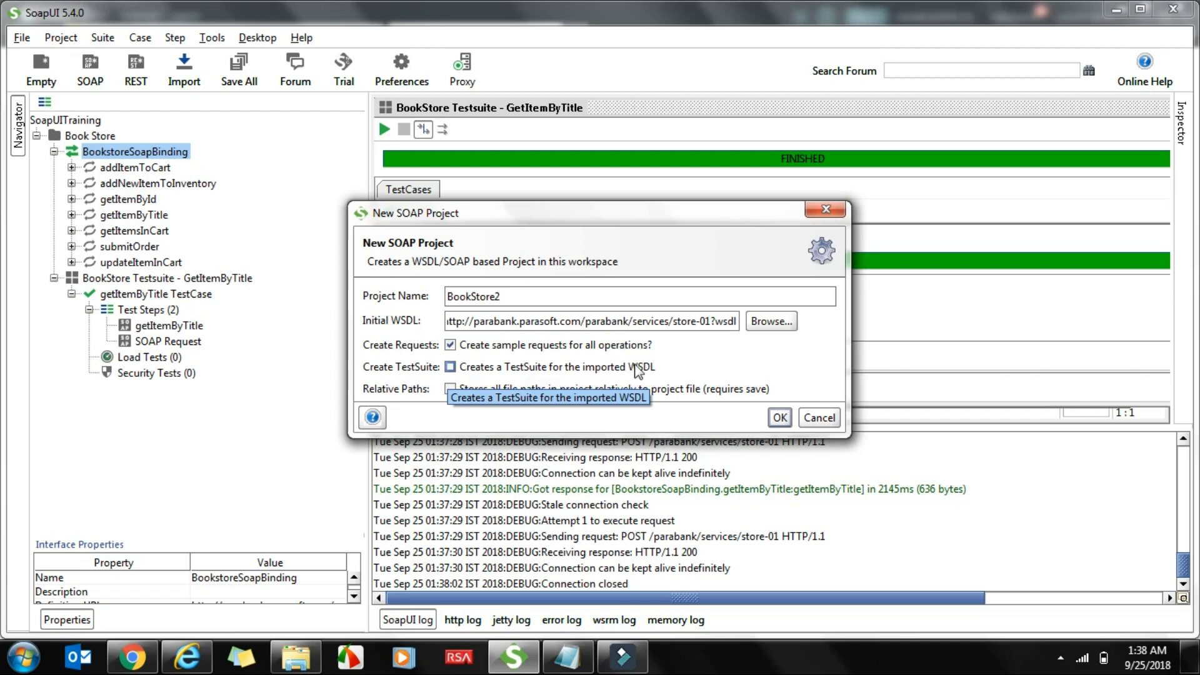
pyautogui.click(450, 367)
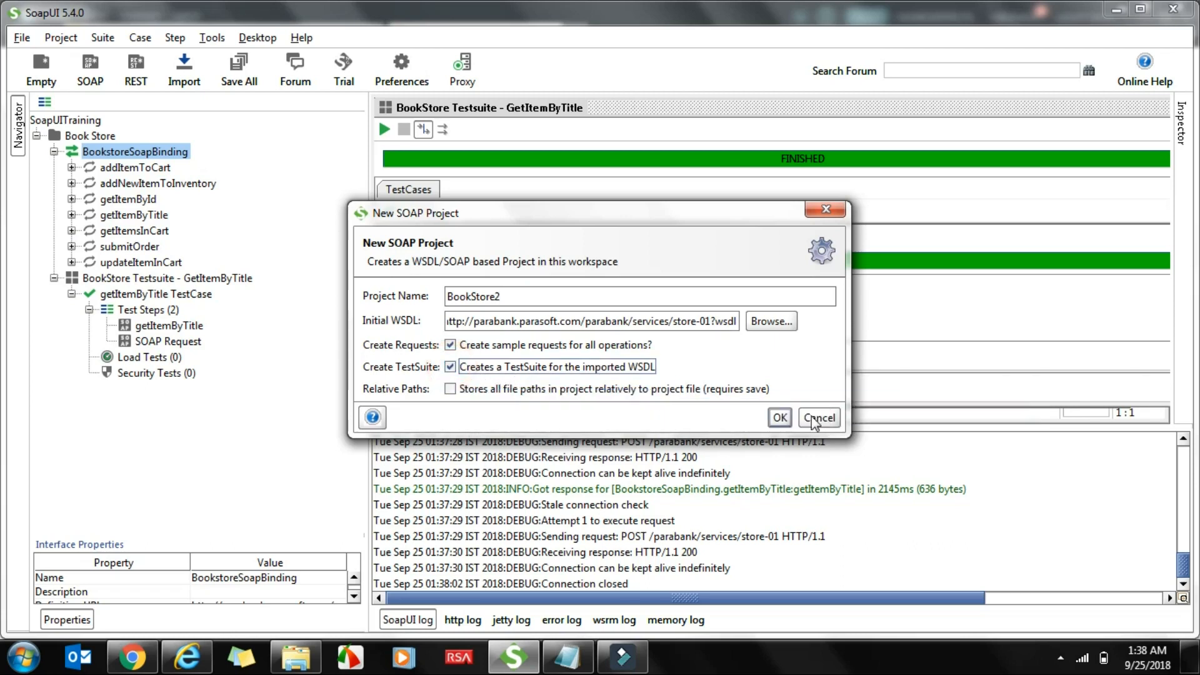
pyautogui.click(780, 418)
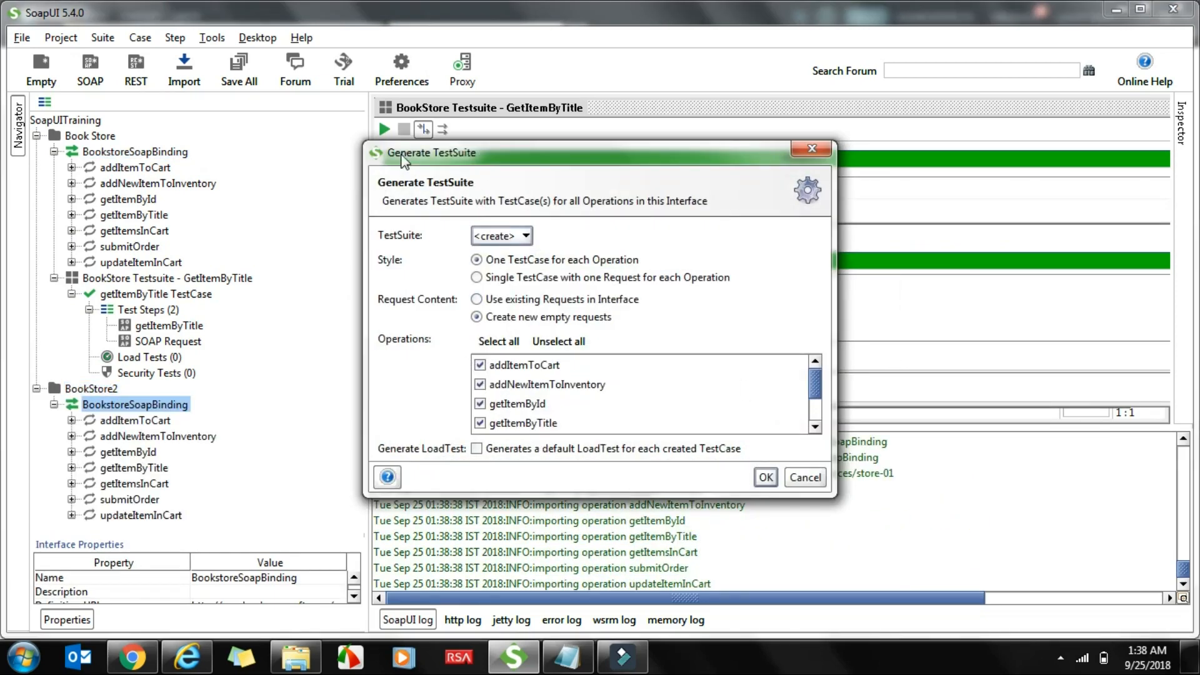
# Generate BookStore2's TestSuite in the single-TestCase style with one request for each operation, keeping the name "BookstoreSoapBinding TestSuite"
pyautogui.moveTo(390, 152); pyautogui.dragTo(446, 122)
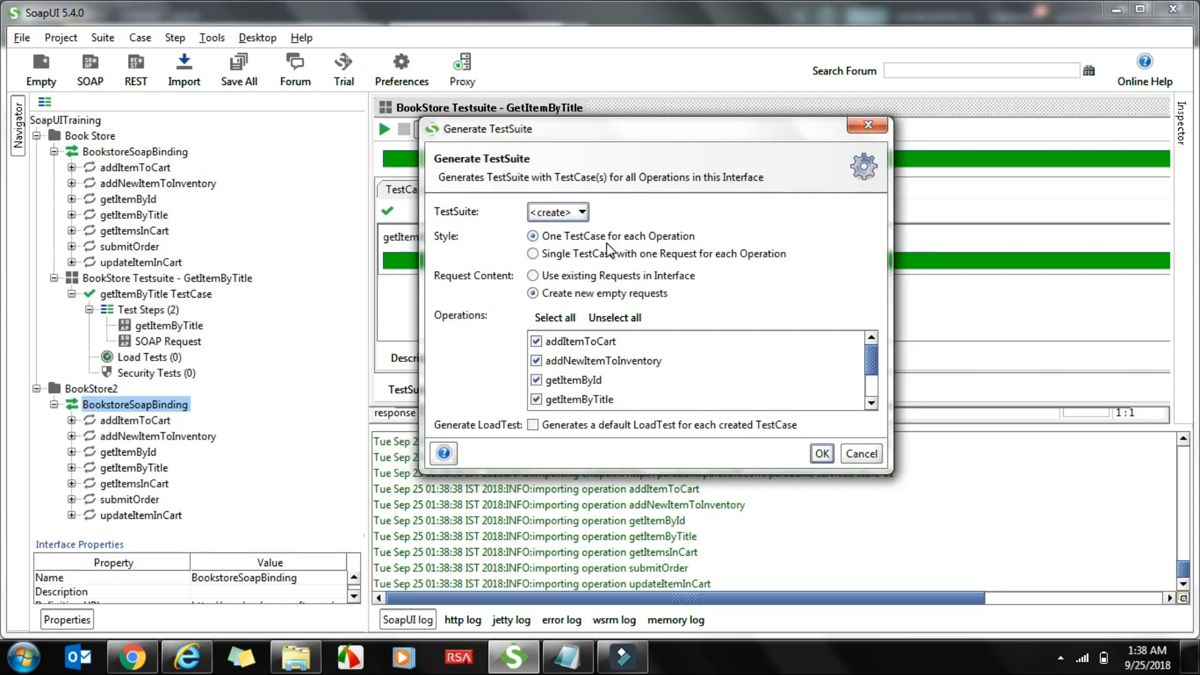
pyautogui.click(533, 253)
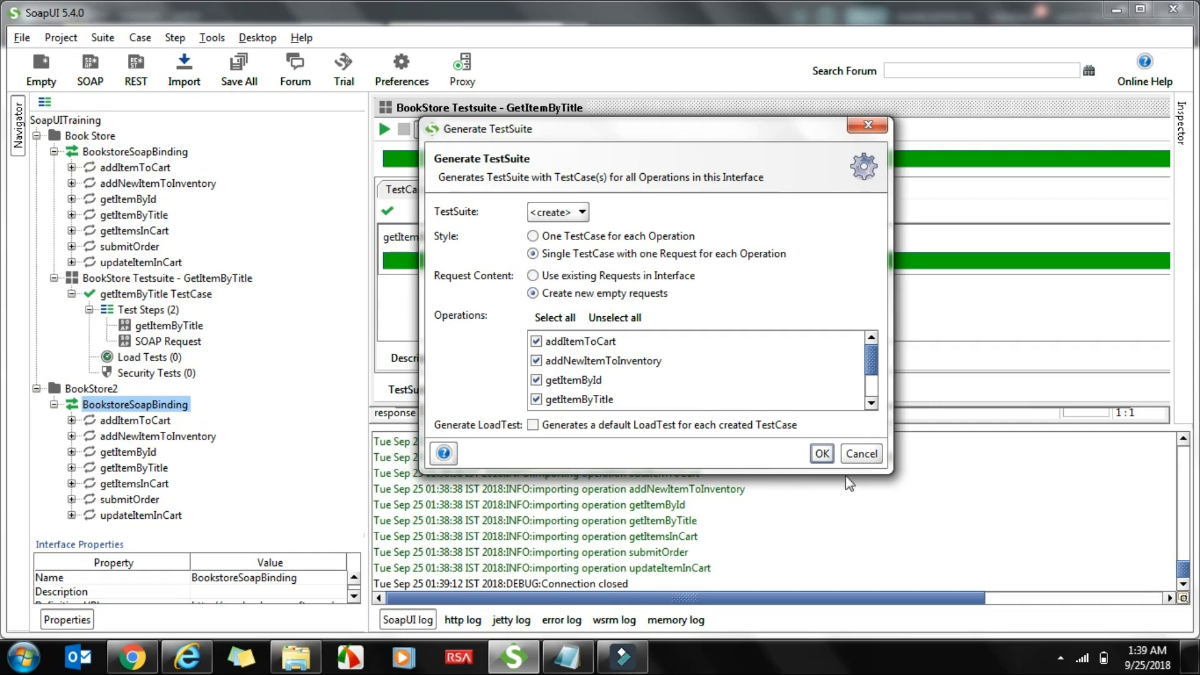
pyautogui.click(822, 454)
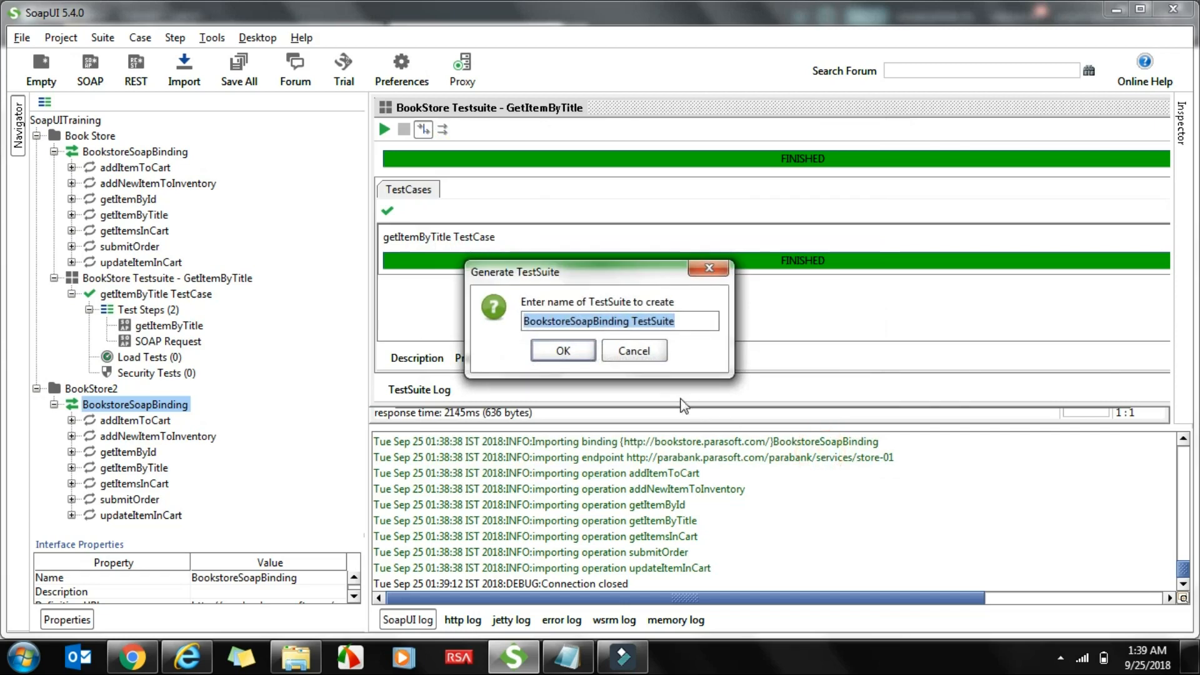
pyautogui.click(572, 347)
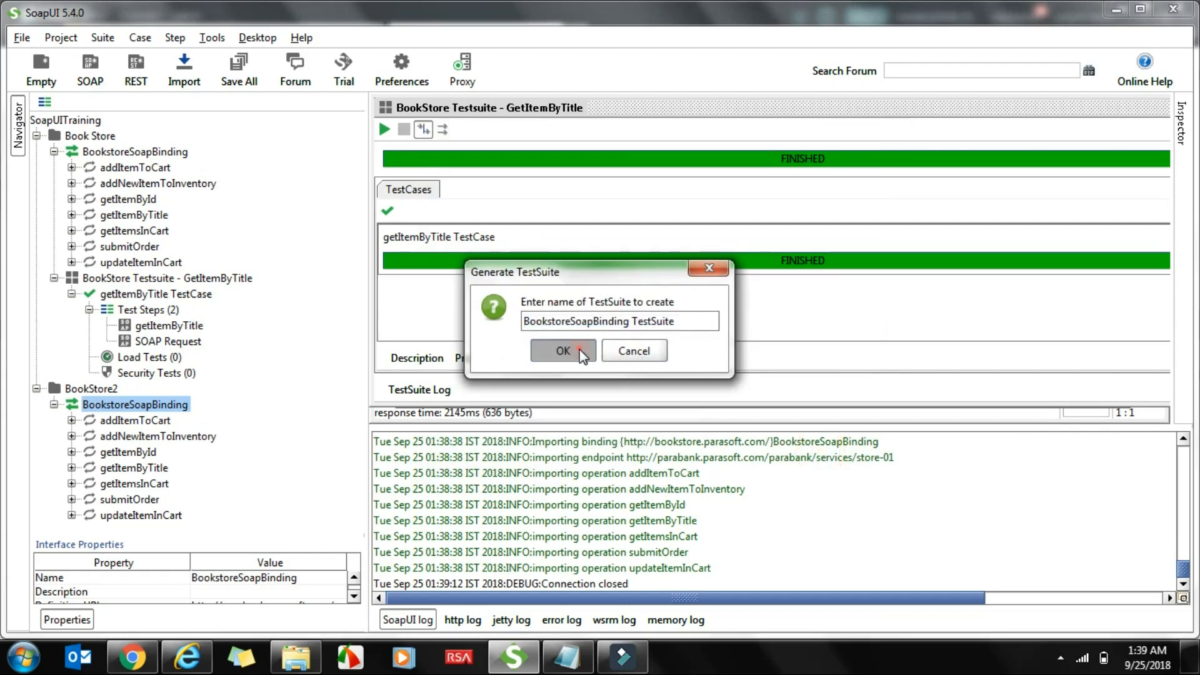
# Collapse the Book Store project and examine the test steps generated in BookStore2's BookstoreSoapBinding TestSuite
pyautogui.click(36, 136)
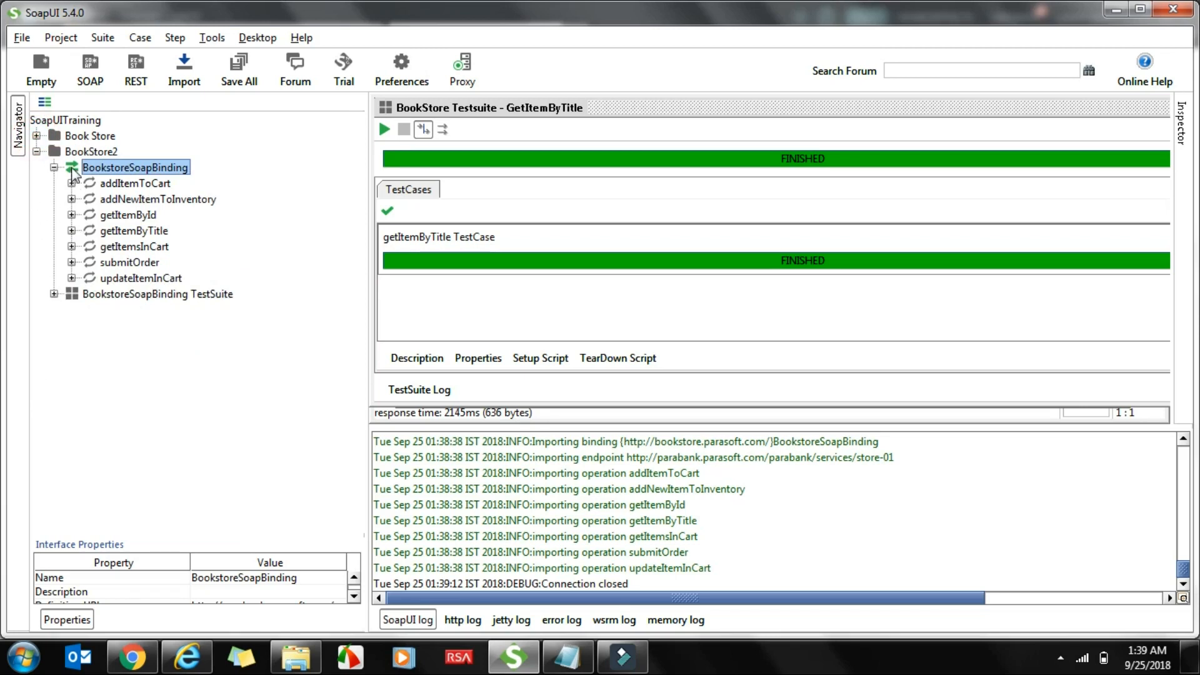
pyautogui.click(54, 293)
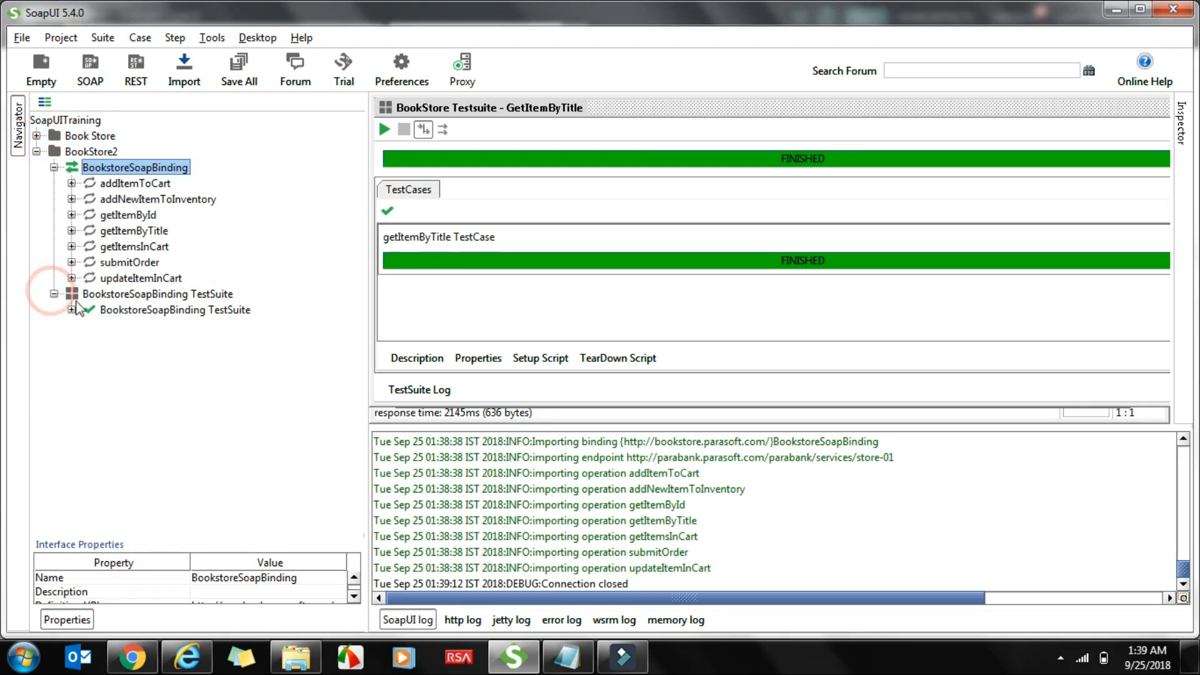
pyautogui.click(72, 309)
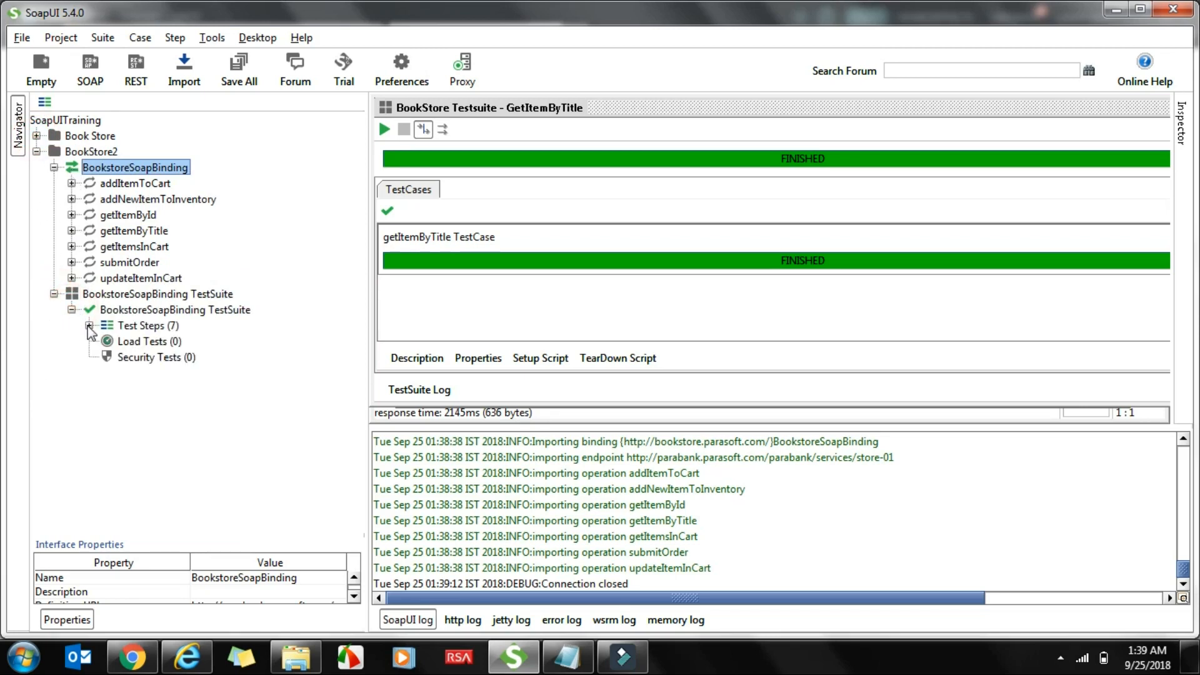
pyautogui.click(89, 326)
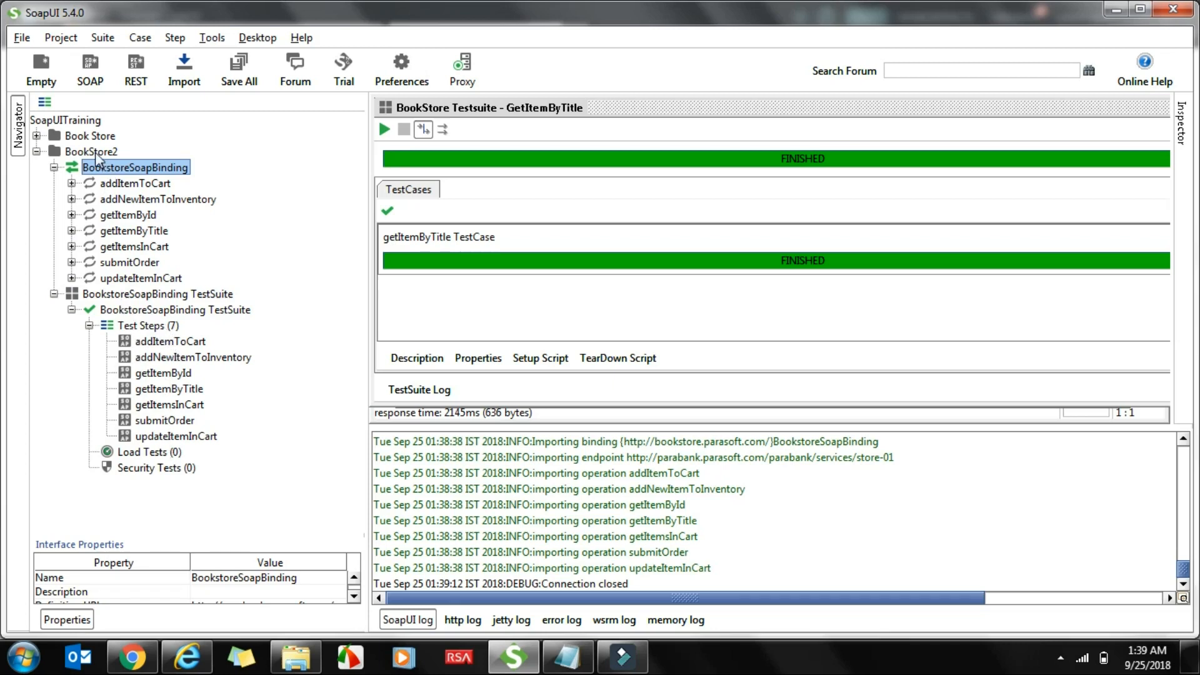
# Generate test cases from BookStore2's BookstoreSoapBinding with one TestCase for each operation, using the suite name "BookstoreSoapBinding TestSuite"
pyautogui.rightClick(96, 171)
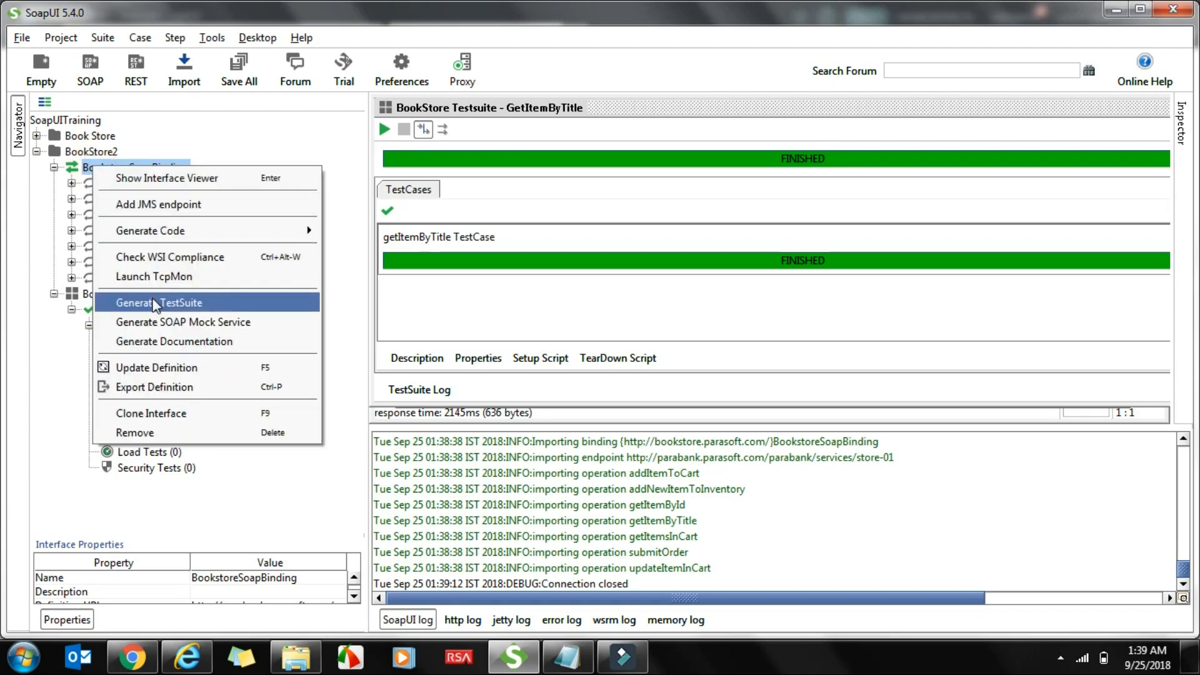
pyautogui.click(156, 303)
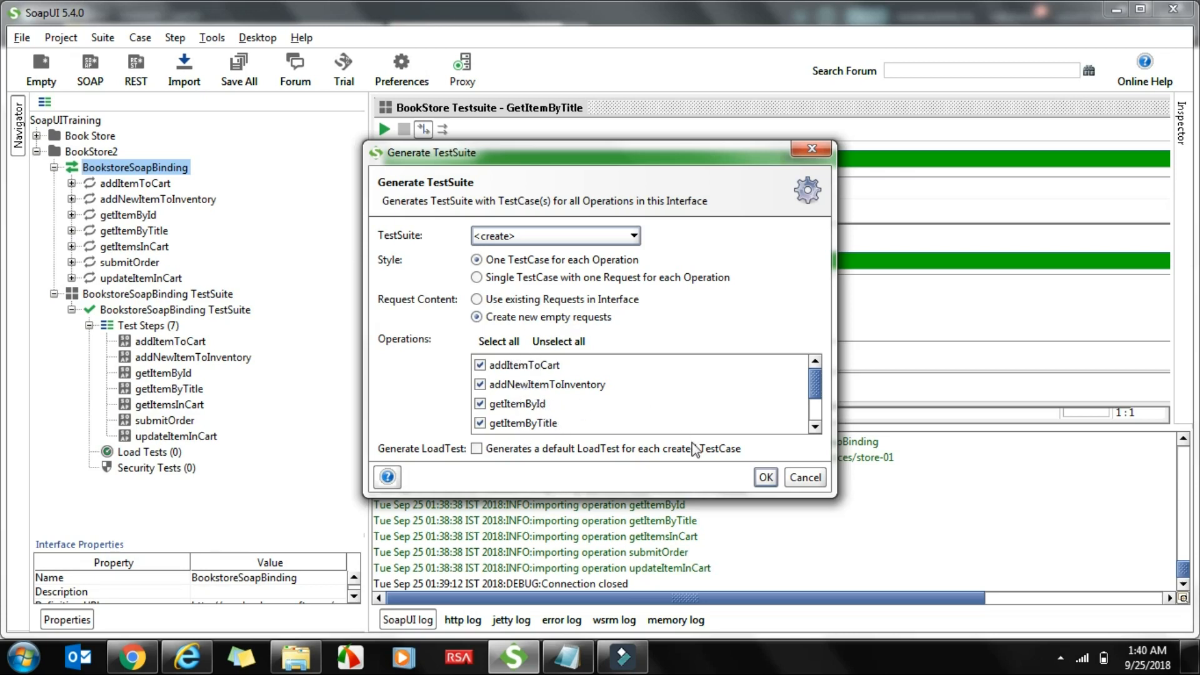
pyautogui.click(765, 478)
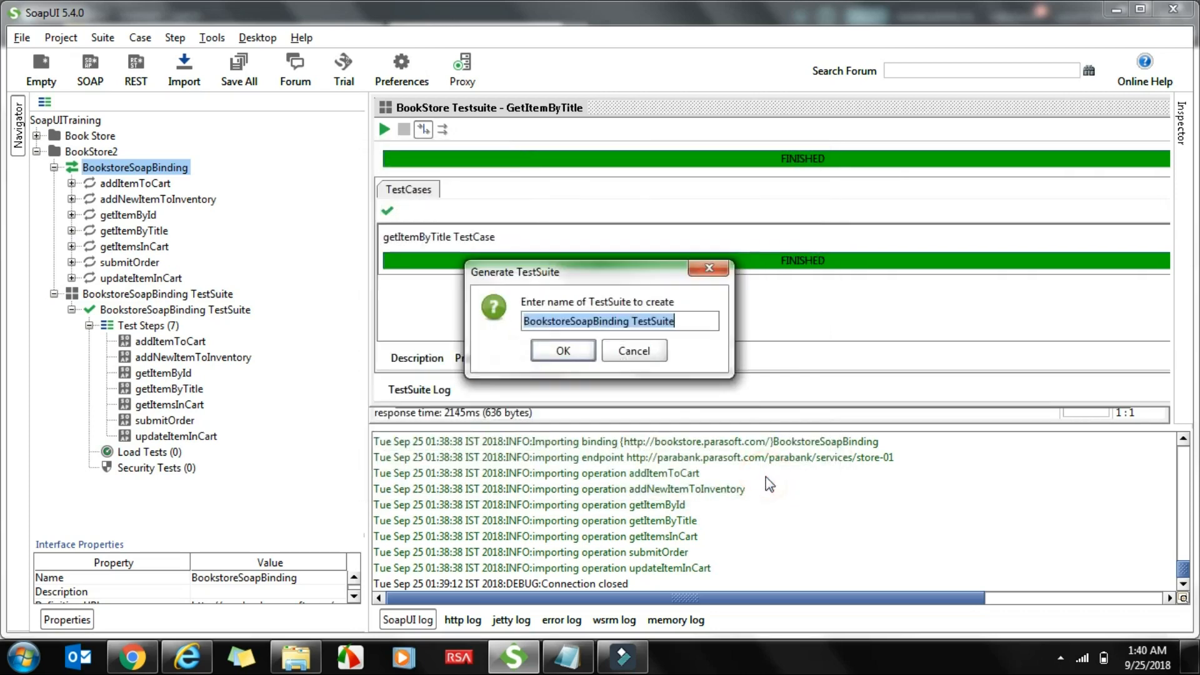
pyautogui.click(581, 354)
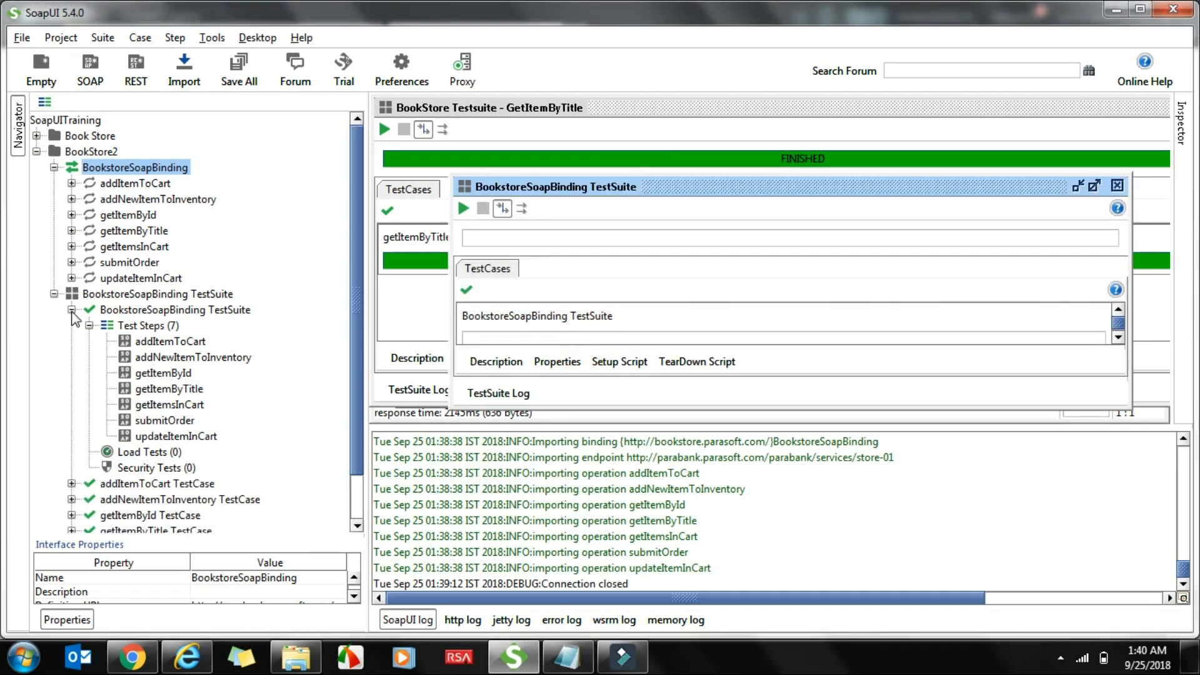
# Collapse the single-TestCase branch and examine the per-operation TestCases in BookStore2's suite, including the contents of addItemToCart TestCase
pyautogui.click(90, 325)
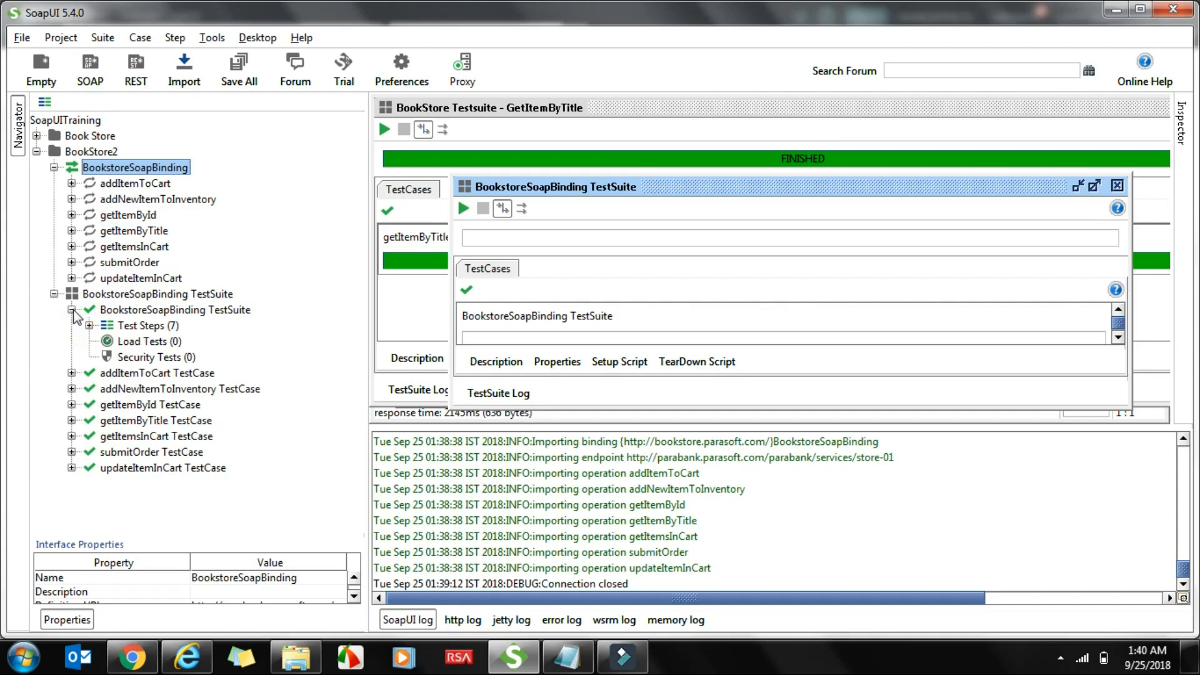
pyautogui.click(72, 310)
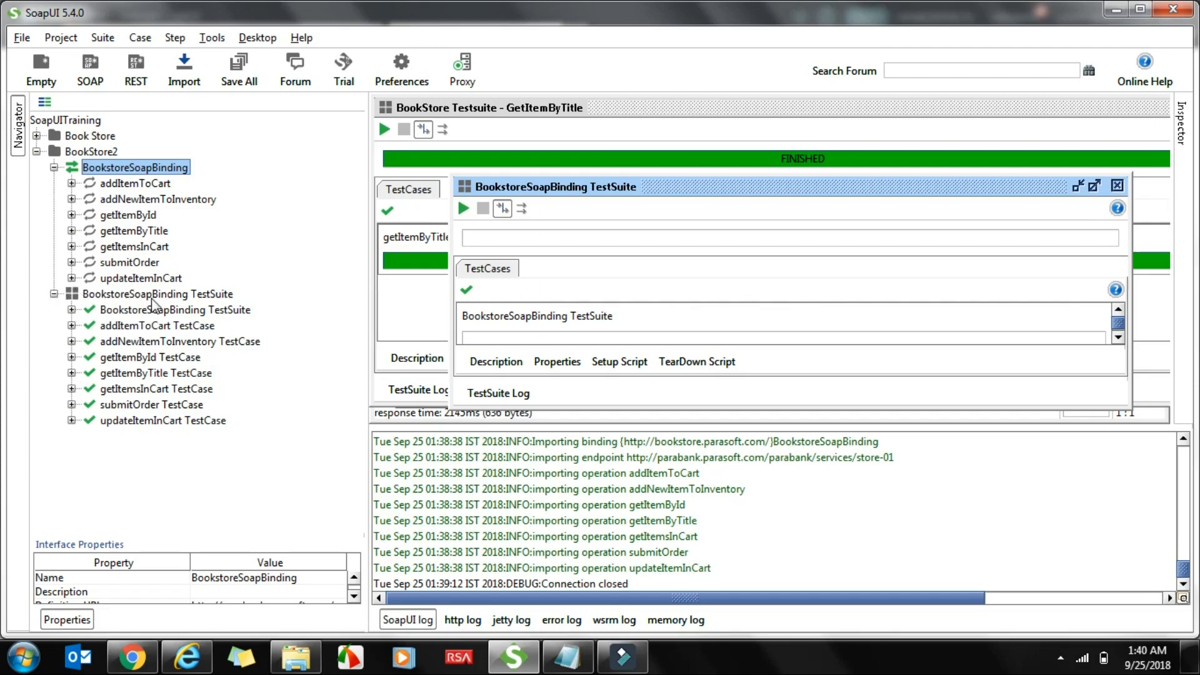
pyautogui.click(71, 326)
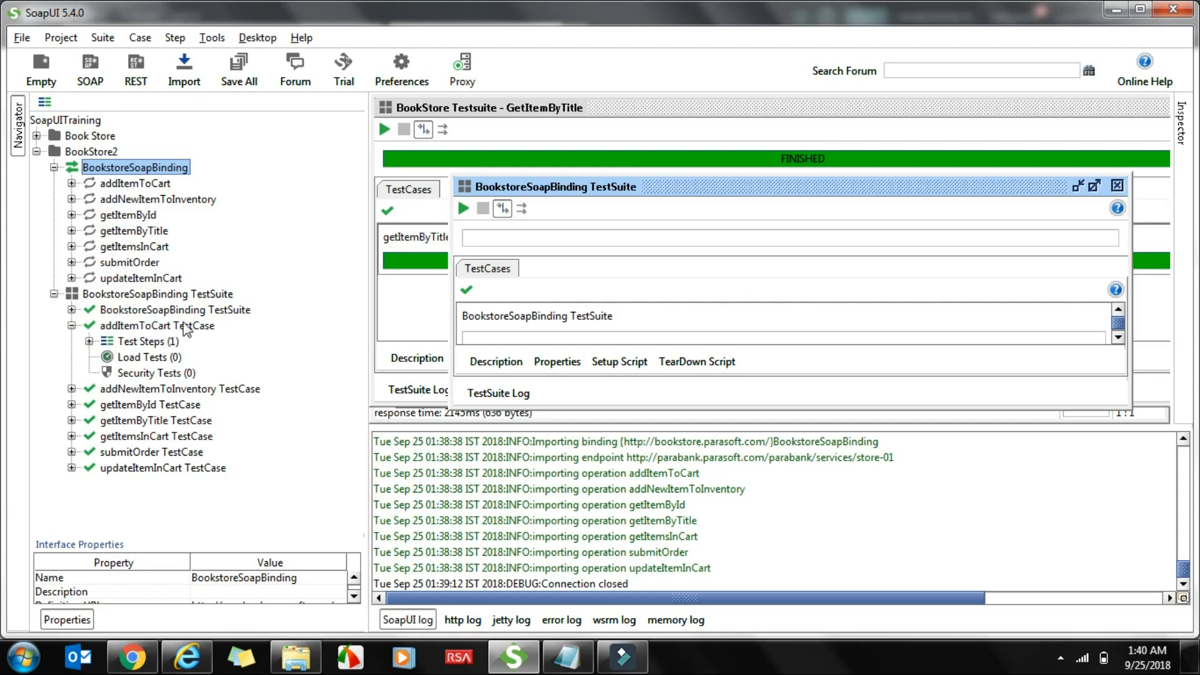
pyautogui.click(72, 325)
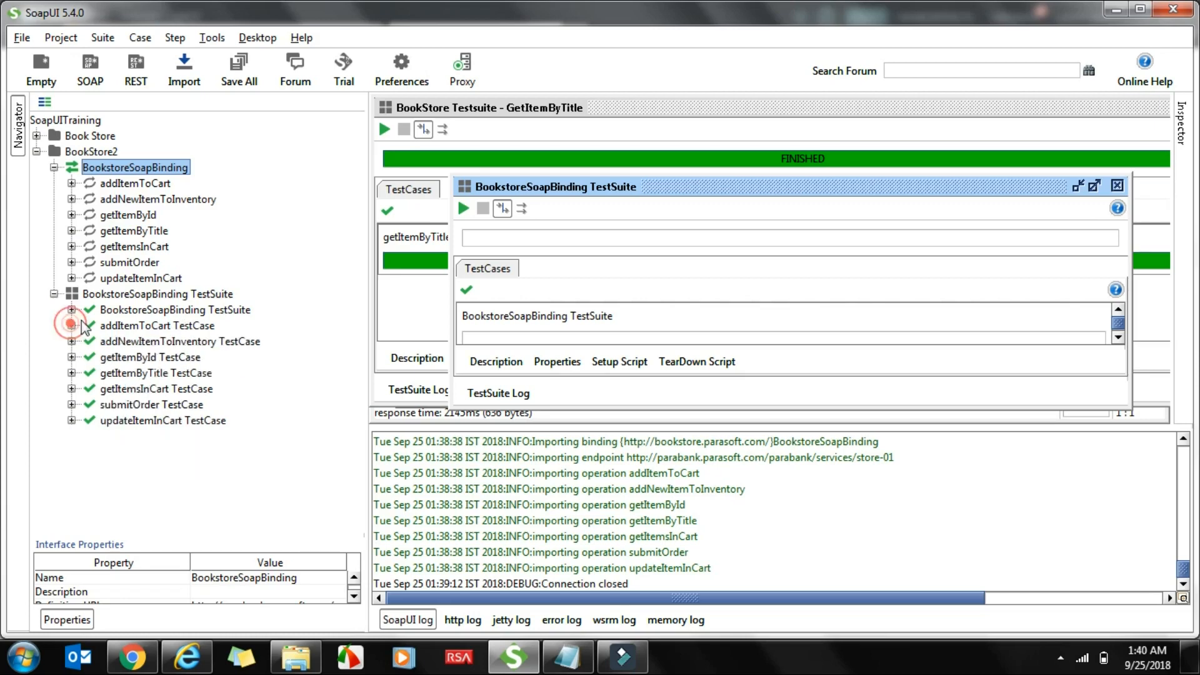
# Select the TestCases from addItemToCart through updateItemInCart and remove the BookStore2 project without saving it
pyautogui.click(127, 326)
pyautogui.keyDown('shift'); pyautogui.click(128, 341); pyautogui.keyUp('shift')
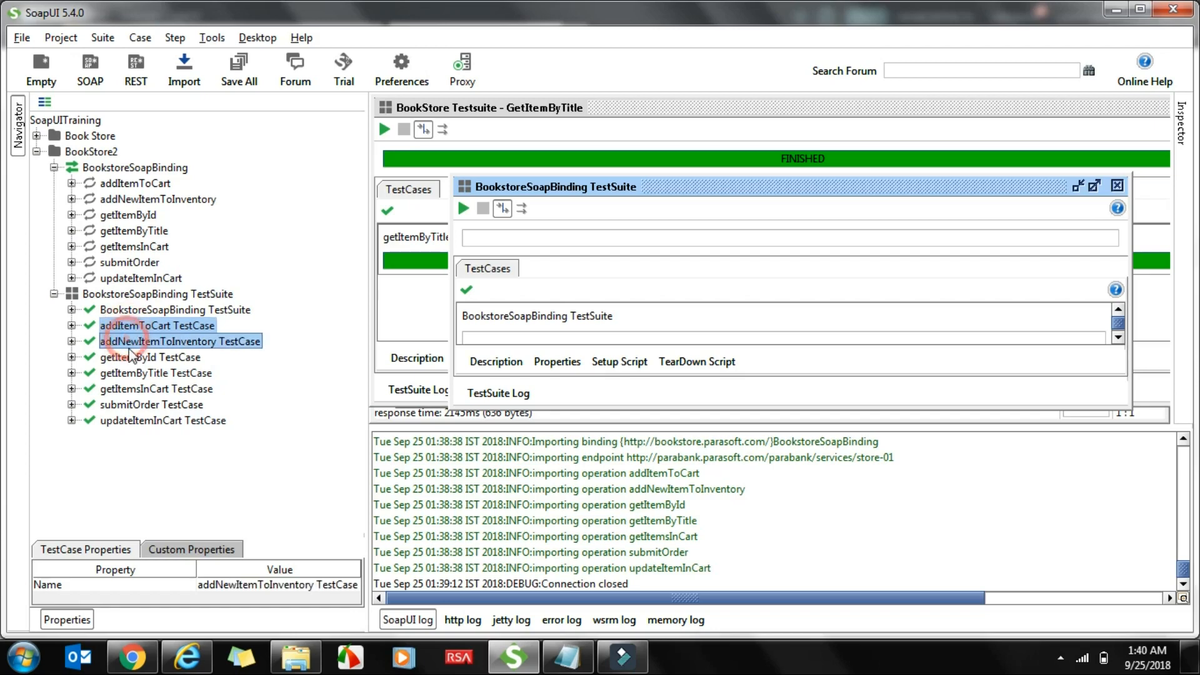
pyautogui.keyDown('shift'); pyautogui.click(129, 357); pyautogui.keyUp('shift')
pyautogui.keyDown('shift'); pyautogui.click(130, 373); pyautogui.keyUp('shift')
pyautogui.keyDown('shift'); pyautogui.click(131, 389); pyautogui.keyUp('shift')
pyautogui.keyDown('shift'); pyautogui.click(131, 405); pyautogui.keyUp('shift')
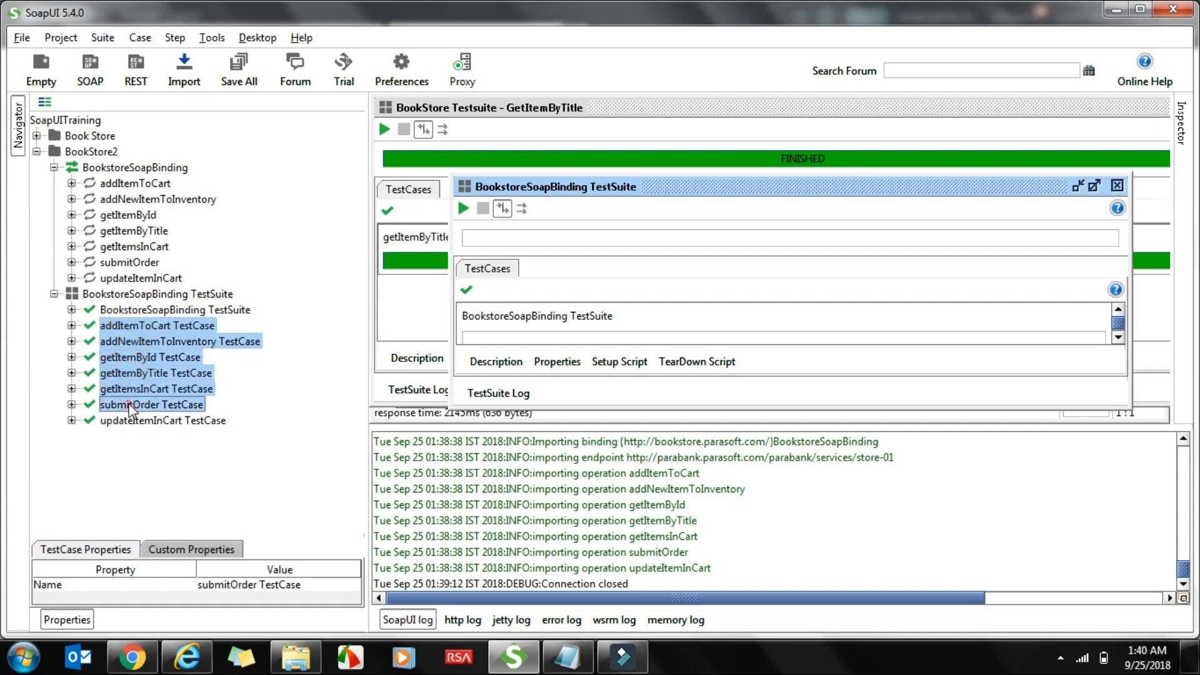
pyautogui.keyDown('shift'); pyautogui.click(127, 420); pyautogui.keyUp('shift')
pyautogui.press('Delete')
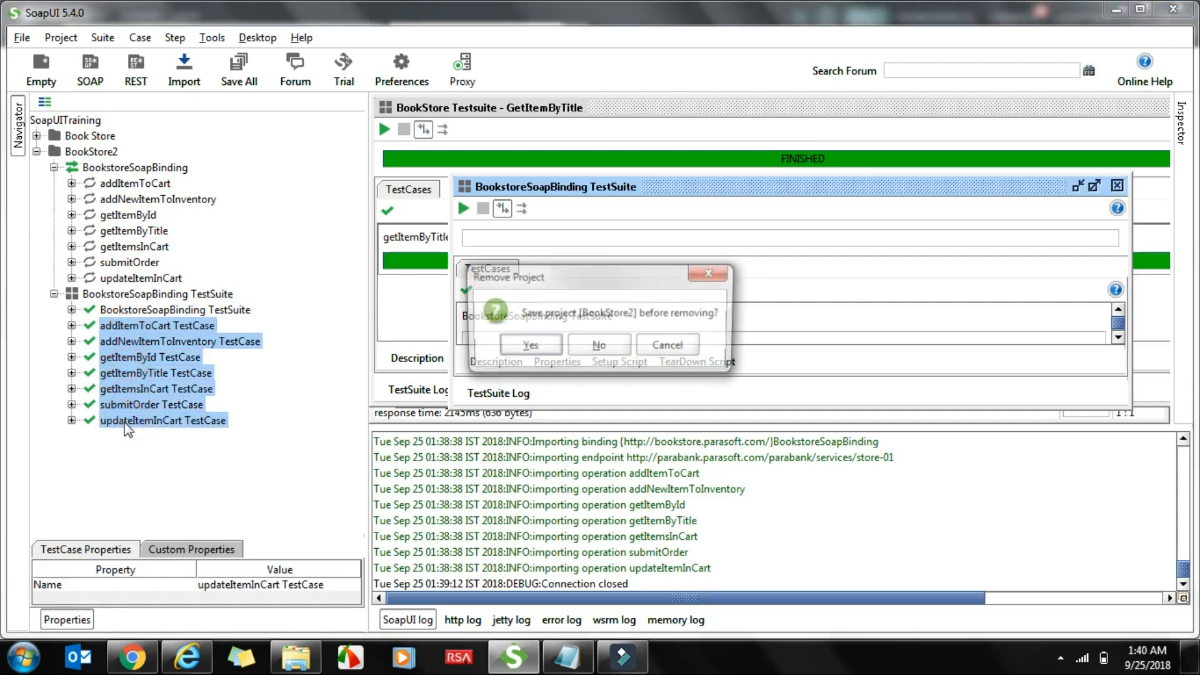
pyautogui.click(591, 352)
# Generate a TestSuite named "BookstoreSoapBinding TestSuite2" from Book Store's BookstoreSoapBinding, with one TestCase for each operation and new empty requests
pyautogui.click(37, 137)
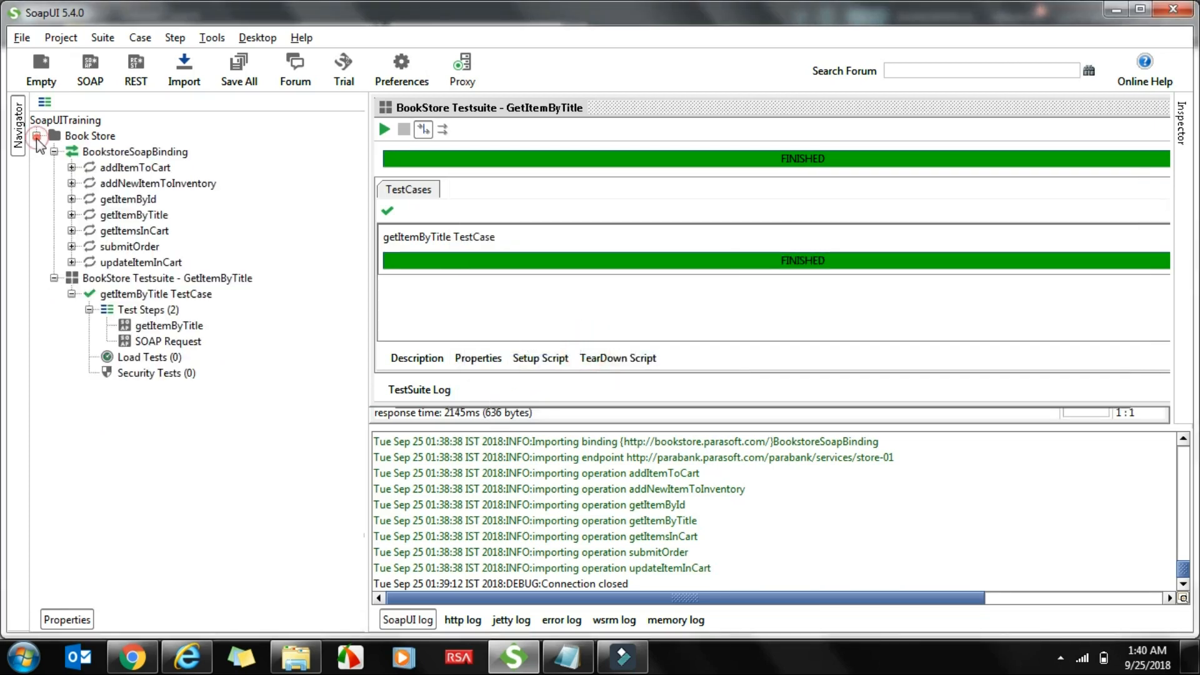
pyautogui.click(55, 279)
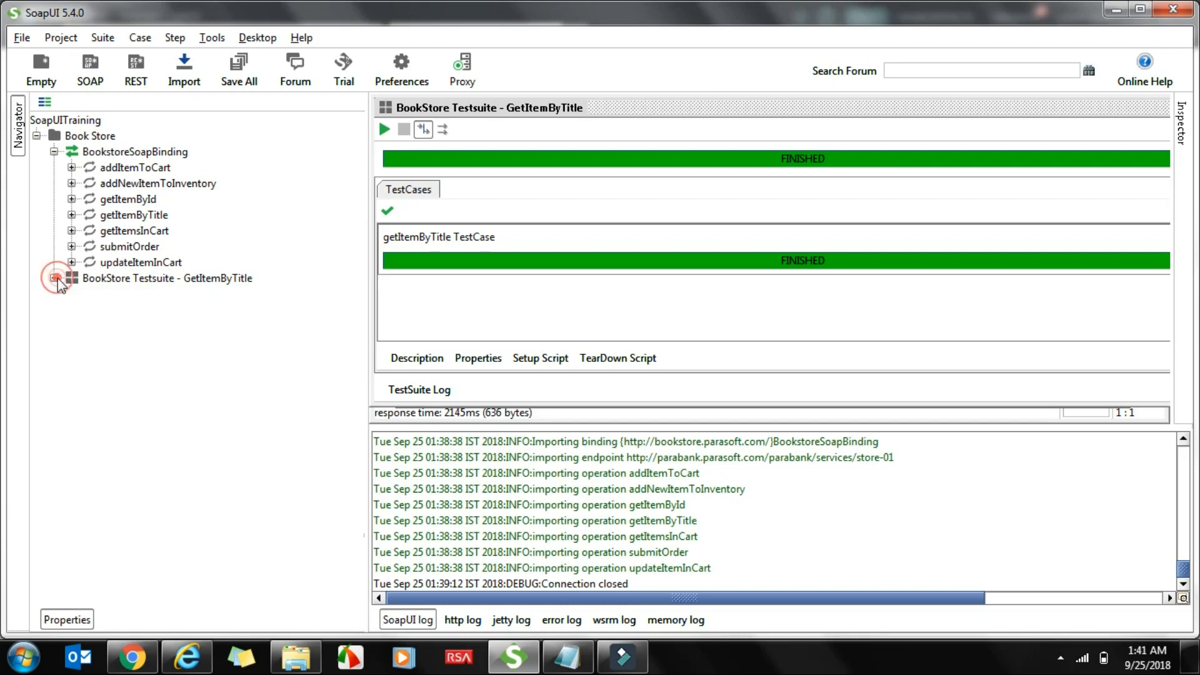
pyautogui.click(89, 156)
pyautogui.rightClick(89, 156)
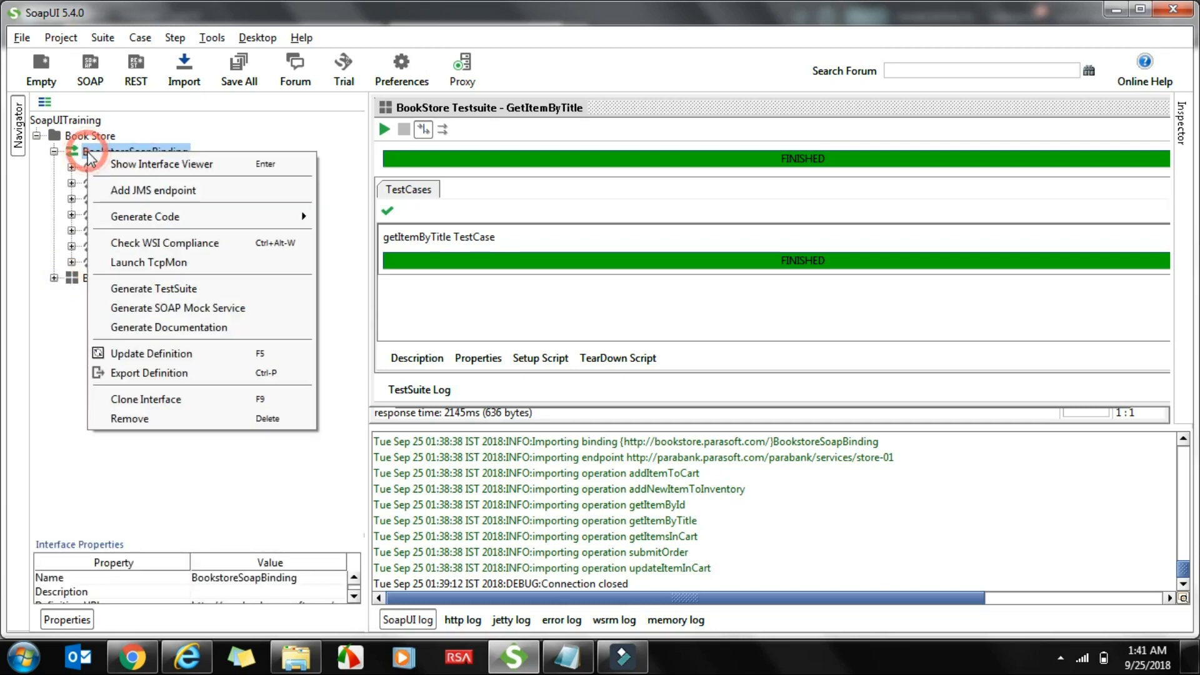
pyautogui.click(158, 290)
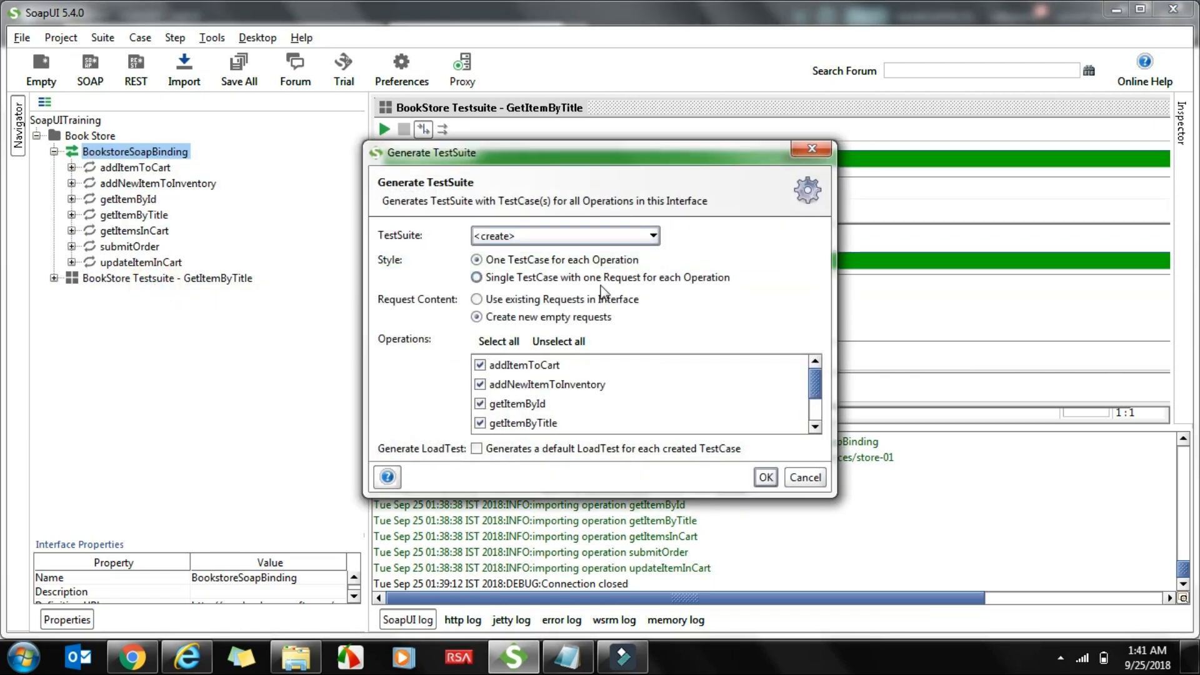
pyautogui.click(518, 279)
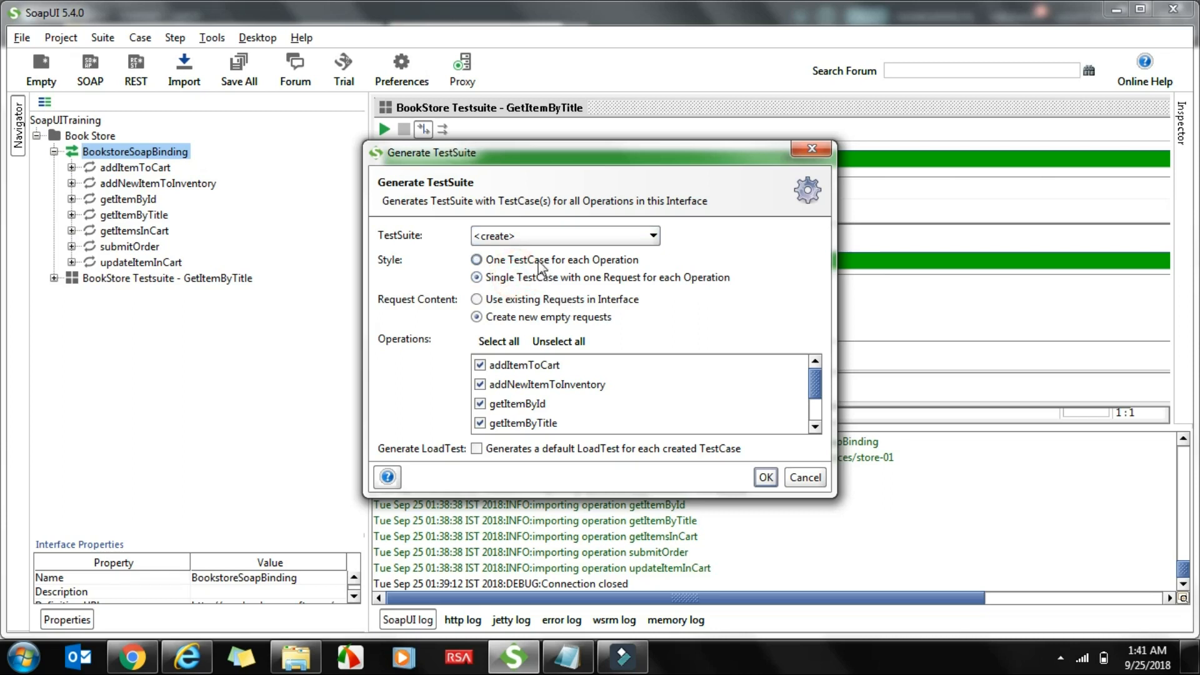
pyautogui.click(538, 264)
pyautogui.click(765, 477)
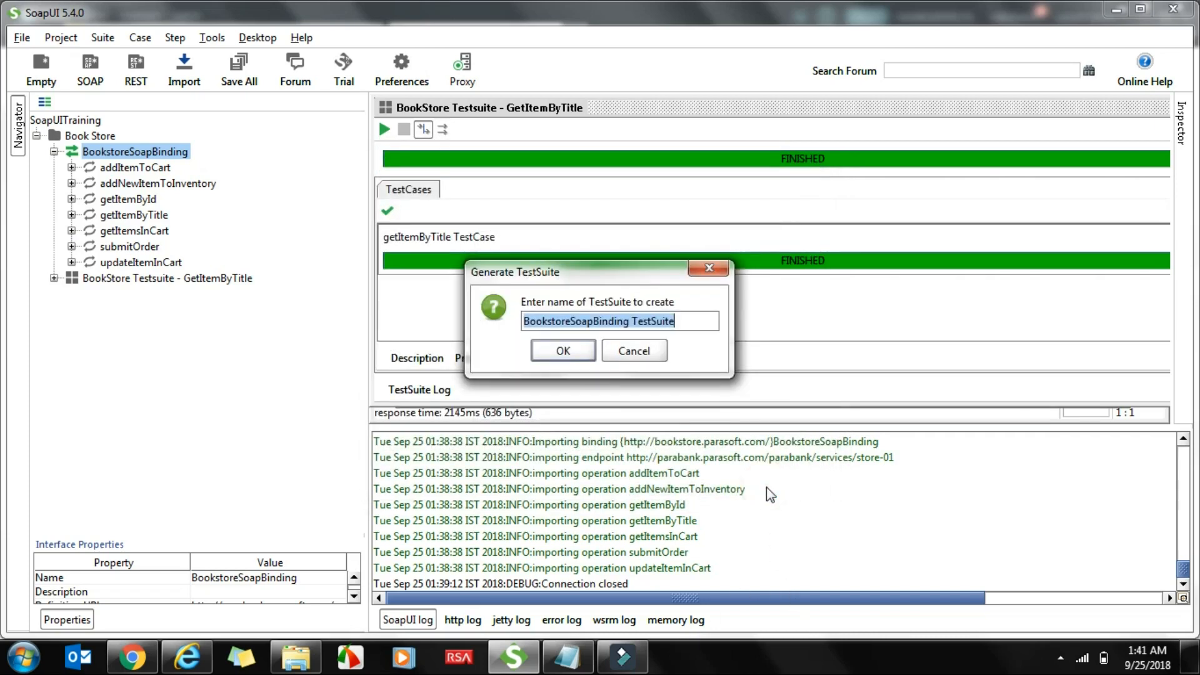
pyautogui.click(682, 322)
pyautogui.write('2')
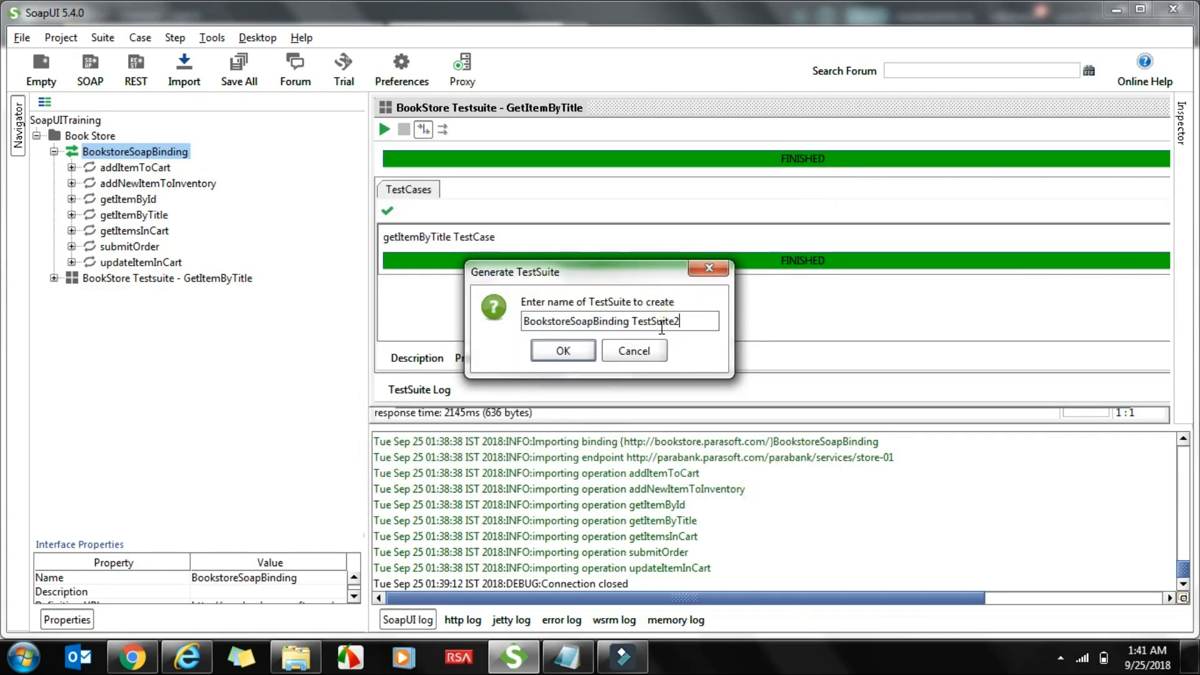
pyautogui.click(564, 352)
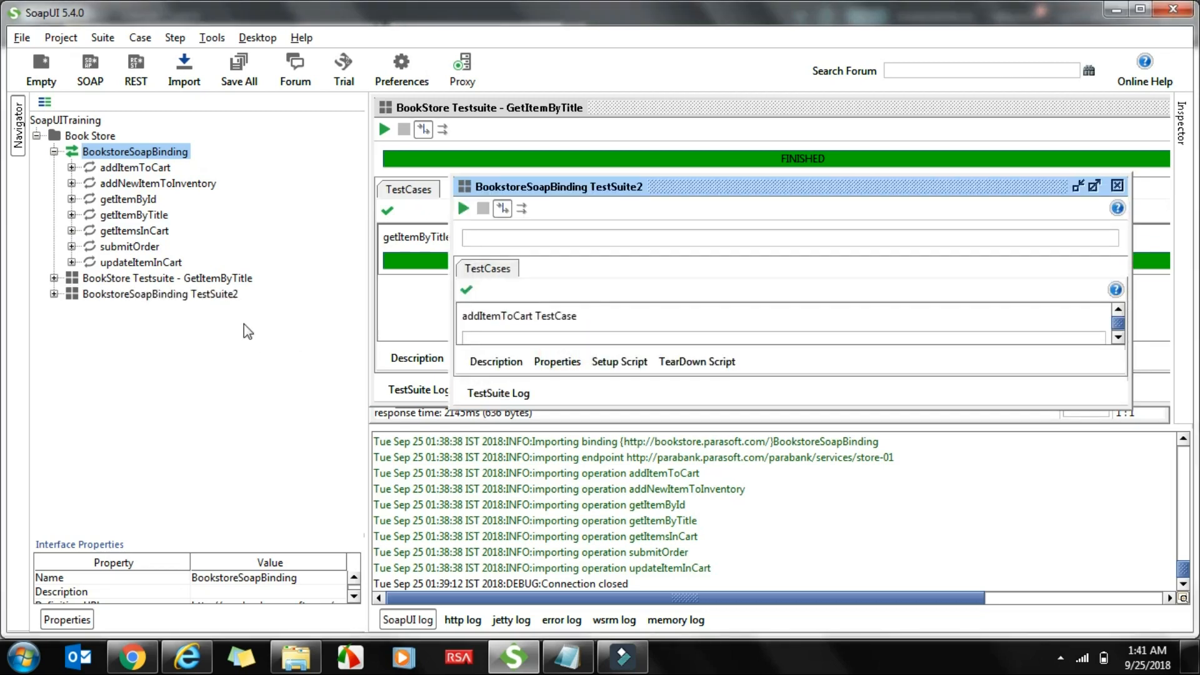
# Examine the TestCases in BookstoreSoapBinding TestSuite2, including the contents of addItemToCart TestCase, and collapse the suite again
pyautogui.click(54, 295)
pyautogui.click(72, 310)
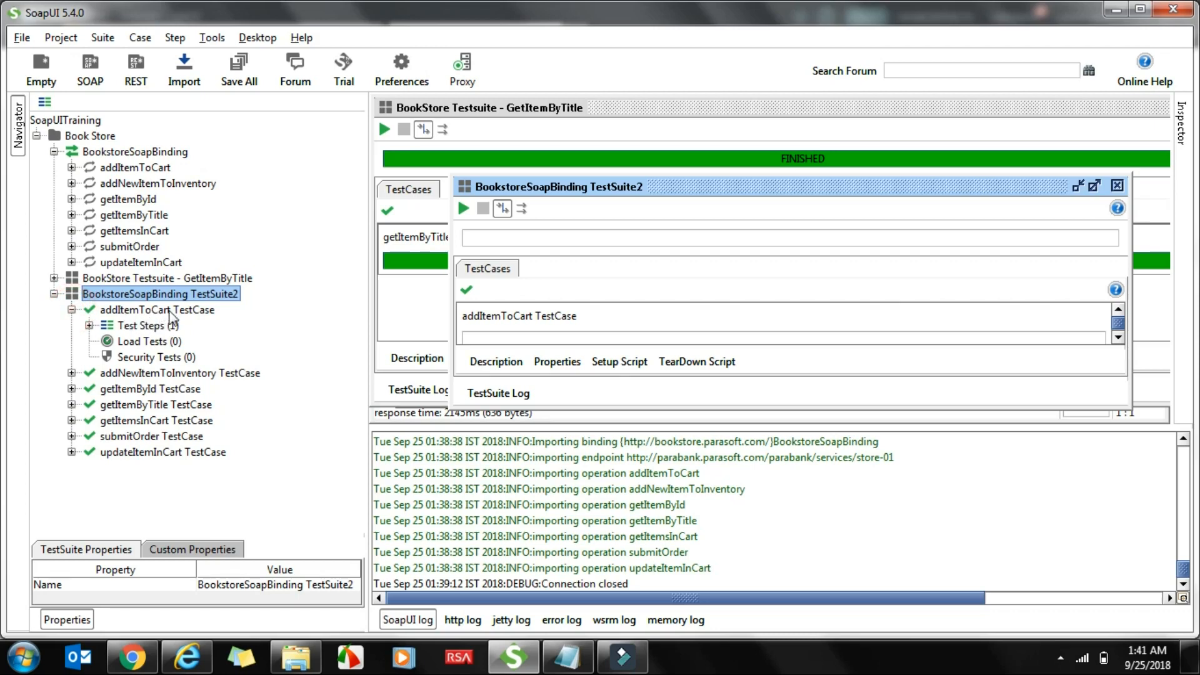
pyautogui.click(72, 310)
pyautogui.click(54, 294)
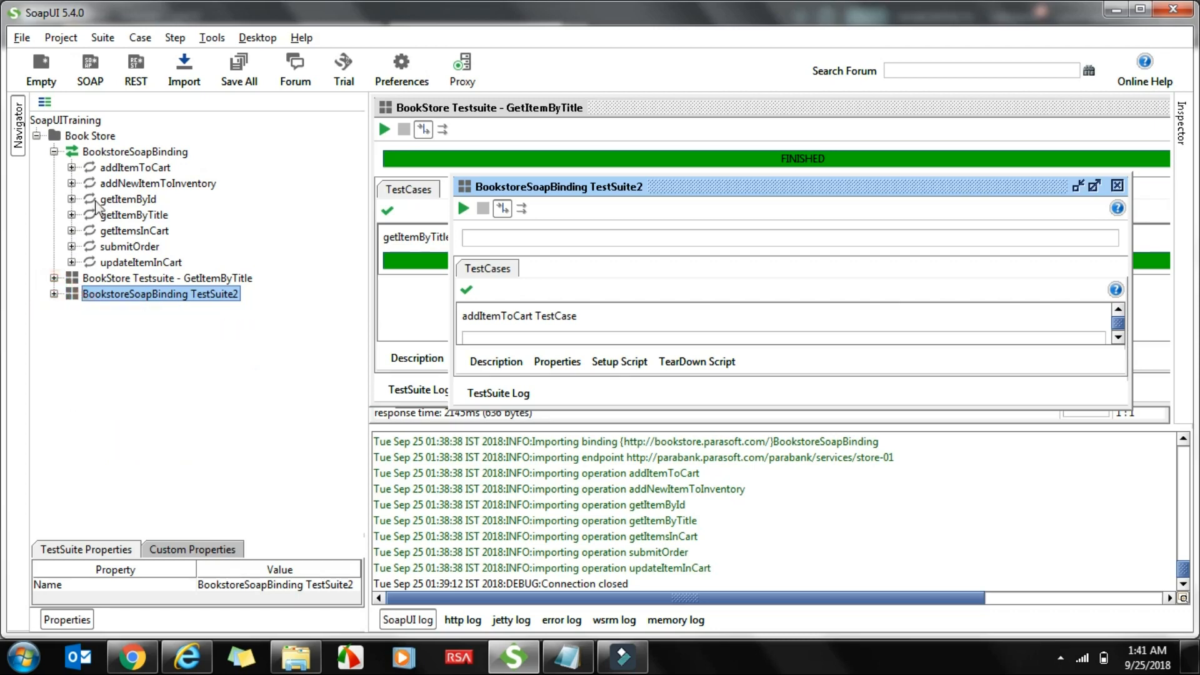
# Generate a TestSuite named "BookstoreSoapBinding TestSuite 3" from BookstoreSoapBinding, using a single TestCase with one request for each operation and new empty requests
pyautogui.rightClick(92, 152)
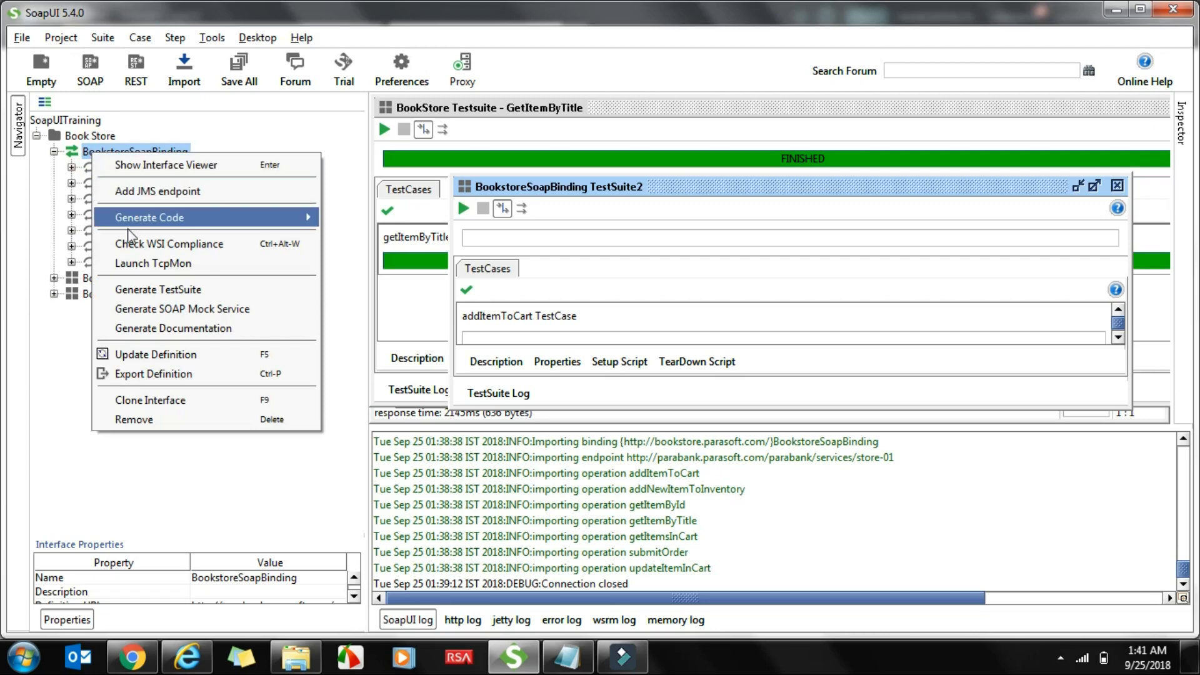
pyautogui.click(145, 289)
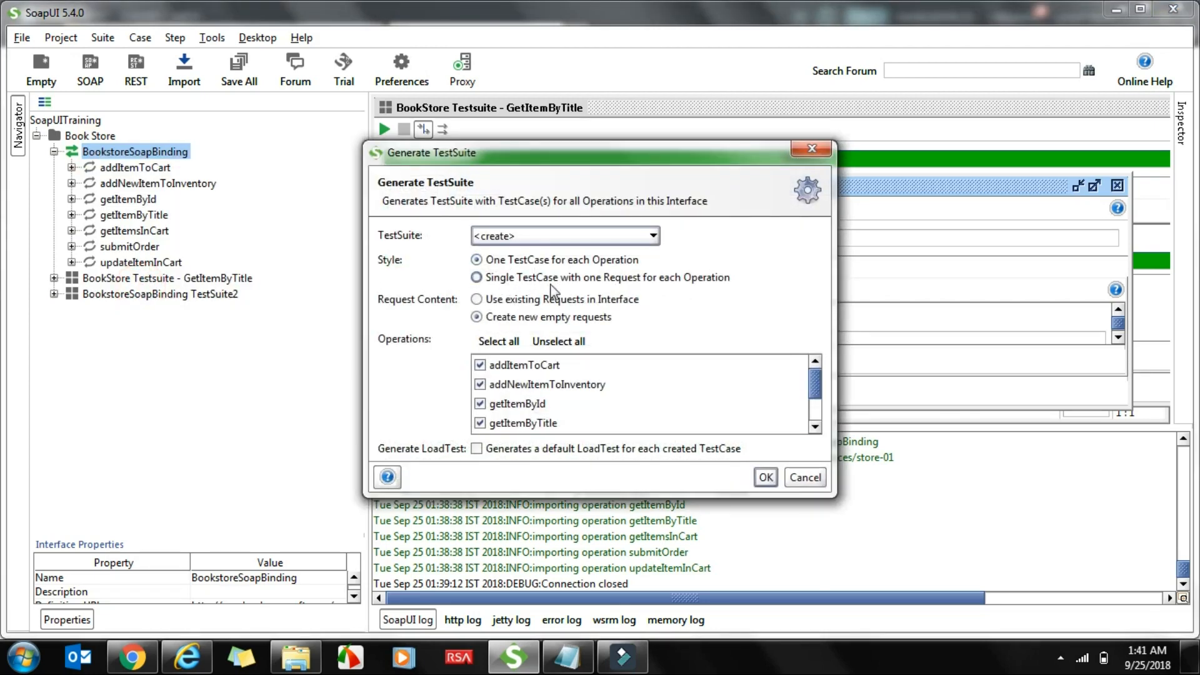
pyautogui.click(627, 281)
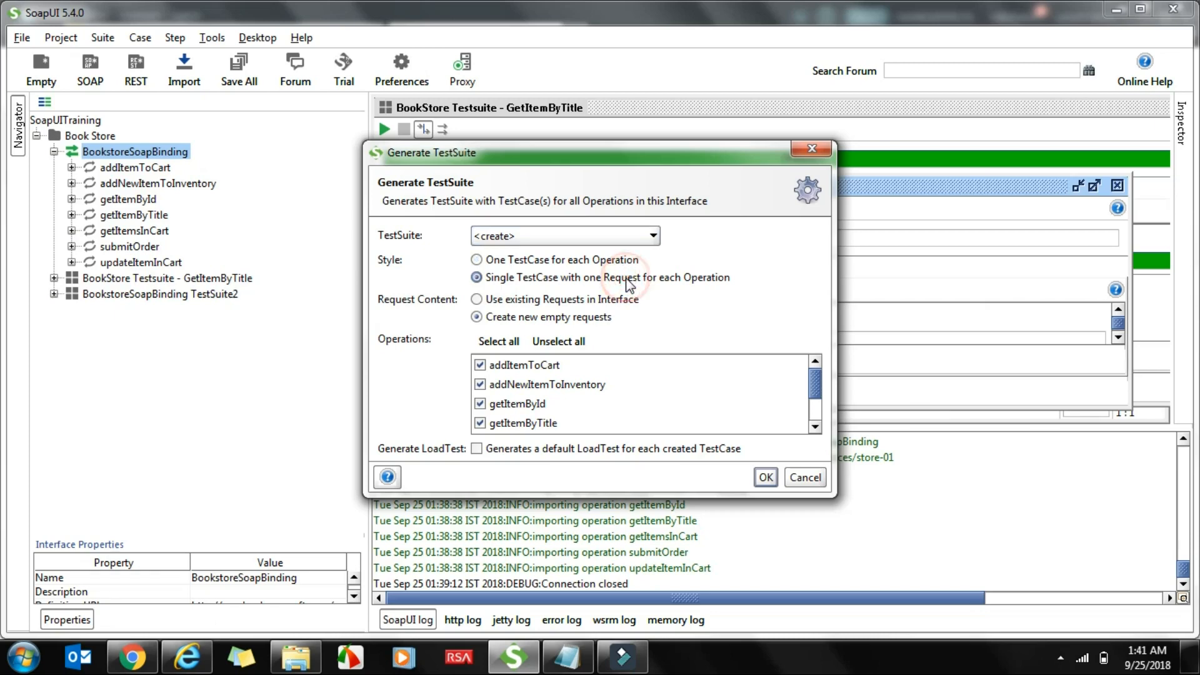
pyautogui.click(765, 479)
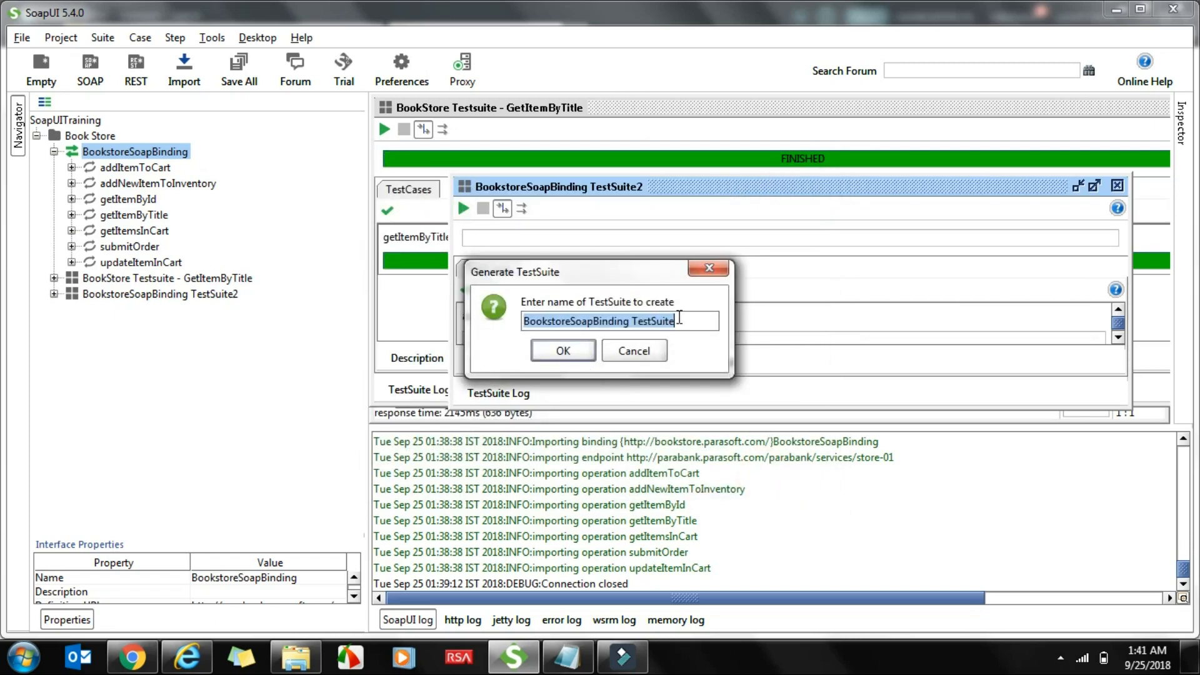
pyautogui.click(679, 323)
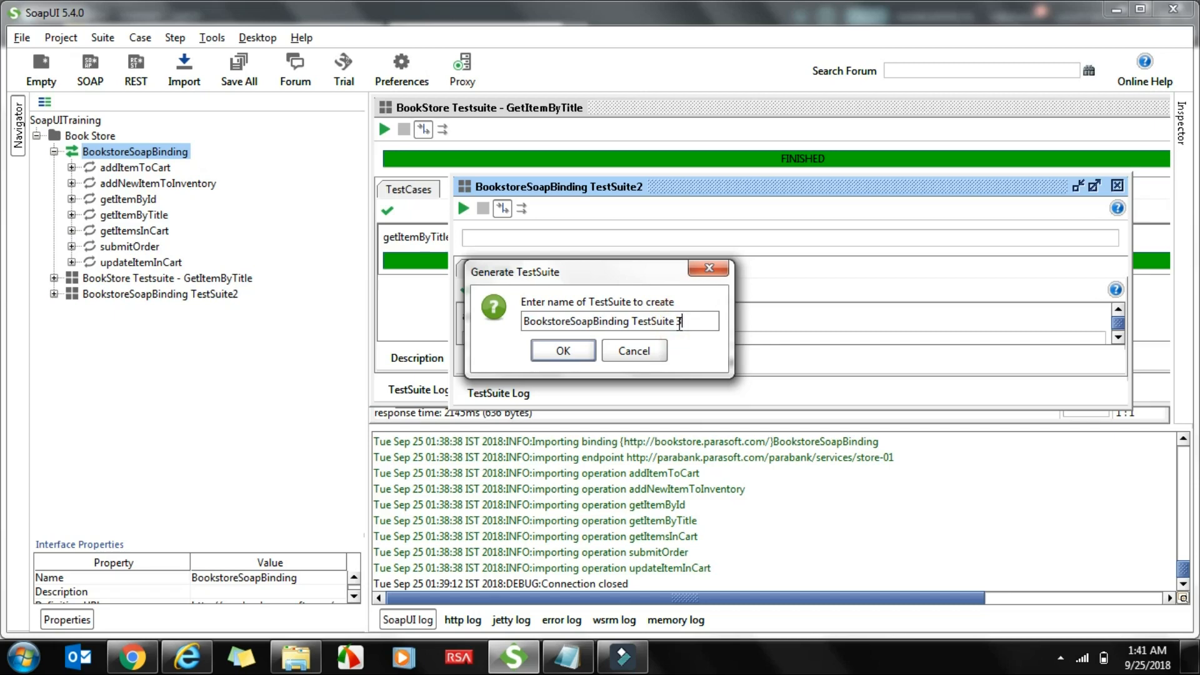
pyautogui.click(562, 350)
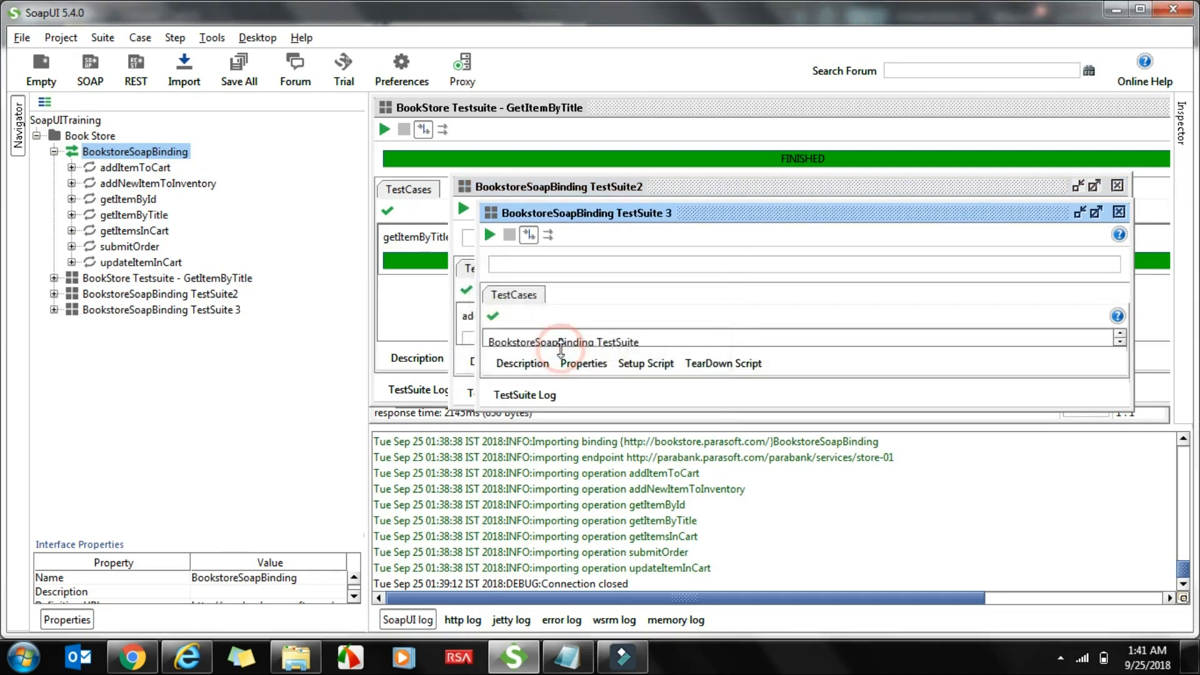
# Compare the test steps in TestSuite 3's single TestCase with those of addItemToCart TestCase in TestSuite2, and collapse both suites
pyautogui.click(55, 310)
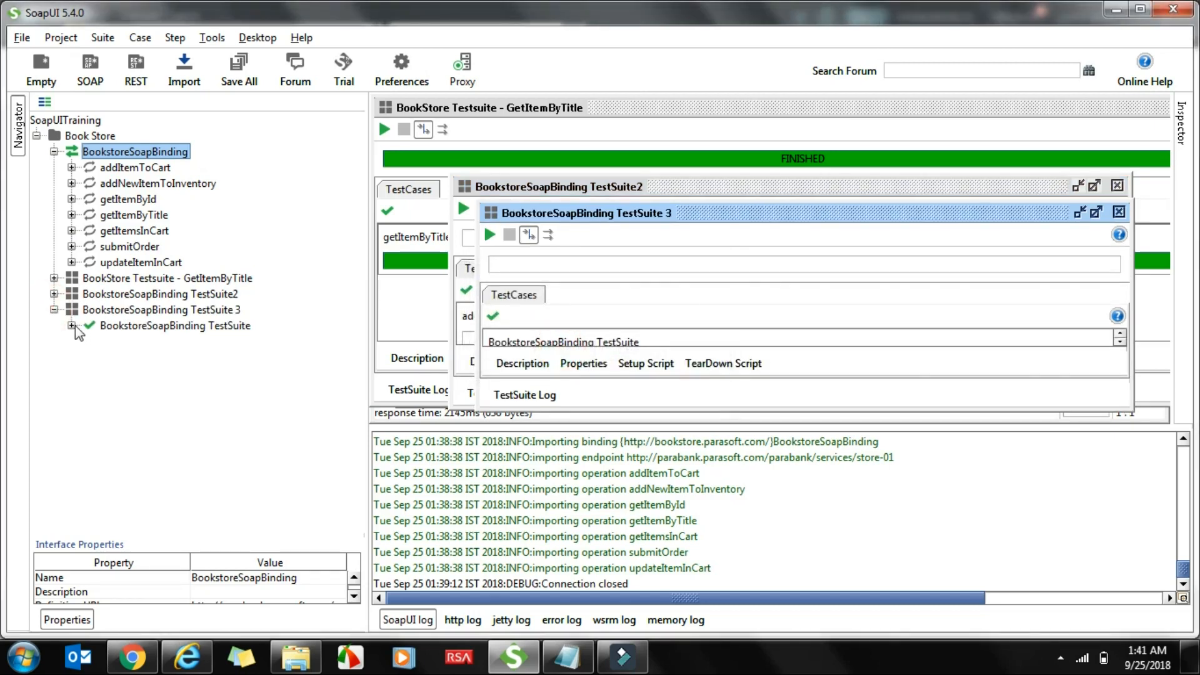
pyautogui.click(71, 325)
pyautogui.click(89, 341)
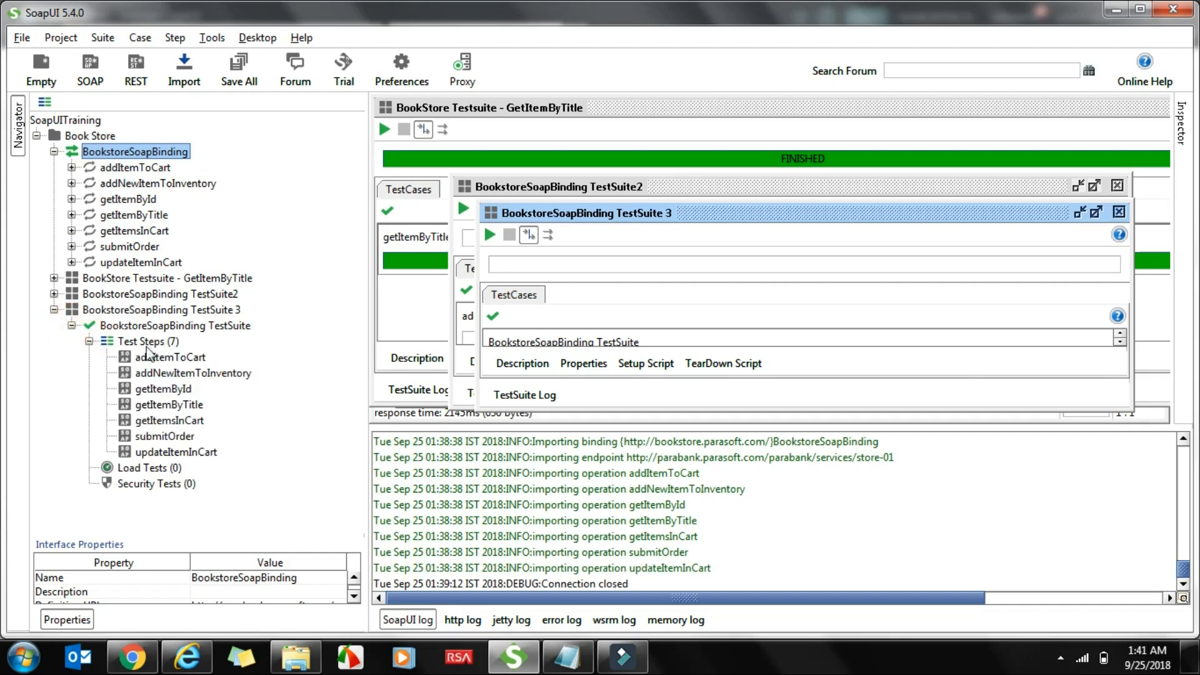
pyautogui.click(55, 294)
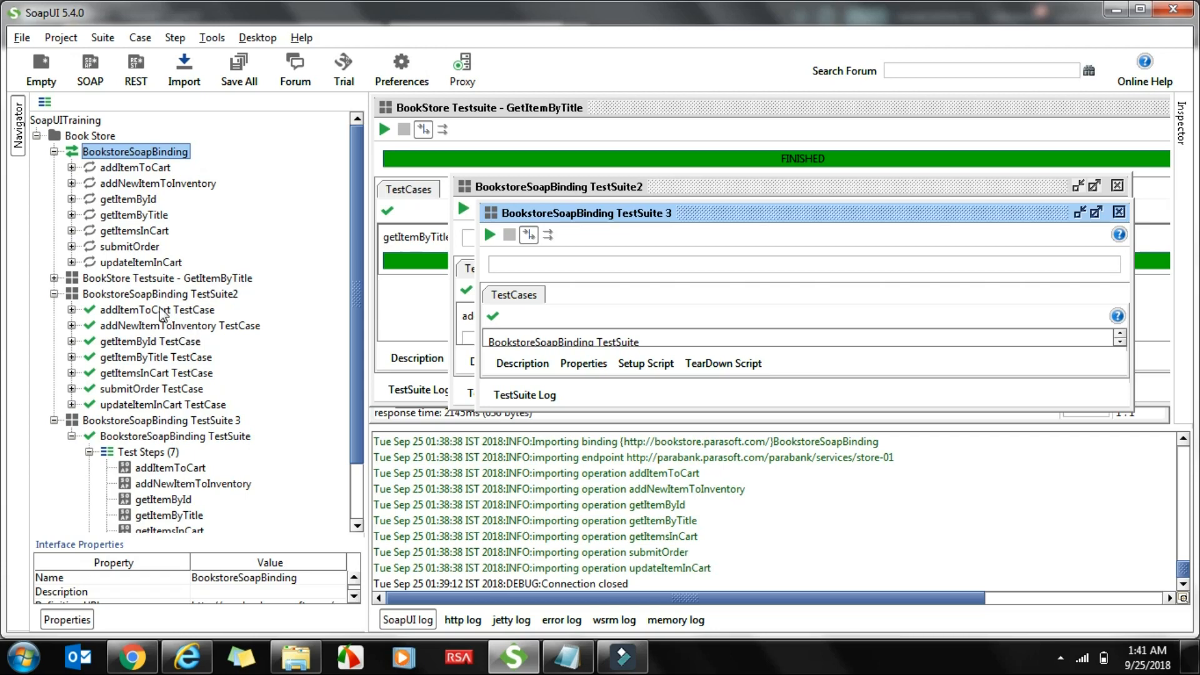
pyautogui.click(72, 309)
pyautogui.click(89, 325)
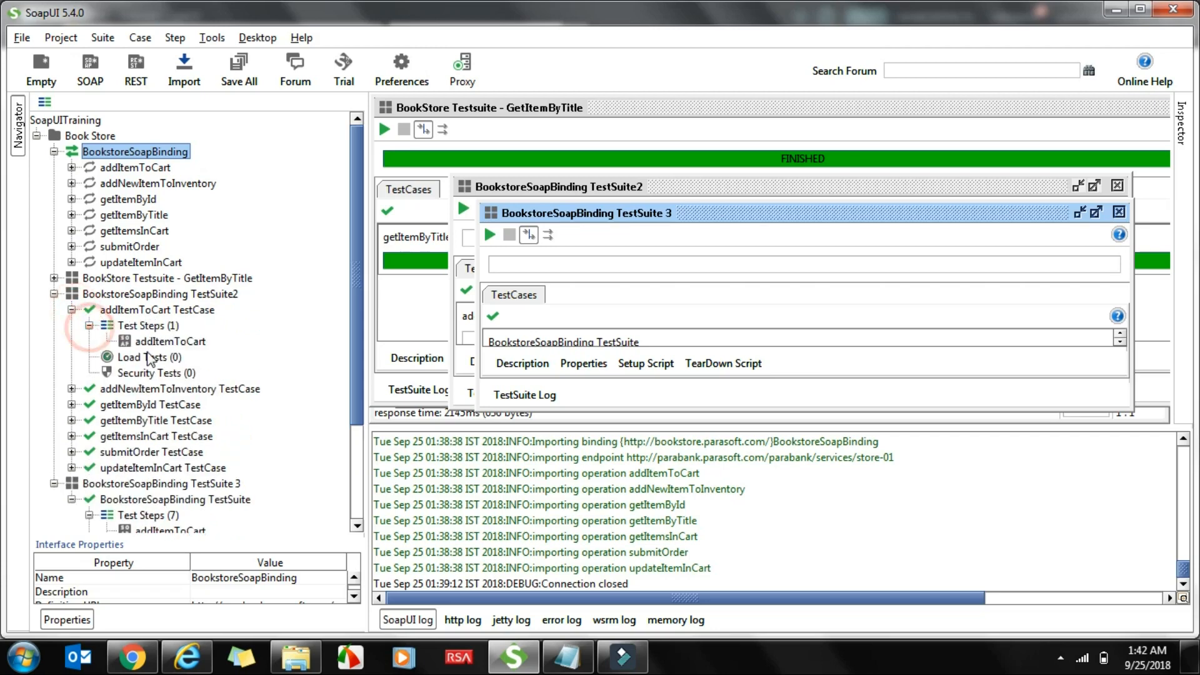
pyautogui.click(131, 341)
pyautogui.click(72, 309)
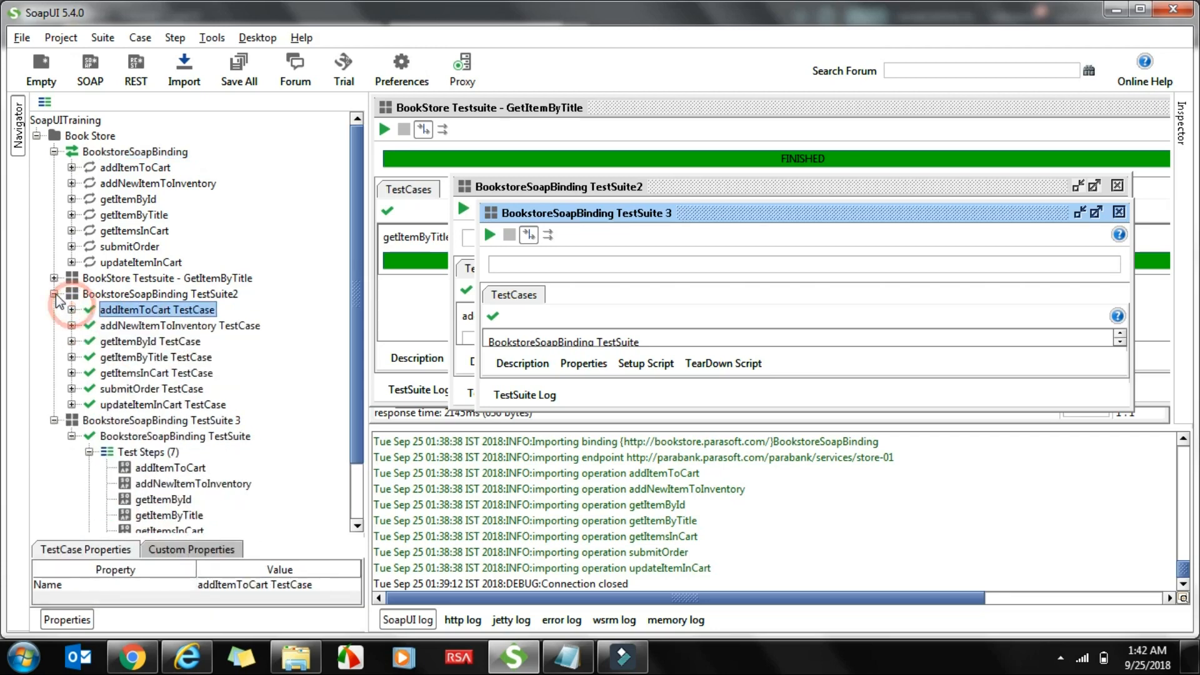
pyautogui.click(55, 293)
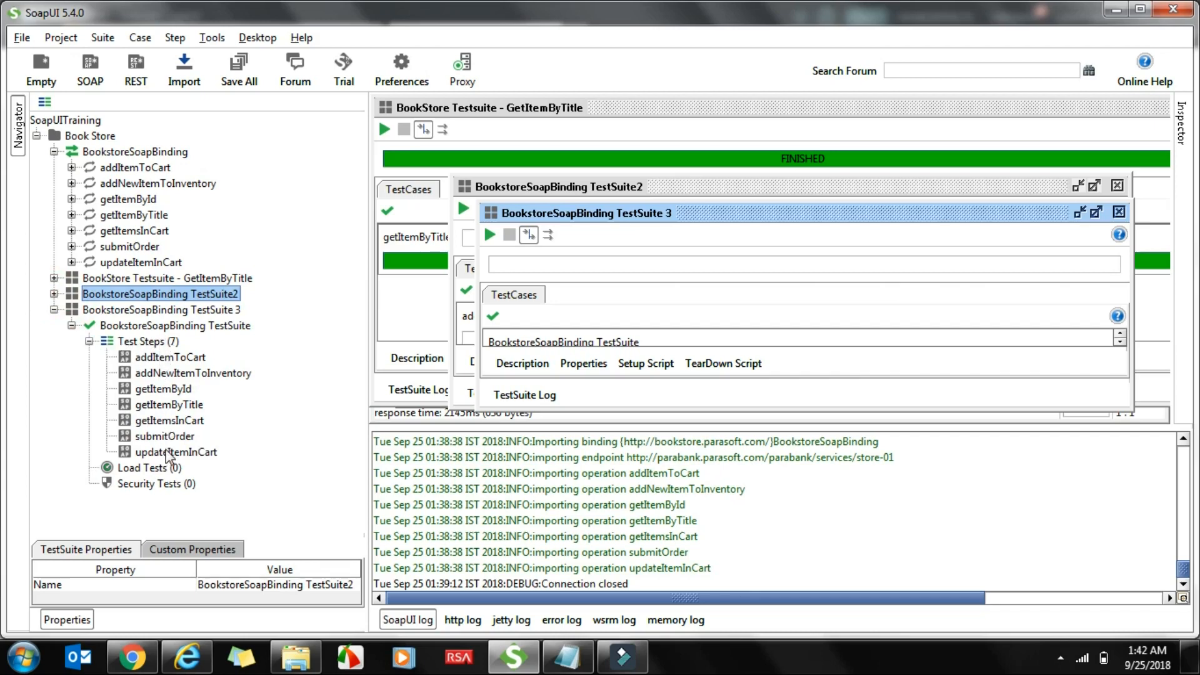
pyautogui.click(155, 359)
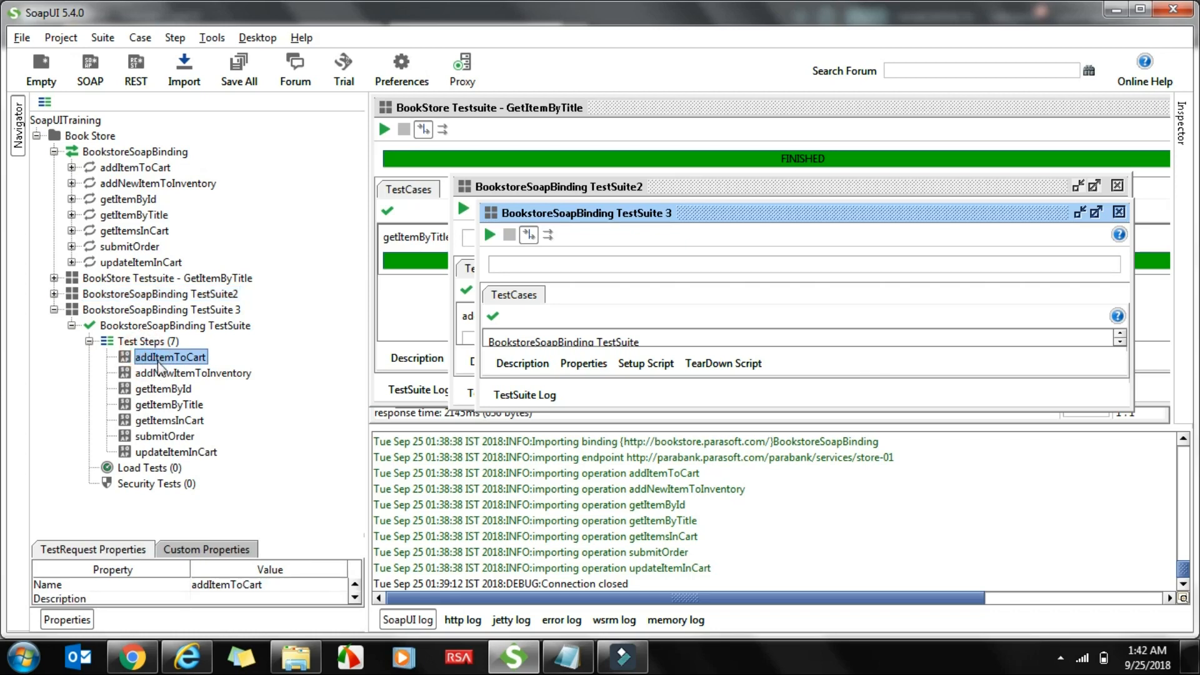
pyautogui.click(71, 325)
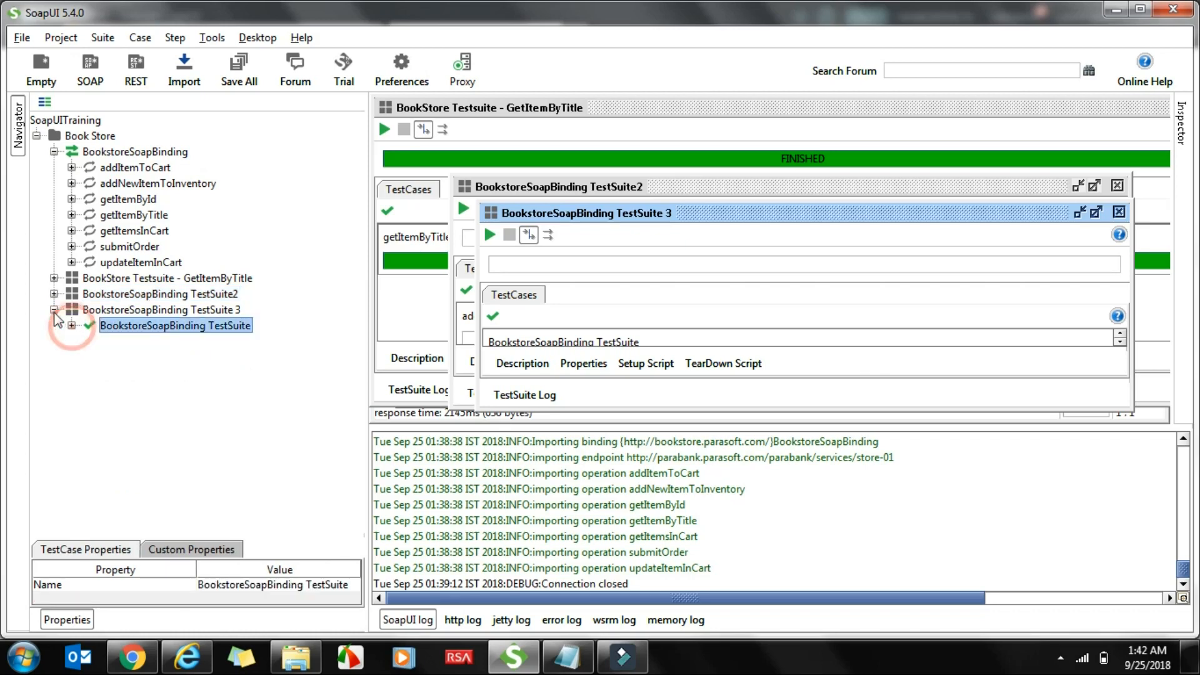
pyautogui.click(54, 309)
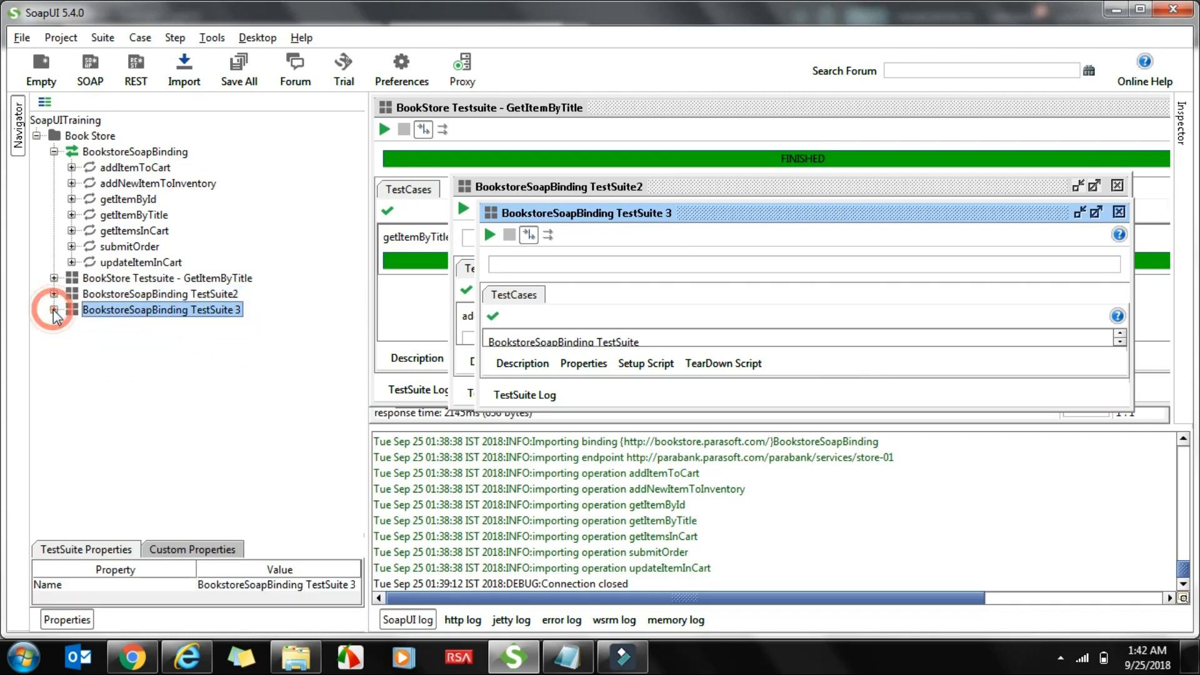
# Open Request 1 of the getItemByTitle operation in a maximized window and set its titleKeyword to Linux
pyautogui.click(71, 215)
pyautogui.click(131, 232)
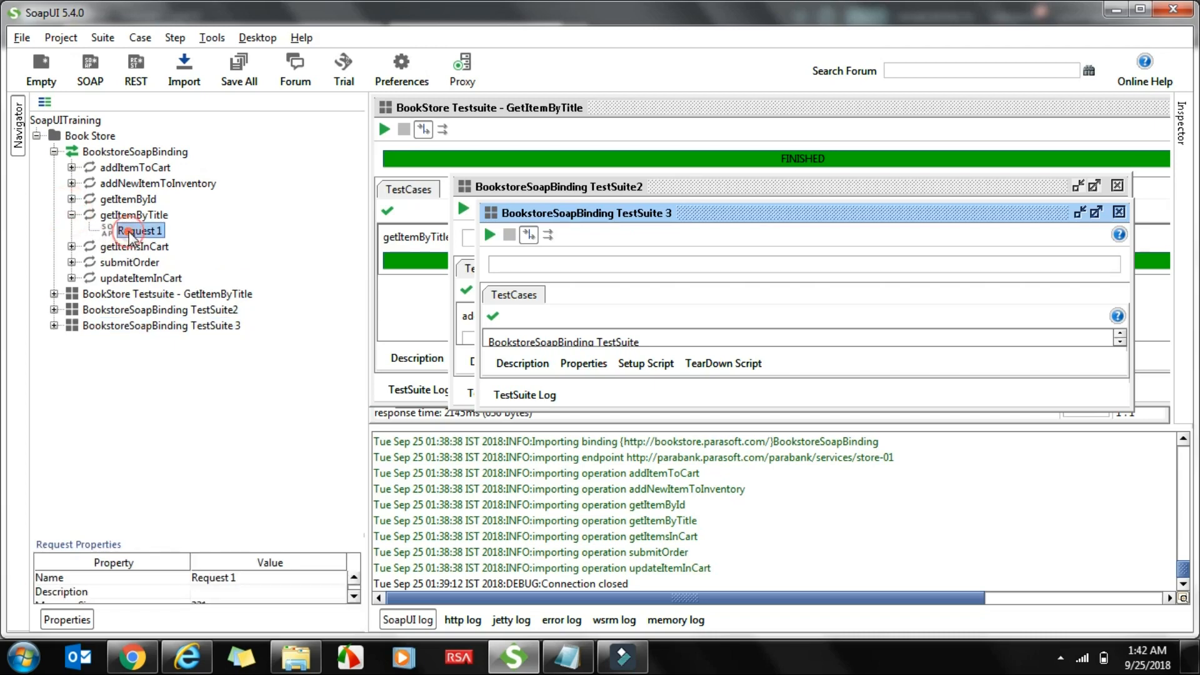
pyautogui.doubleClick(131, 232)
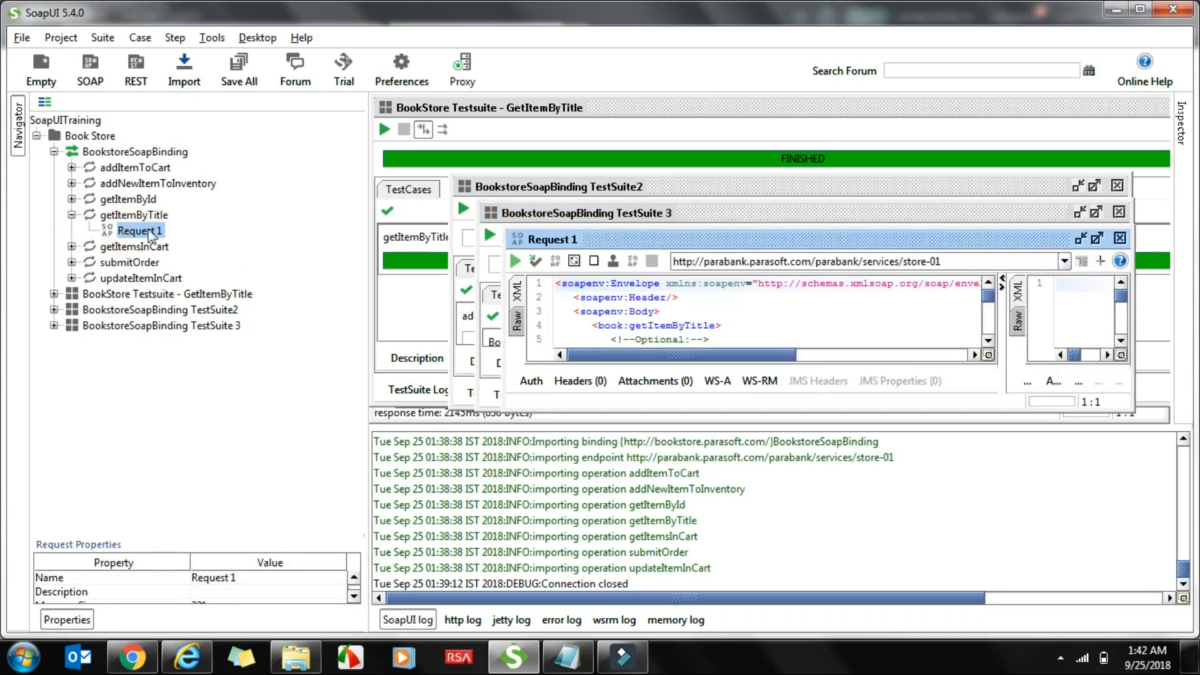
pyautogui.click(1096, 238)
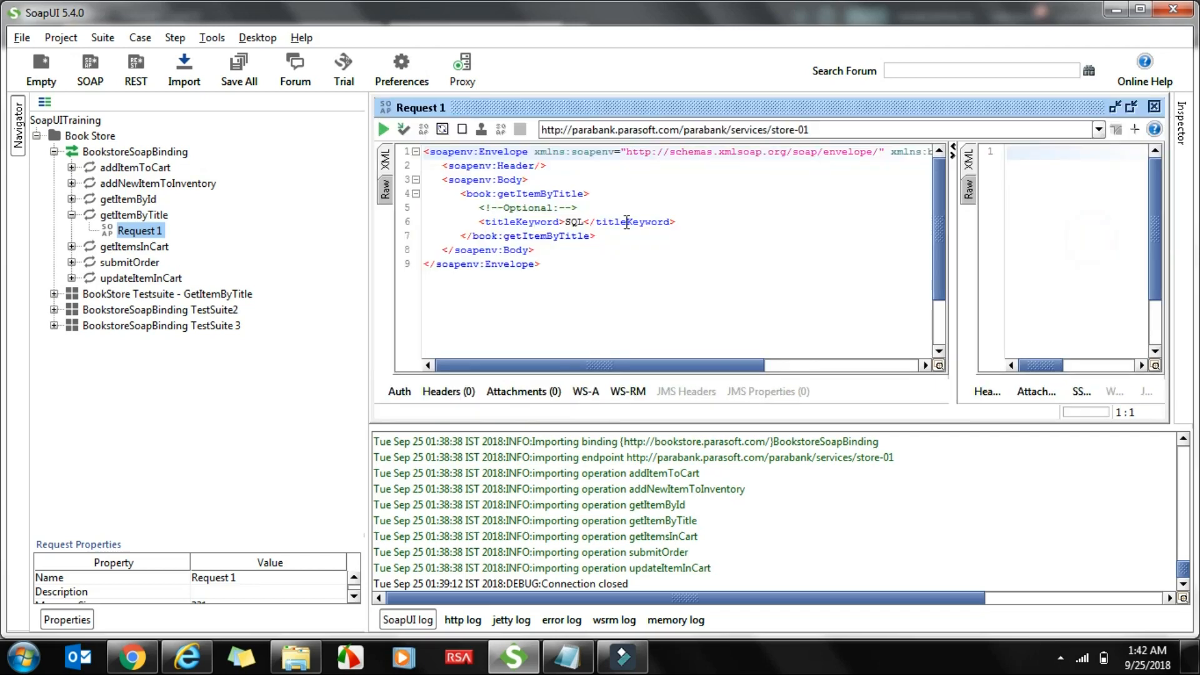
pyautogui.moveTo(564, 222); pyautogui.dragTo(584, 222)
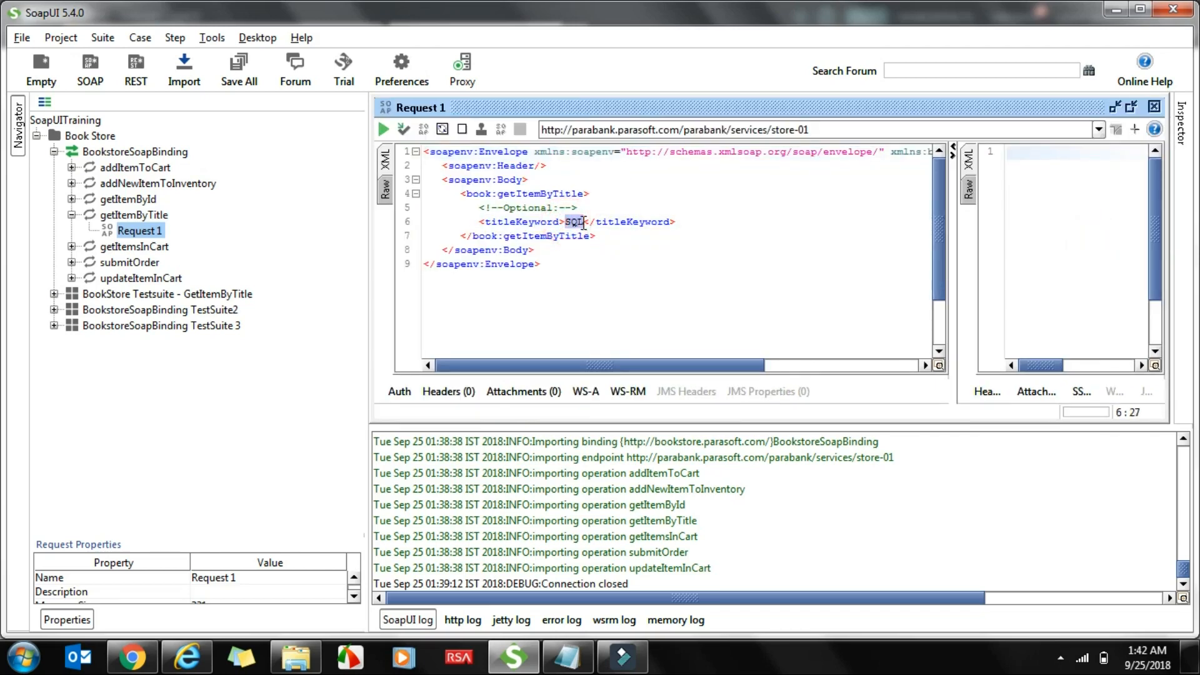
pyautogui.write('Linu')
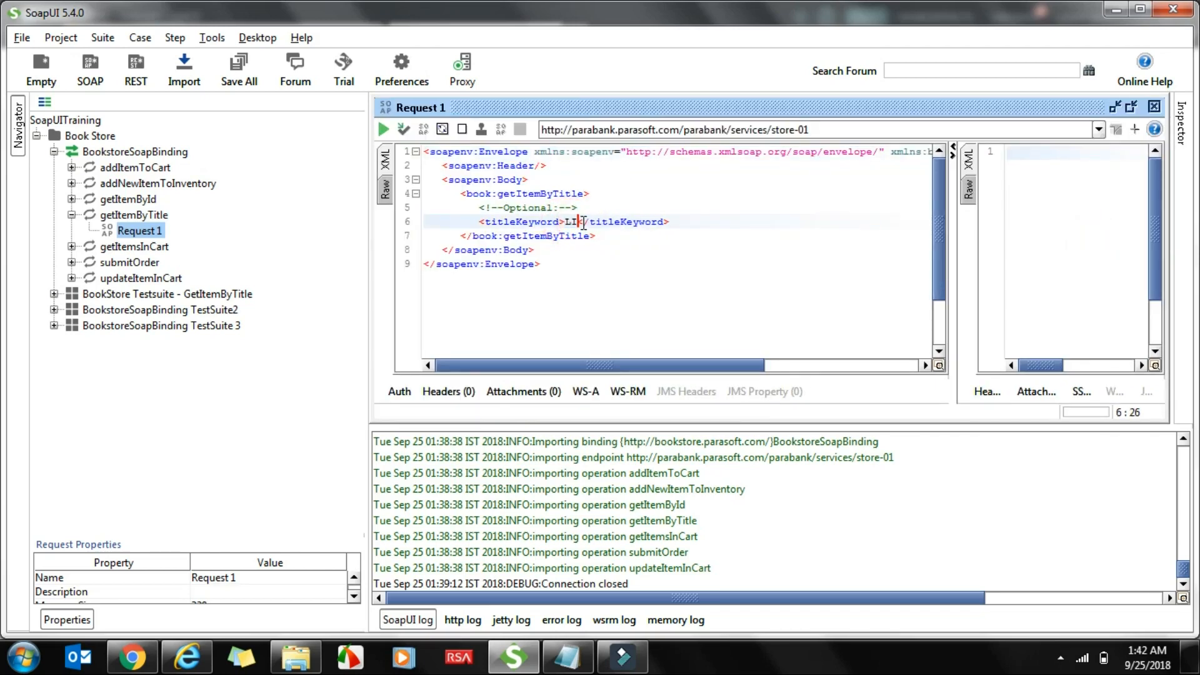
pyautogui.write('x')
# Submit the getItemByTitle request and examine the book details in the response
pyautogui.click(383, 129)
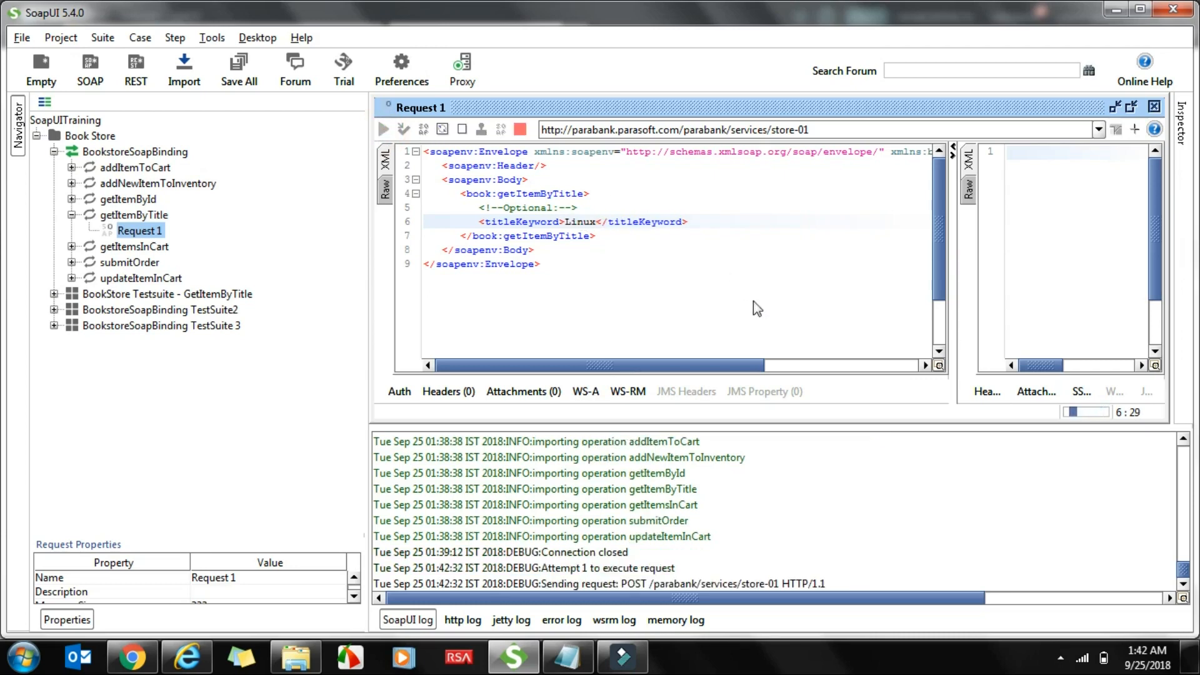
pyautogui.click(794, 207)
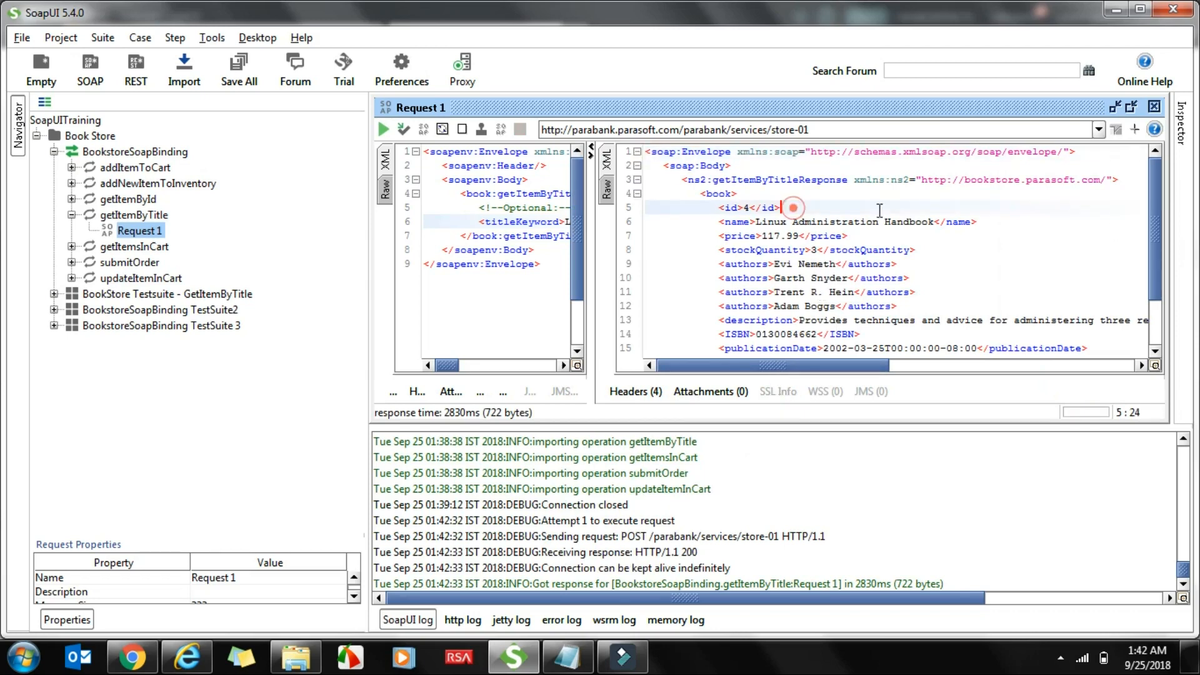
pyautogui.moveTo(1156, 254)
pyautogui.mouseDown()
pyautogui.moveTo(1153, 317)
pyautogui.moveTo(1155, 262)
pyautogui.mouseUp()
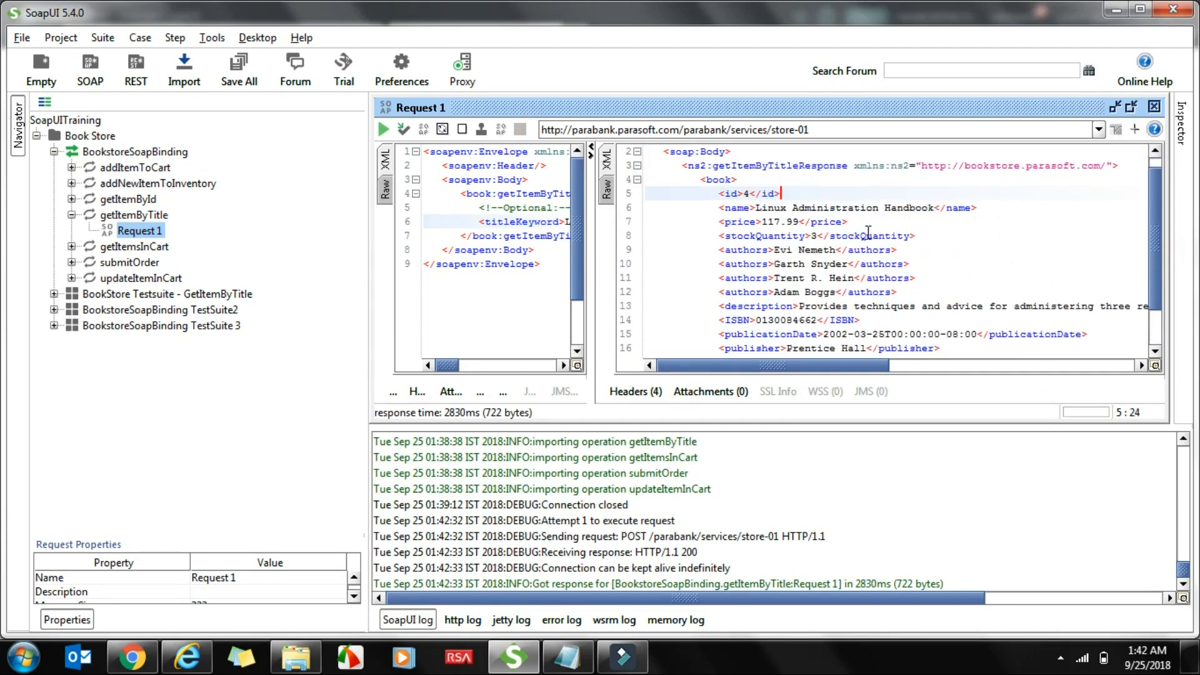
pyautogui.click(520, 307)
# Generate "BookstoreSoapBinding TestSuite 4" from BookstoreSoapBinding for getItemByTitle only, with one TestCase for each operation and existing requests in the interface
pyautogui.click(85, 154)
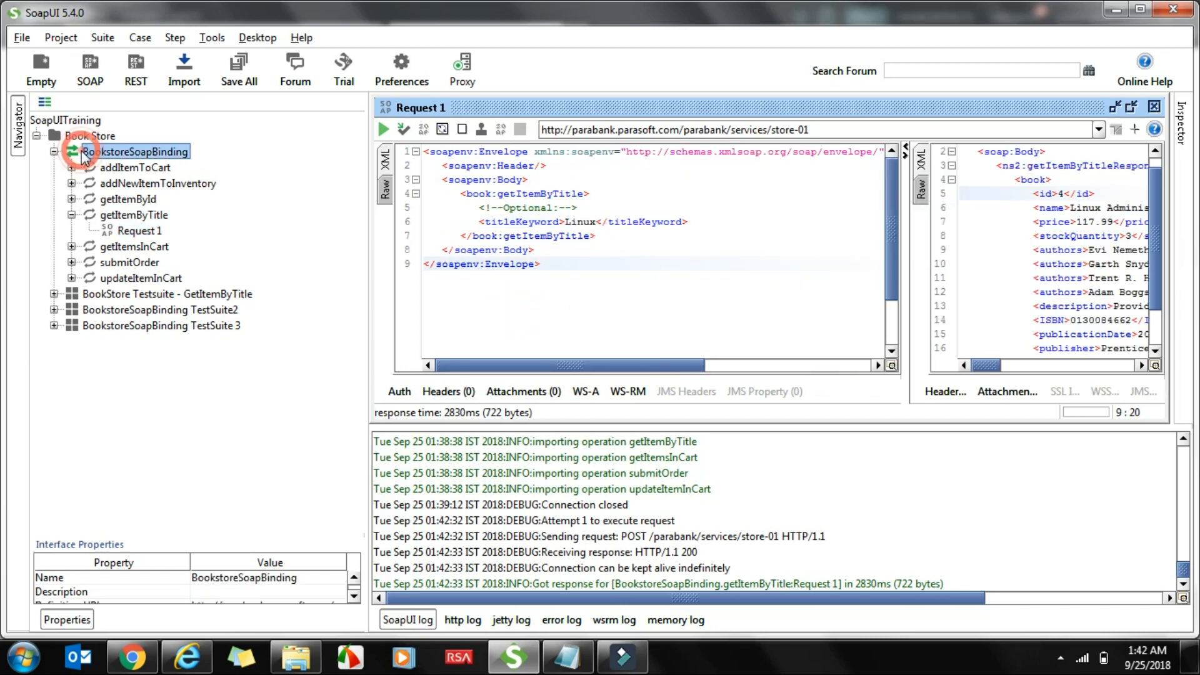
pyautogui.rightClick(82, 151)
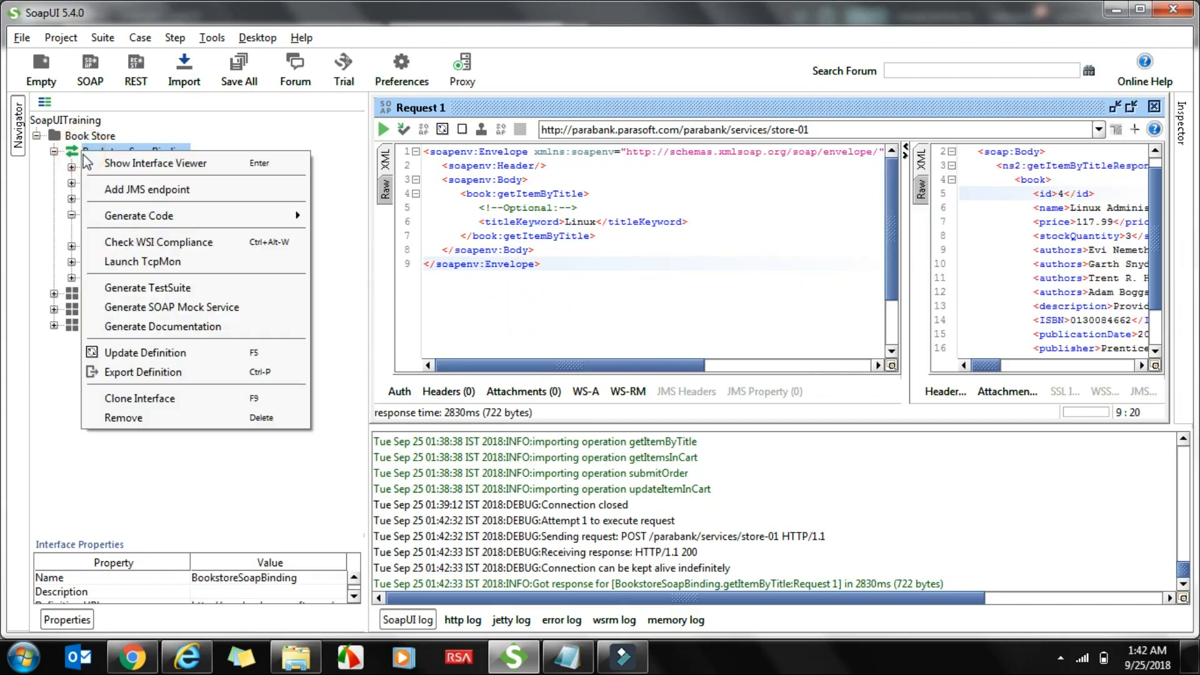
pyautogui.click(155, 290)
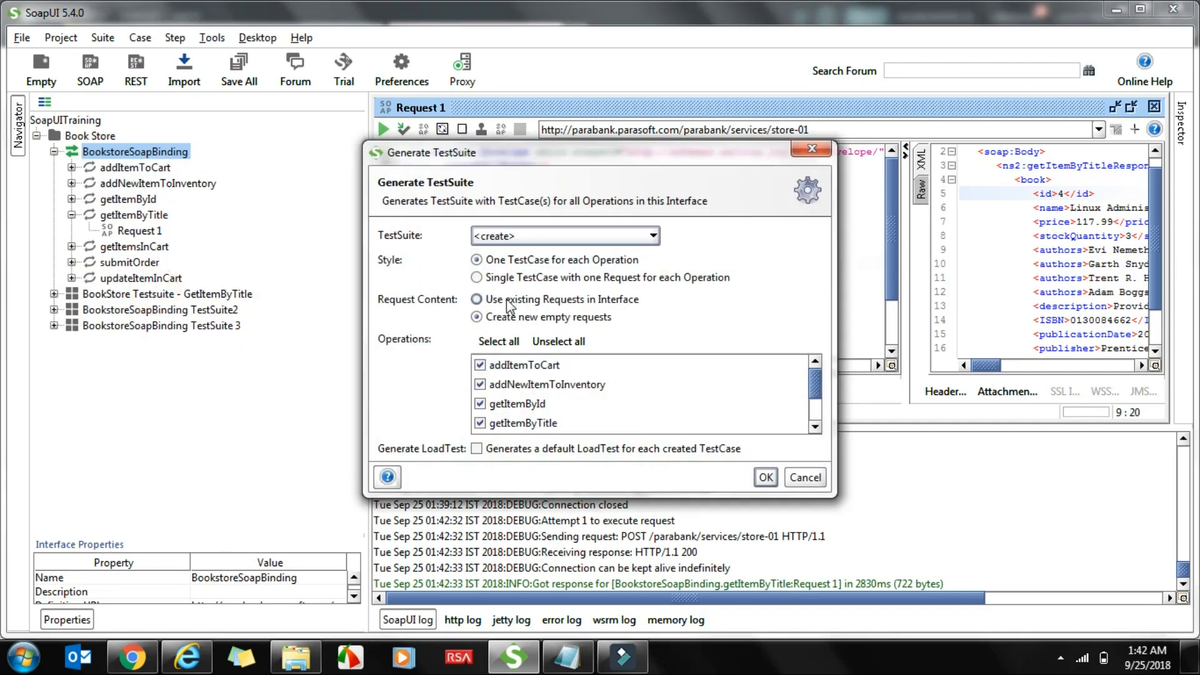
pyautogui.click(597, 300)
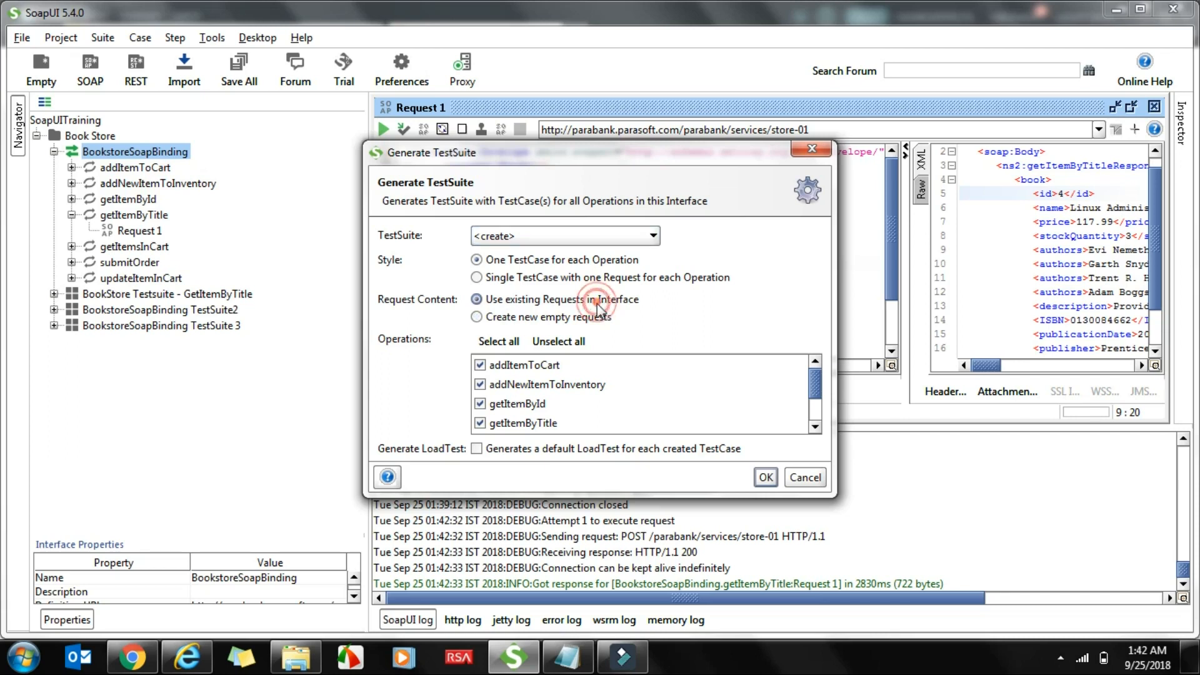
pyautogui.click(548, 344)
pyautogui.click(559, 417)
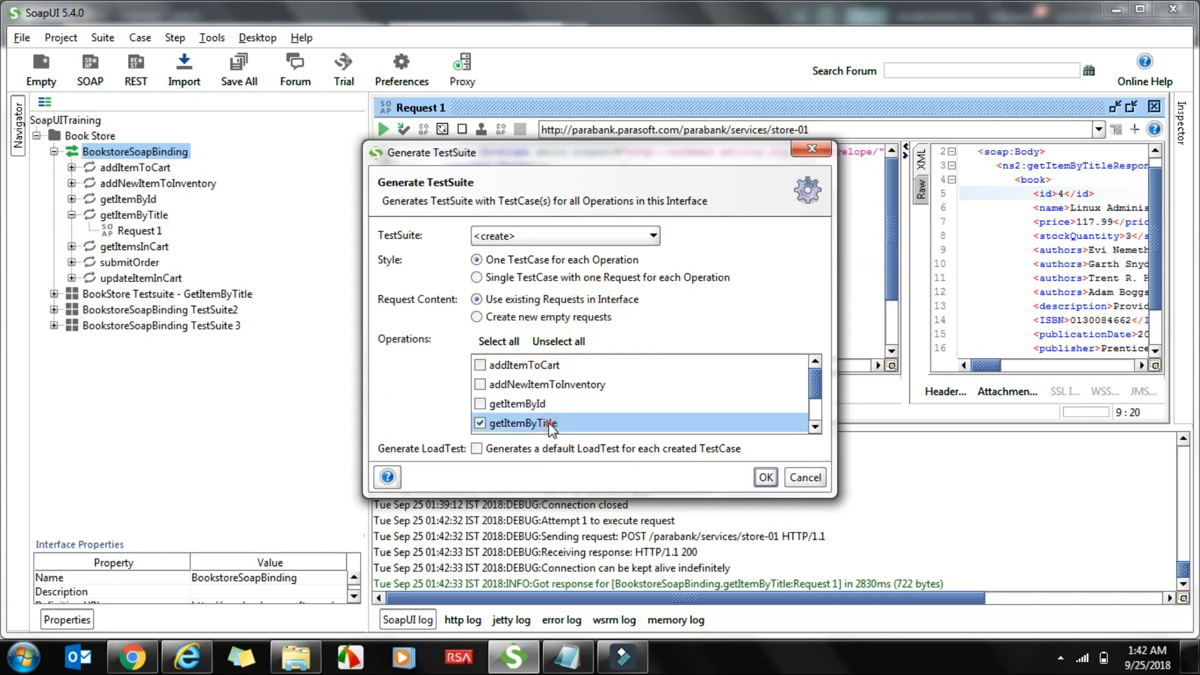
pyautogui.moveTo(662, 163); pyautogui.dragTo(950, 99)
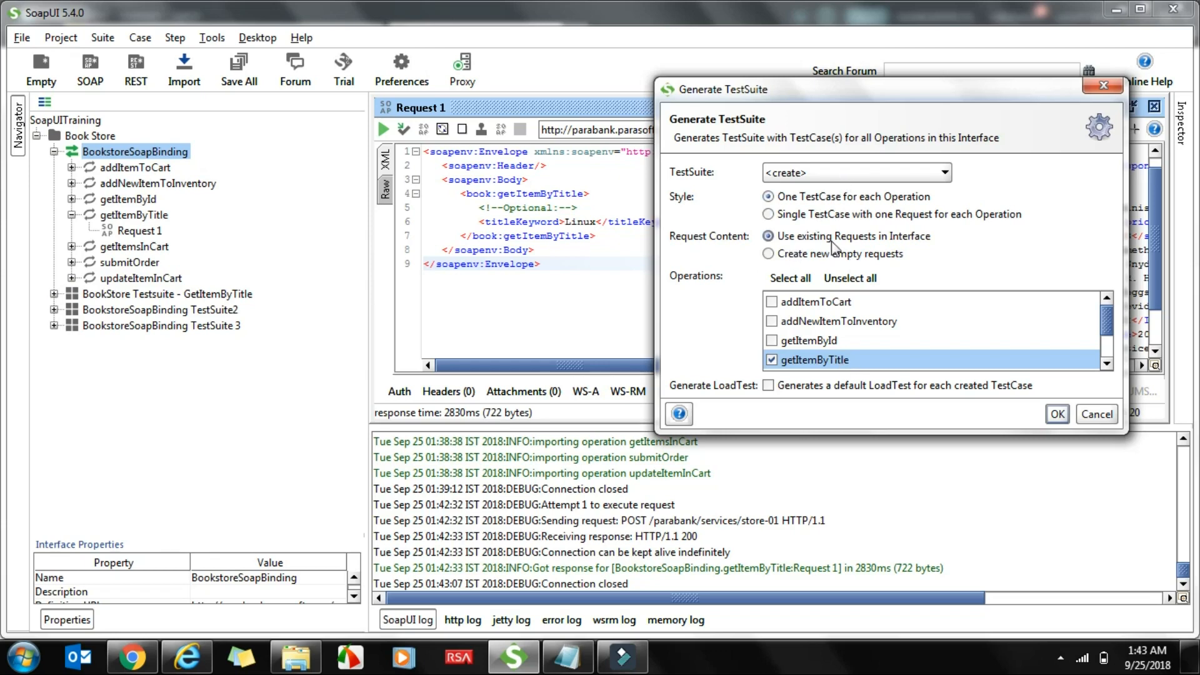
pyautogui.click(1056, 414)
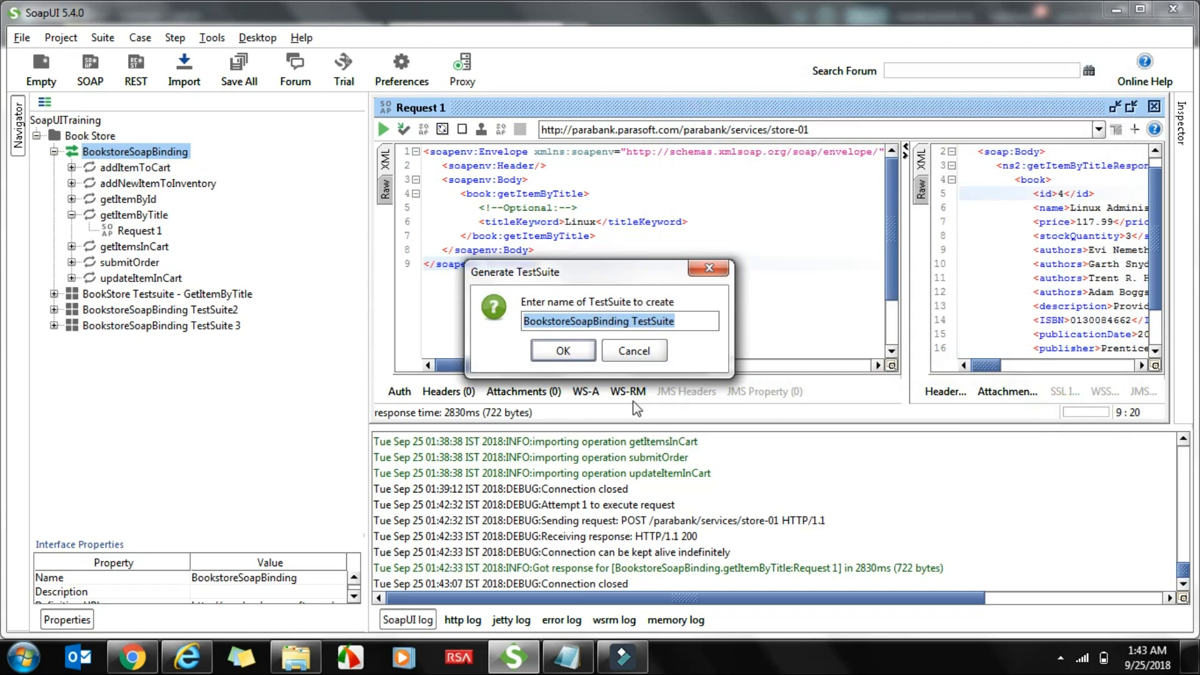
pyautogui.click(678, 322)
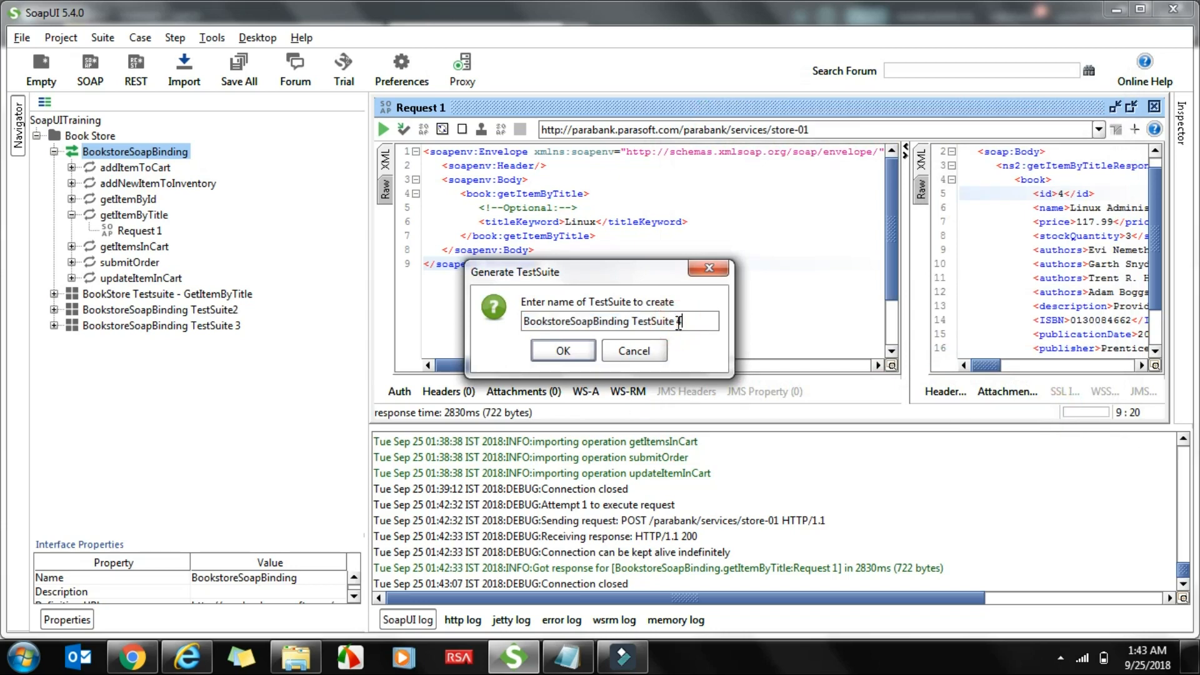
pyautogui.click(563, 351)
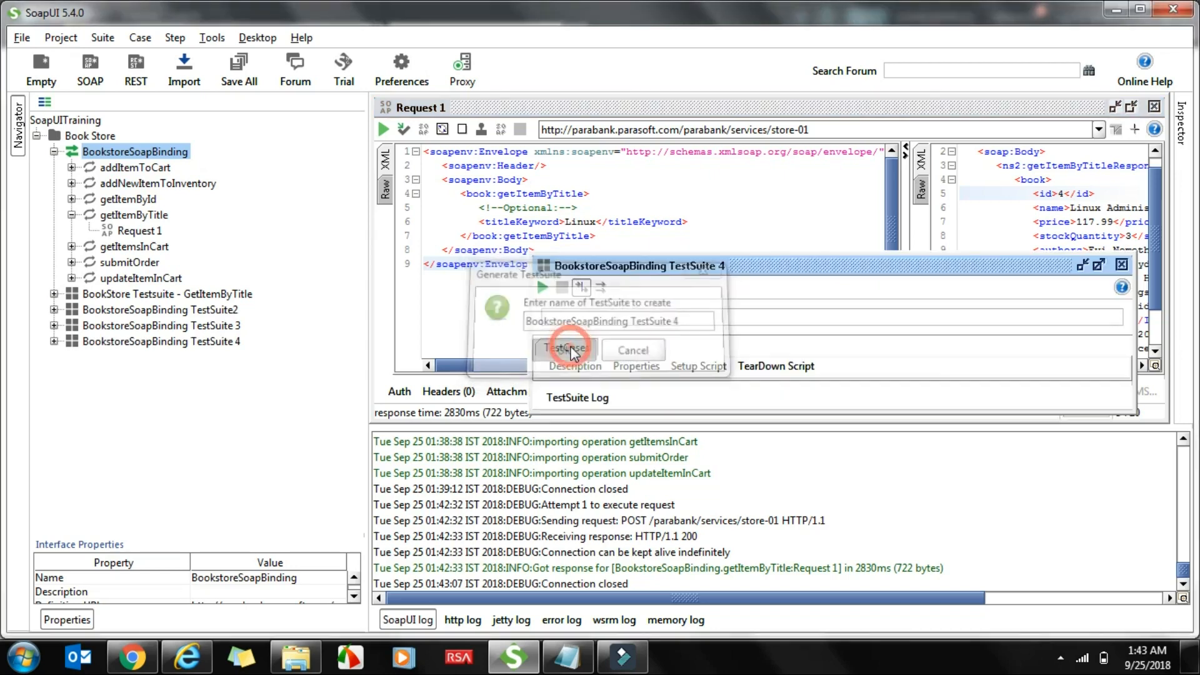
# Close the TestSuite 4 window and examine the titleKeyword carried into the getItemByTitle test step of its getItemByTitle TestCase in a maximized window
pyautogui.click(1122, 265)
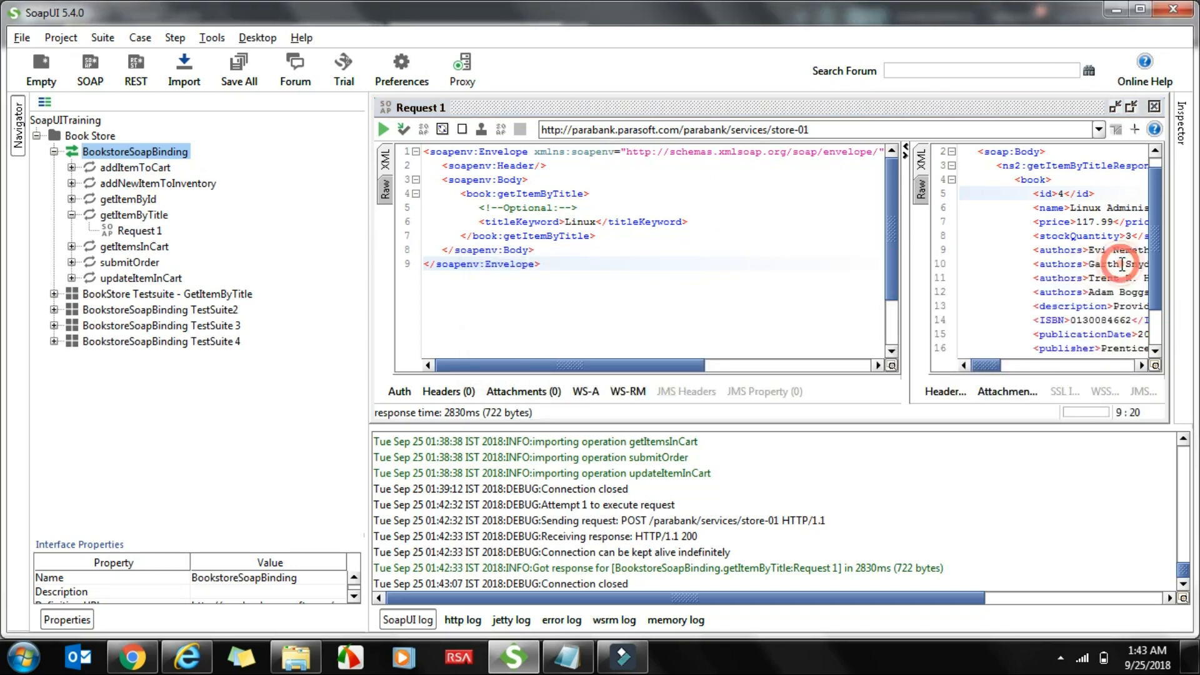
pyautogui.click(54, 341)
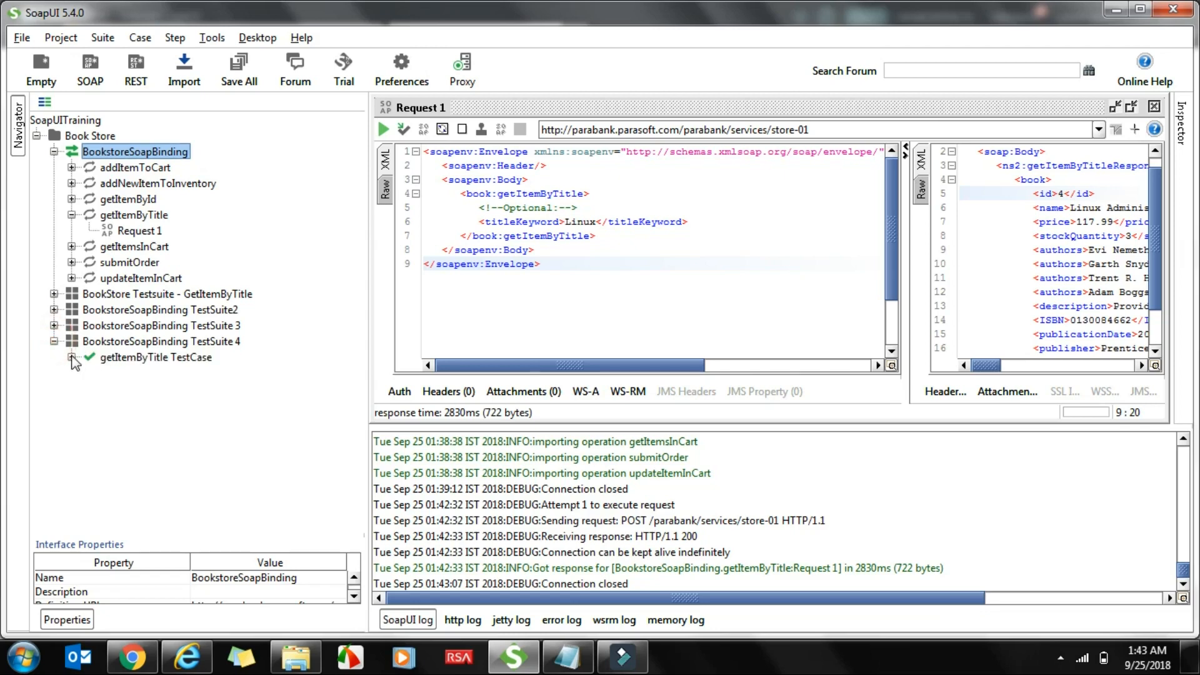
pyautogui.click(72, 357)
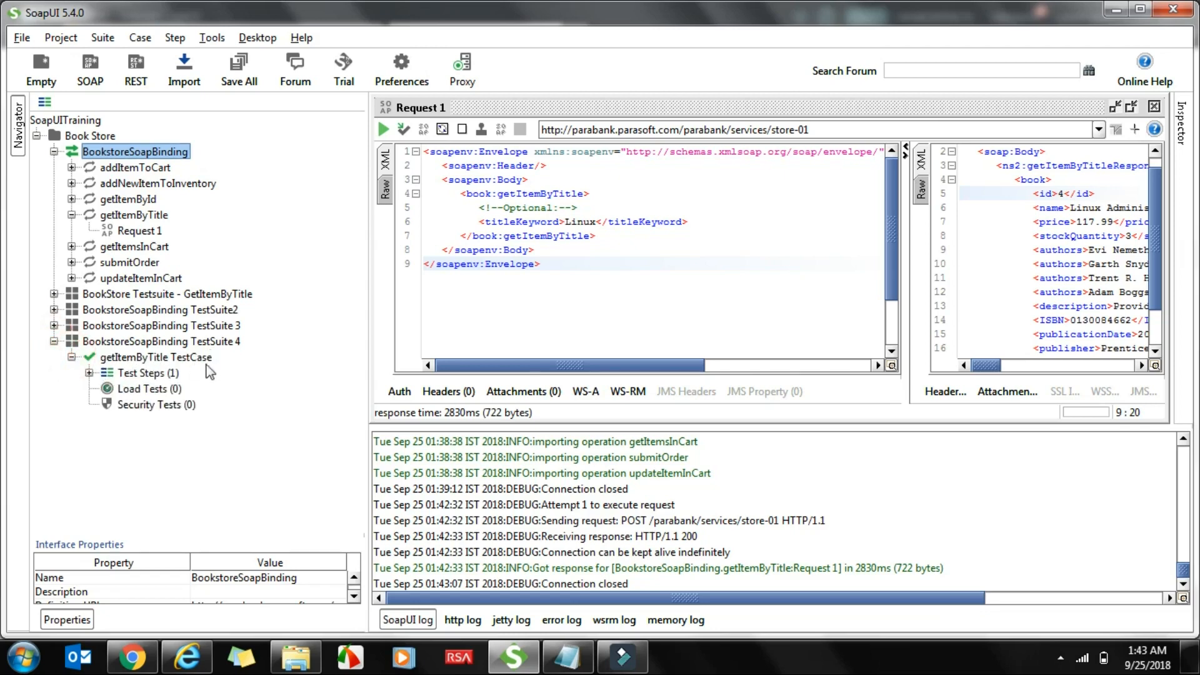
pyautogui.click(89, 372)
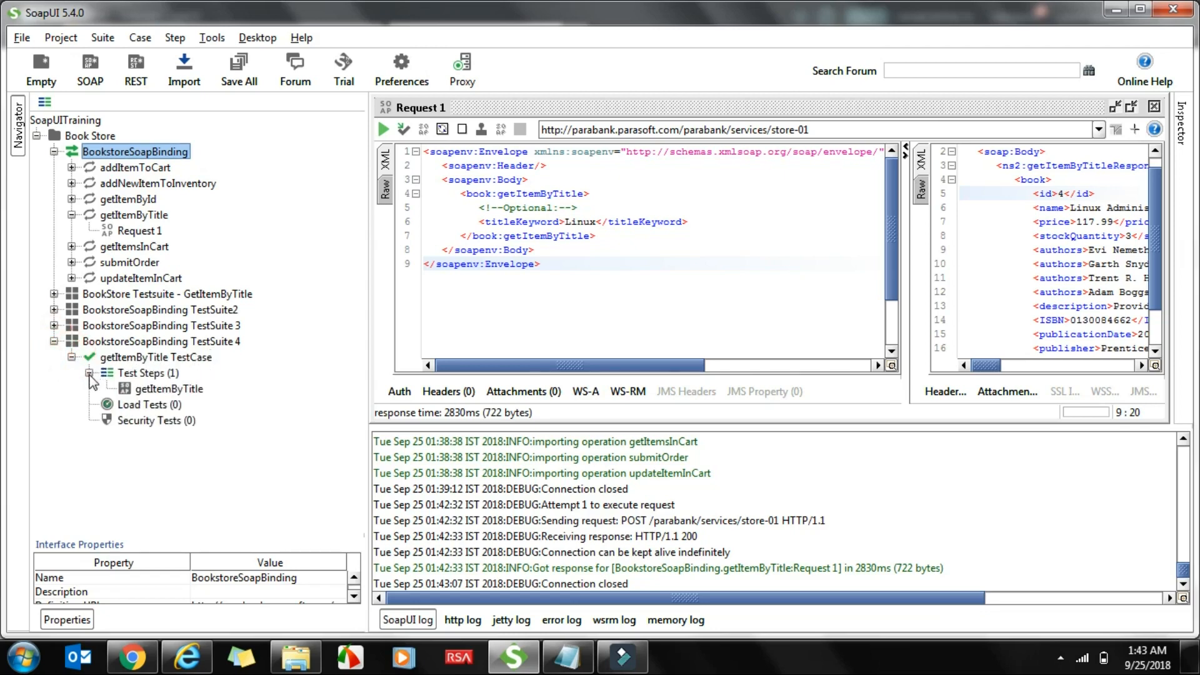
pyautogui.doubleClick(159, 389)
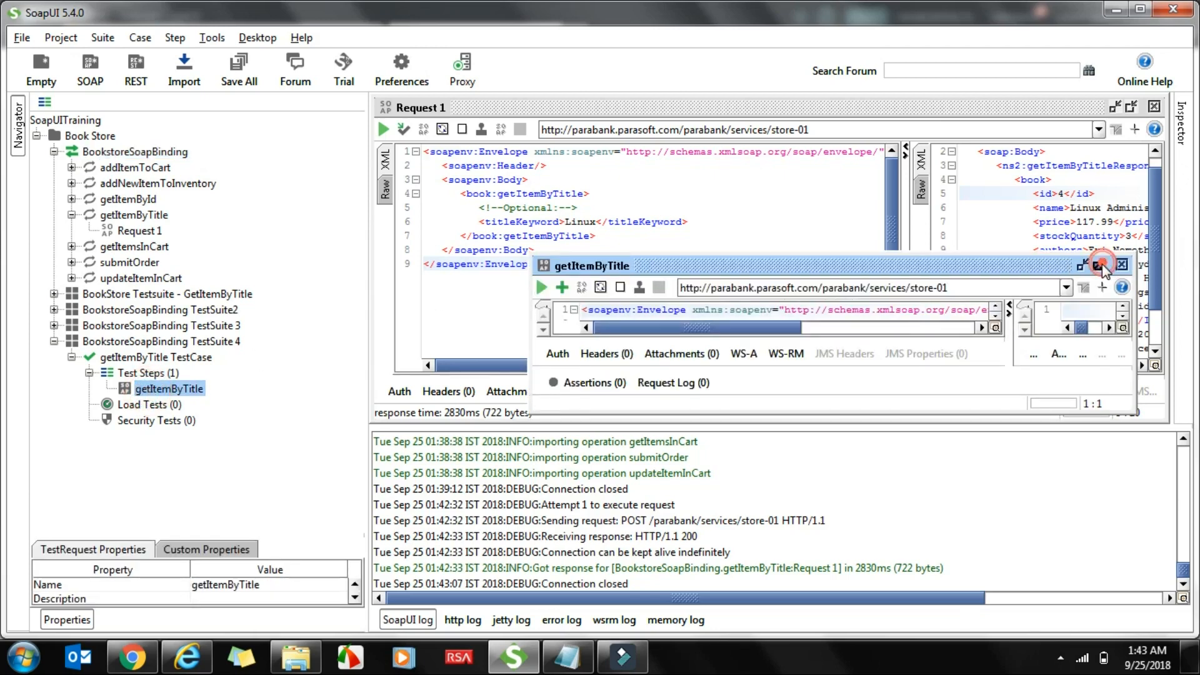
pyautogui.click(1098, 265)
pyautogui.click(588, 223)
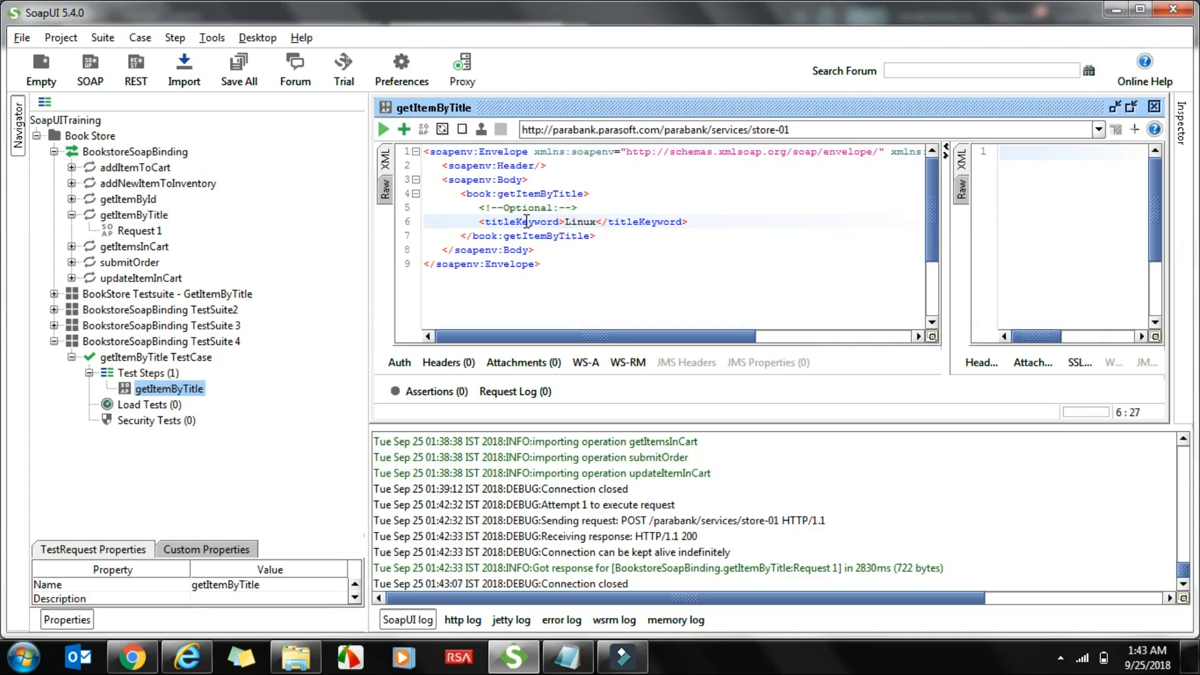
pyautogui.moveTo(487, 221); pyautogui.dragTo(599, 243)
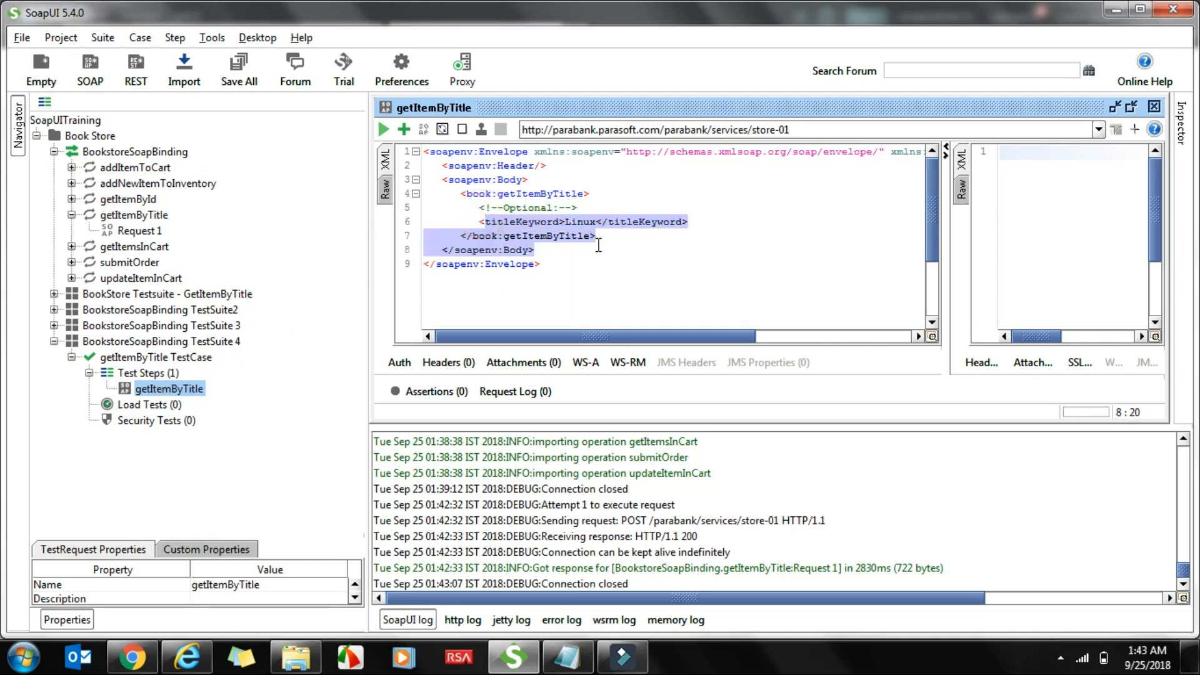
# Review the style and request content options for generating a TestSuite from BookstoreSoapBinding, then close the dialog without generating
pyautogui.click(98, 152)
pyautogui.rightClick(98, 151)
pyautogui.click(175, 283)
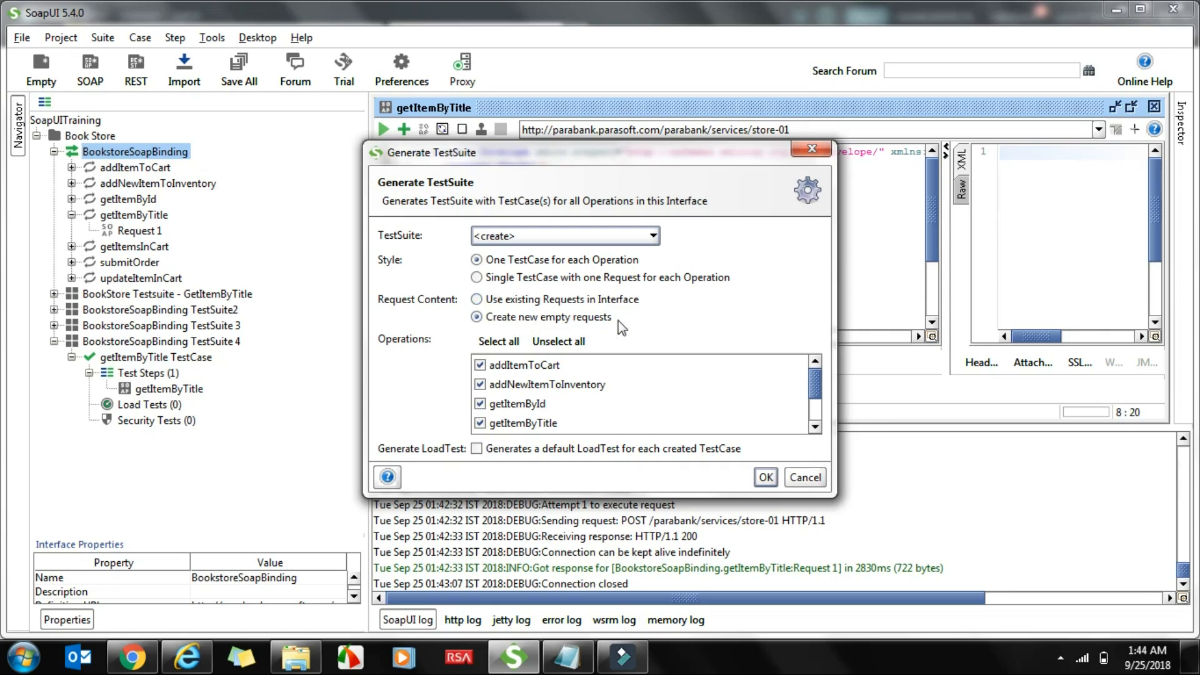
pyautogui.moveTo(641, 154); pyautogui.dragTo(682, 293)
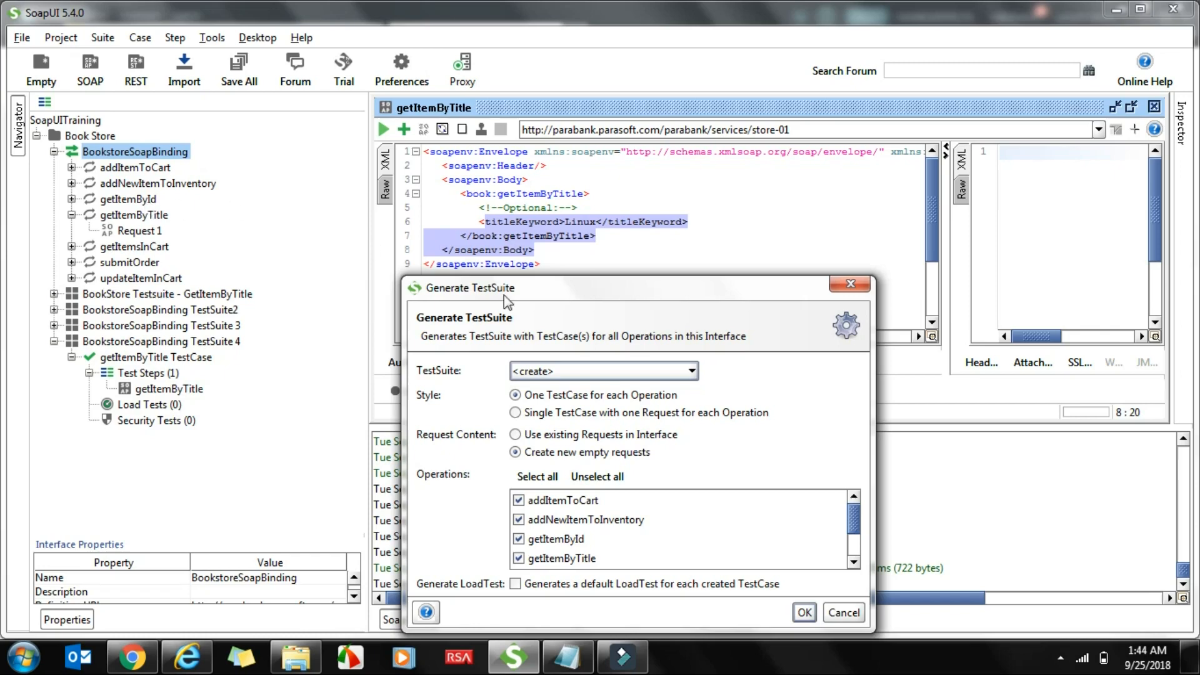
pyautogui.click(847, 288)
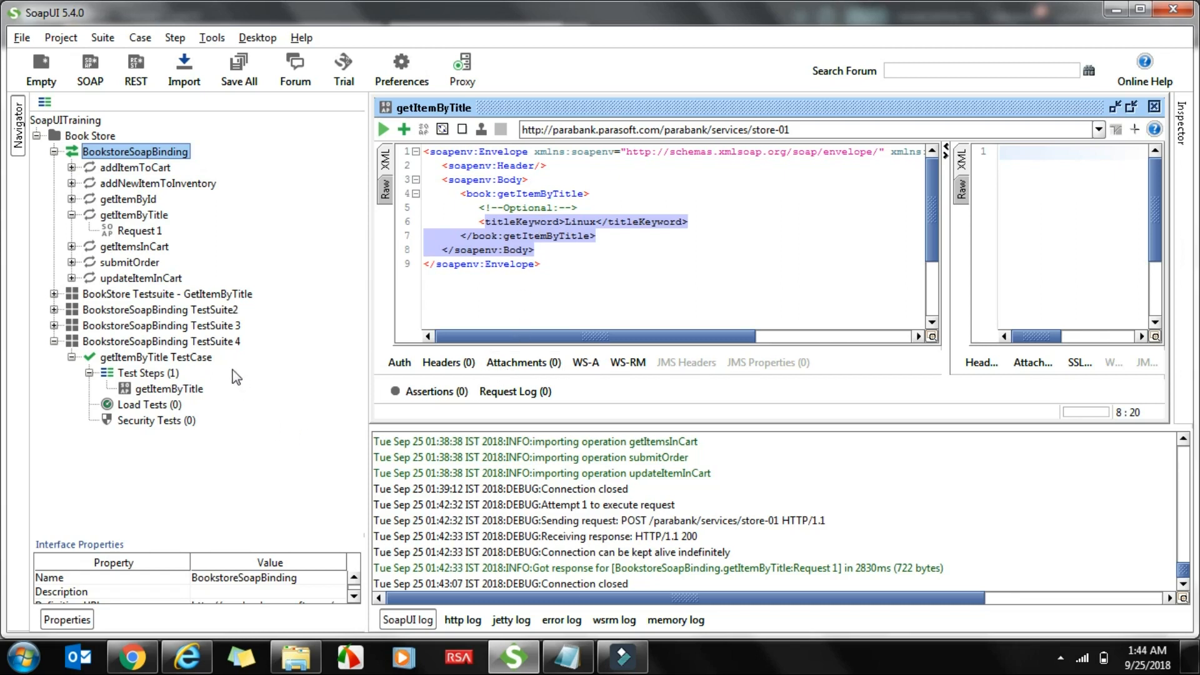
# Look over the getItemByTitle TestCase in TestSuite 4 and the TestCase in TestSuite 3, leaving both suites collapsed
pyautogui.click(181, 389)
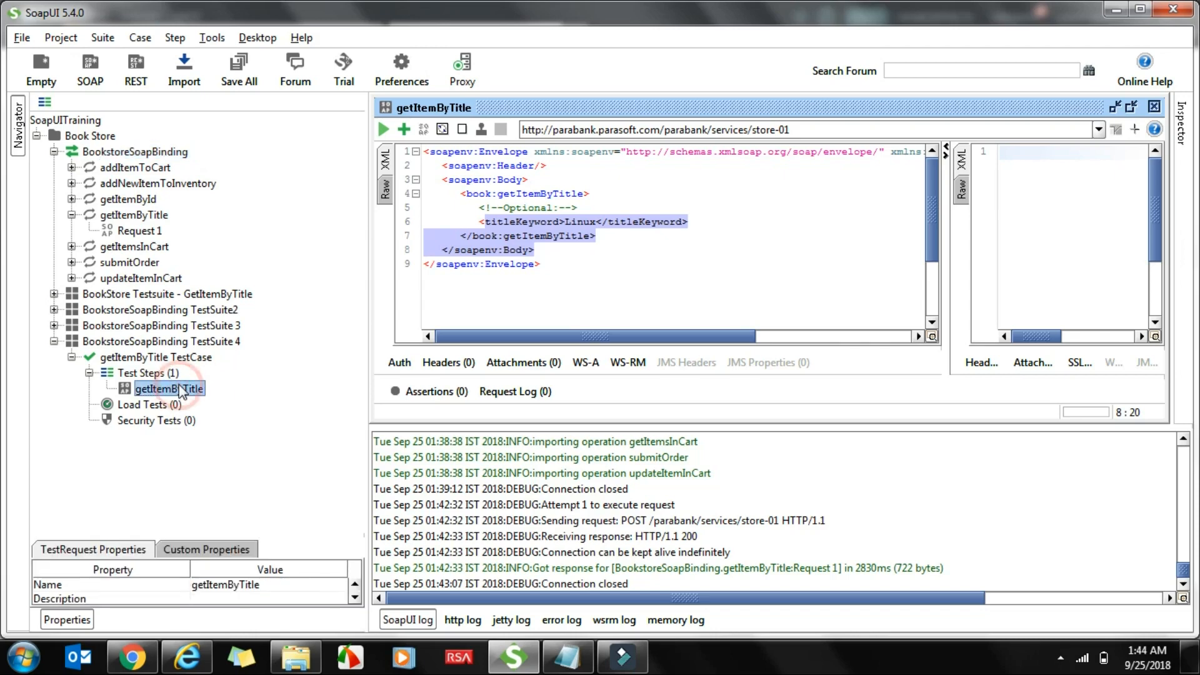
pyautogui.click(155, 358)
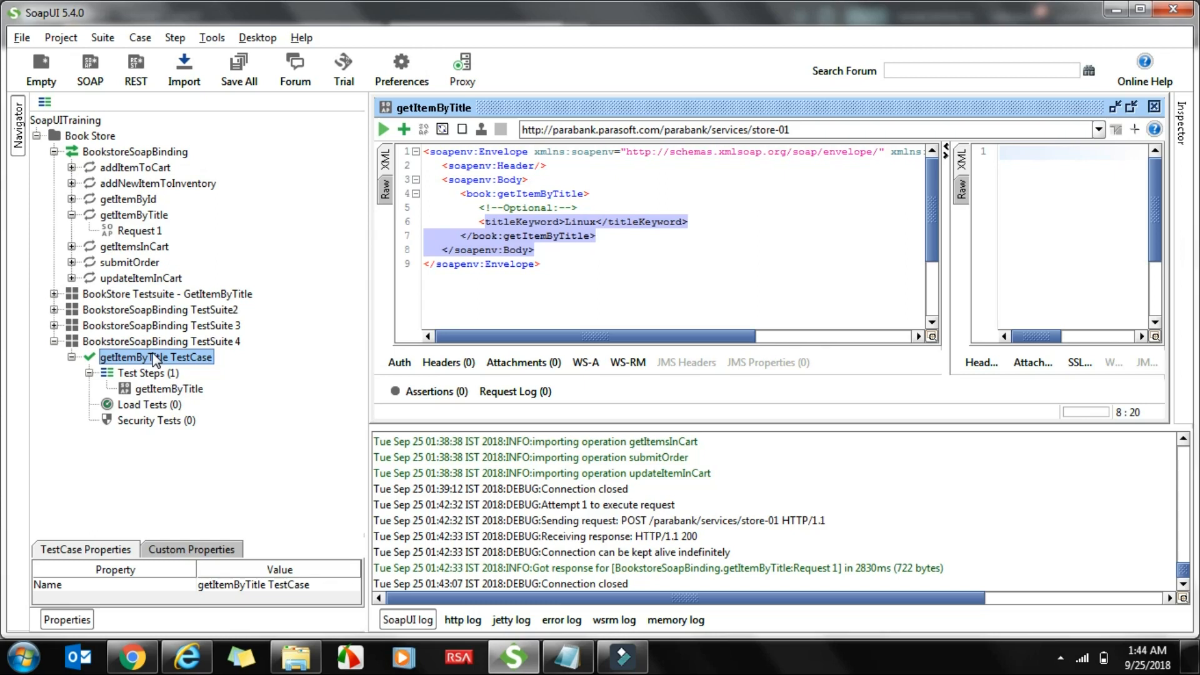
pyautogui.click(55, 342)
pyautogui.click(55, 326)
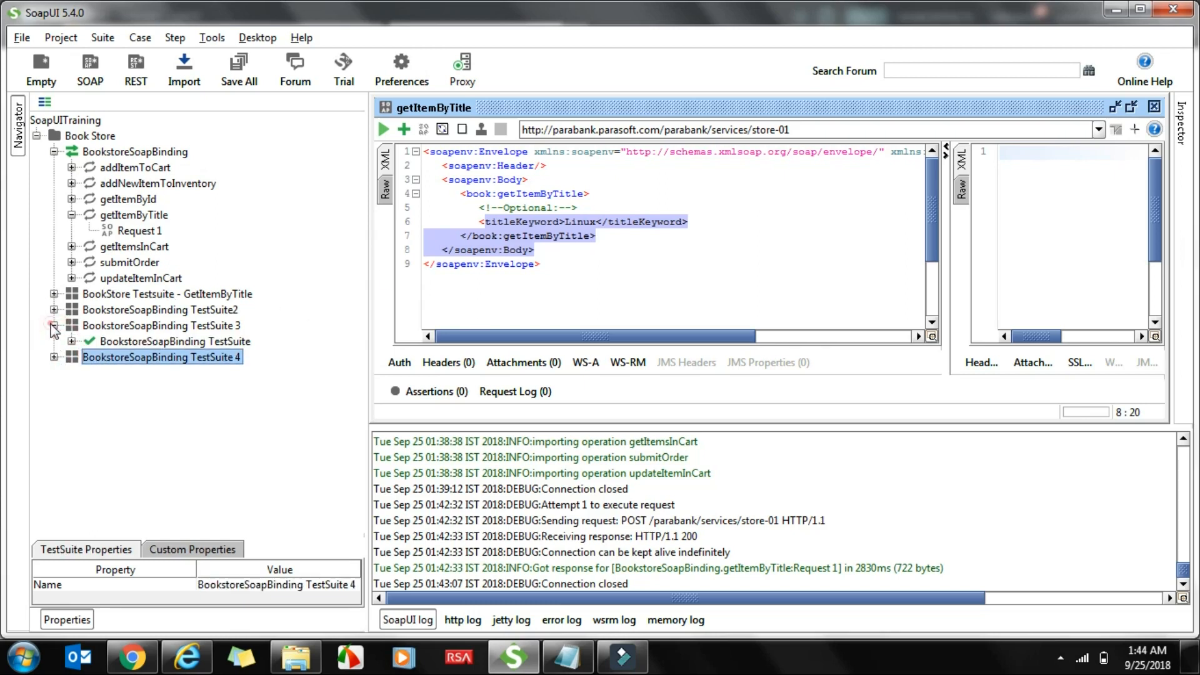
pyautogui.click(54, 326)
# Delete the SOAP Request test step from getItemByTitle TestCase in BookStore Testsuite - GetItemByTitle
pyautogui.click(54, 294)
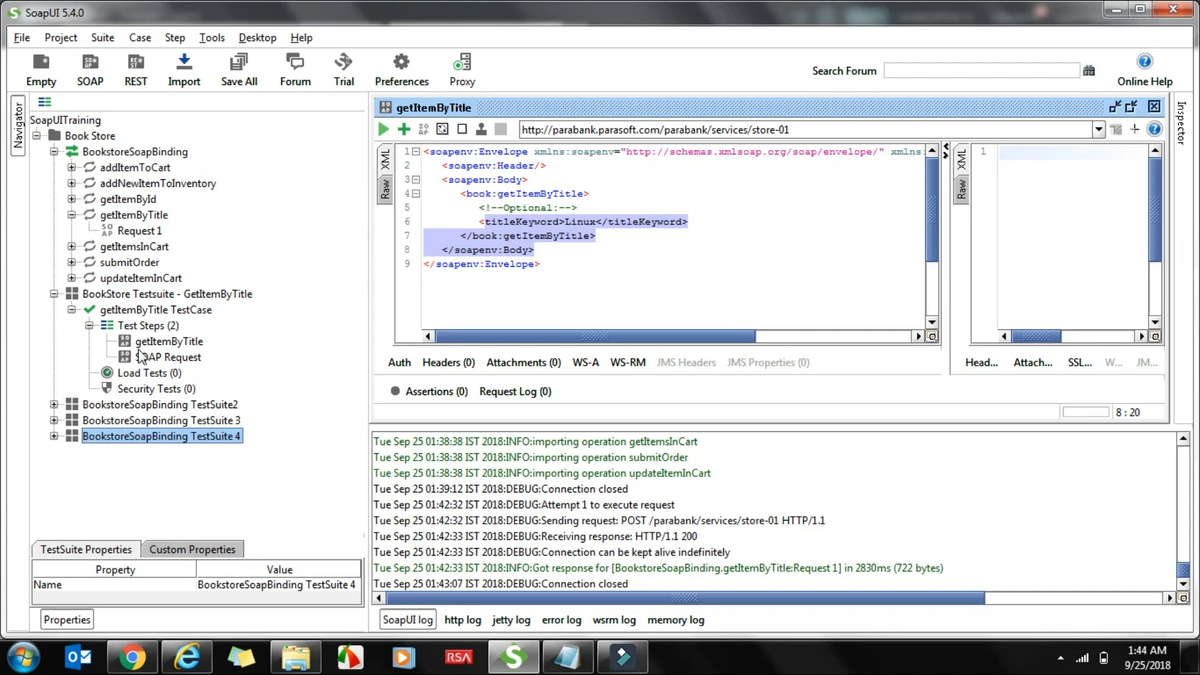
pyautogui.click(161, 344)
pyautogui.click(163, 356)
pyautogui.press('Delete')
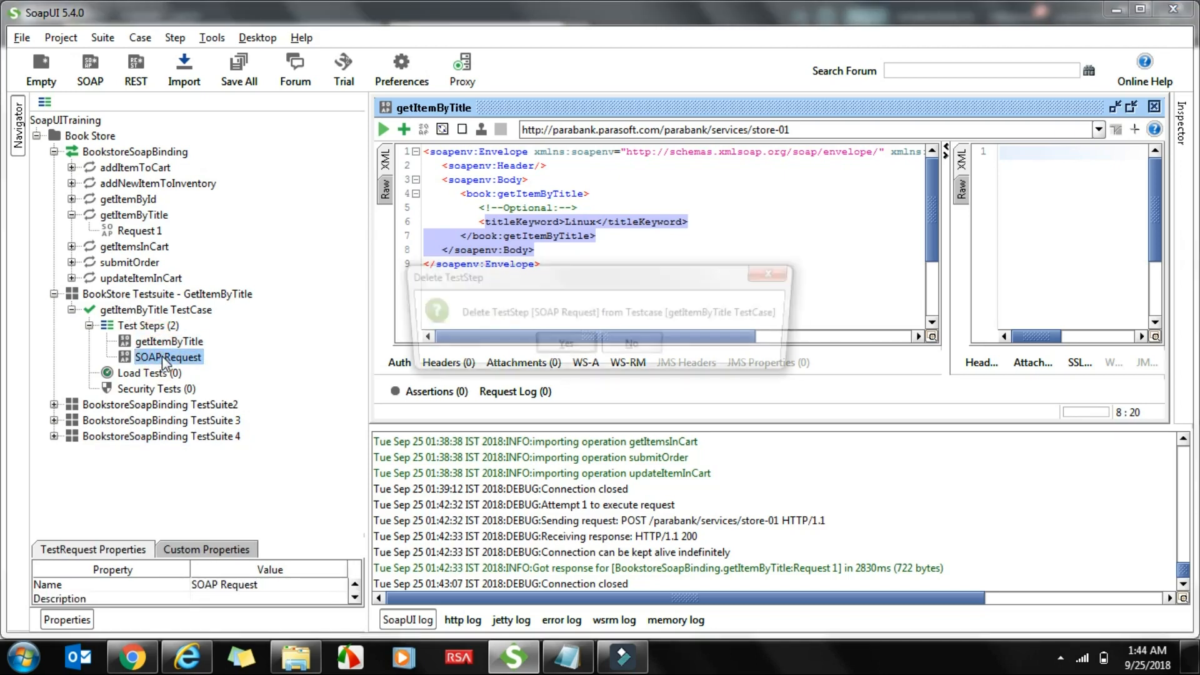
pyautogui.click(584, 349)
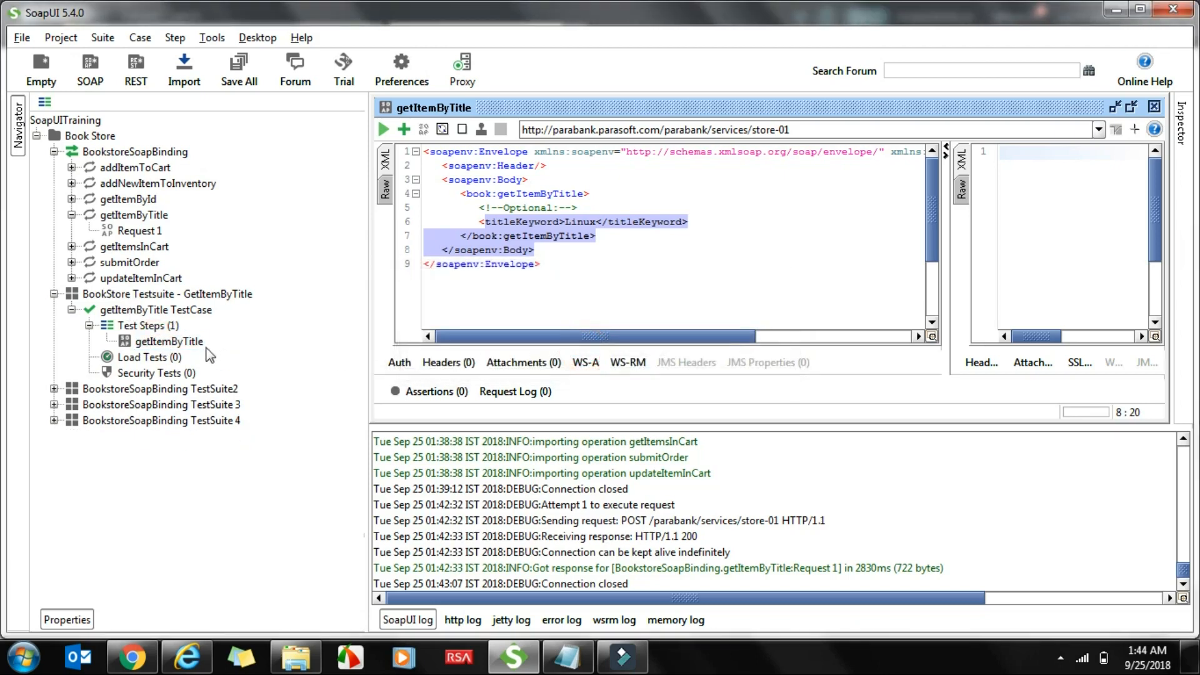
# Open the getItemByTitle test step of BookStore Testsuite - GetItemByTitle in an enlarged editor area and add an XPath Match assertion
pyautogui.doubleClick(169, 341)
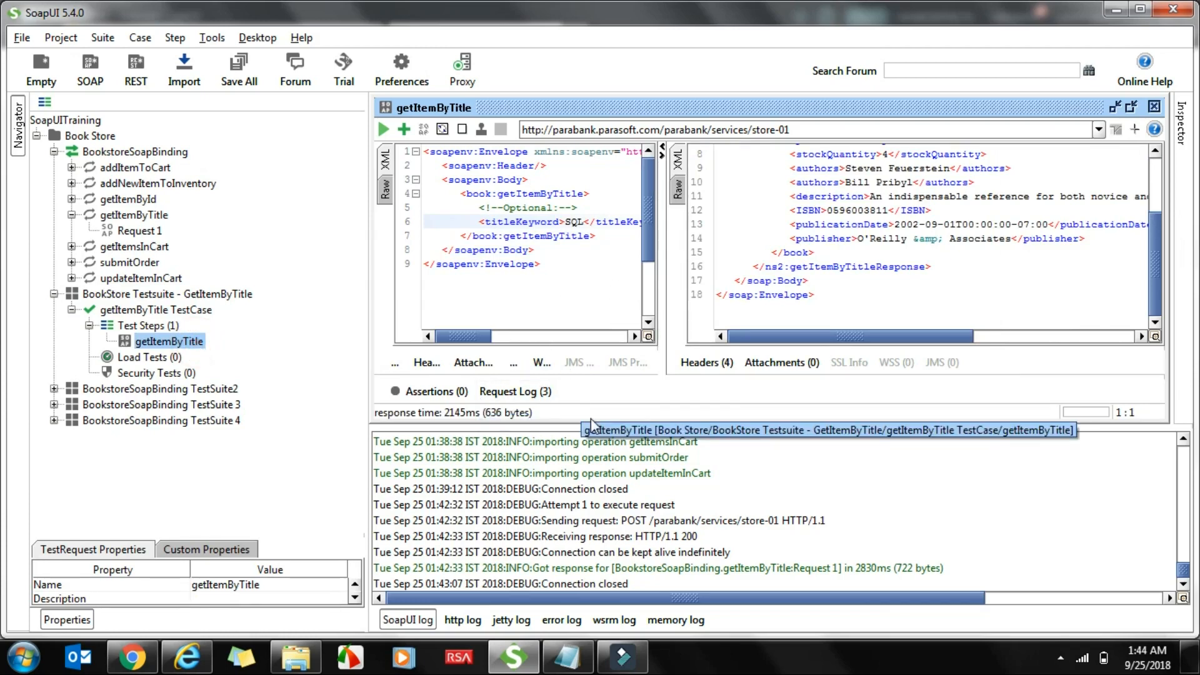
pyautogui.moveTo(570, 417); pyautogui.dragTo(571, 525)
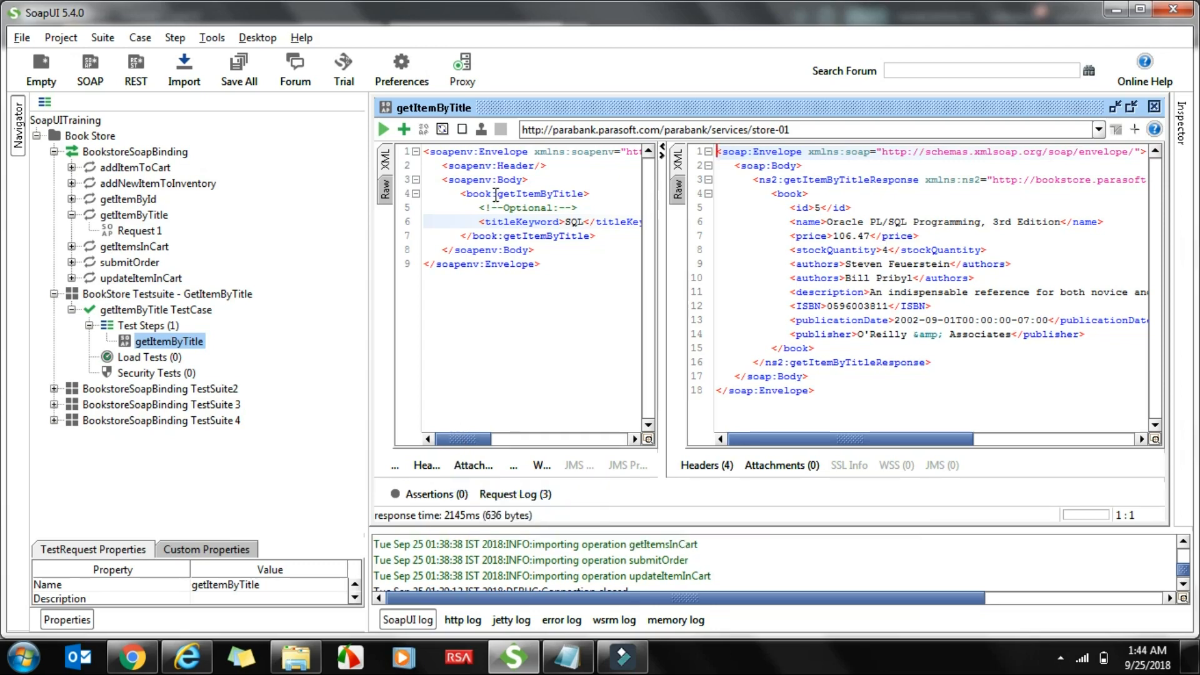
pyautogui.click(430, 495)
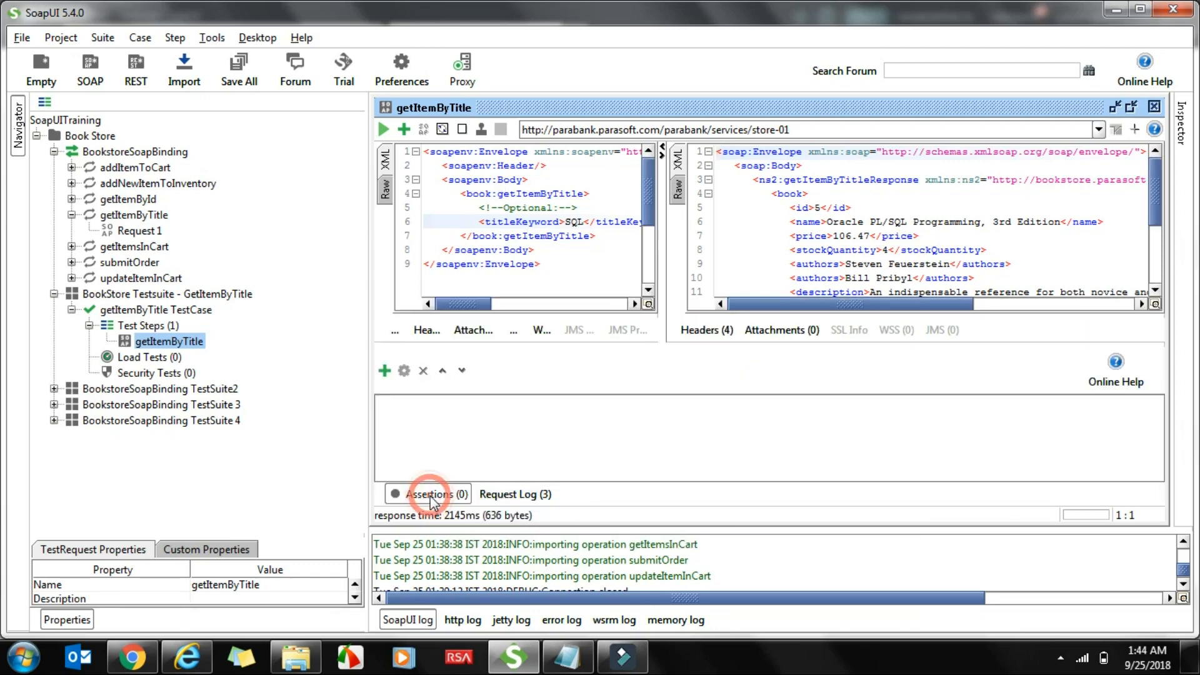
pyautogui.click(384, 371)
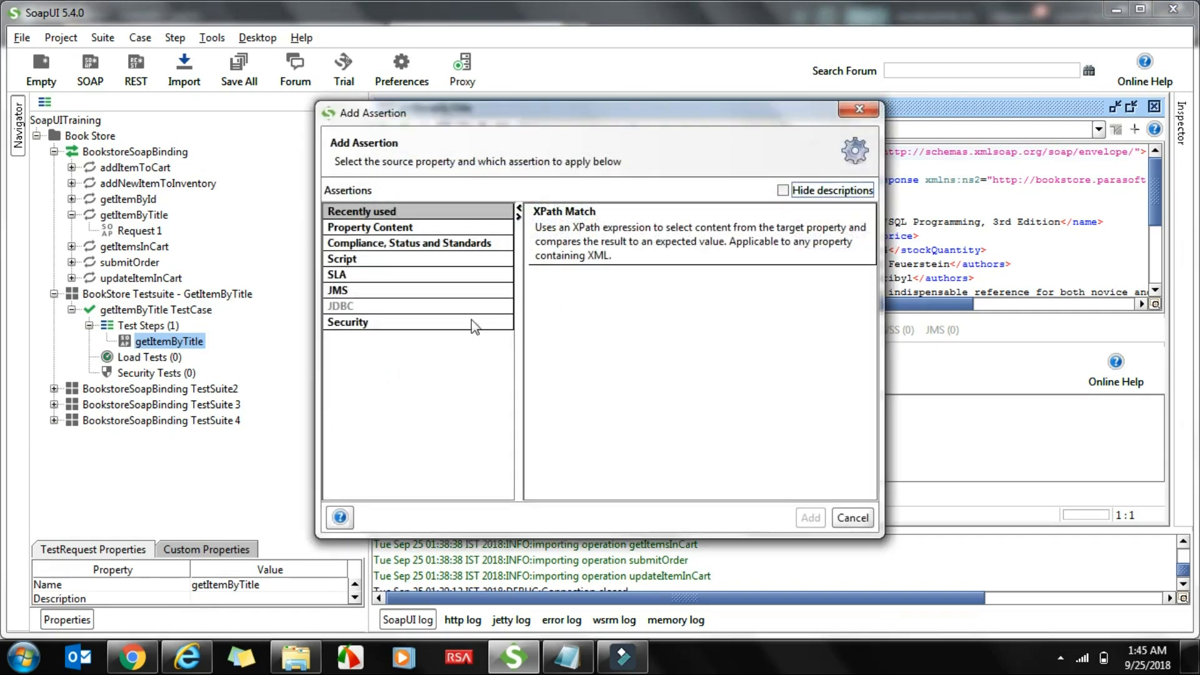
pyautogui.doubleClick(569, 223)
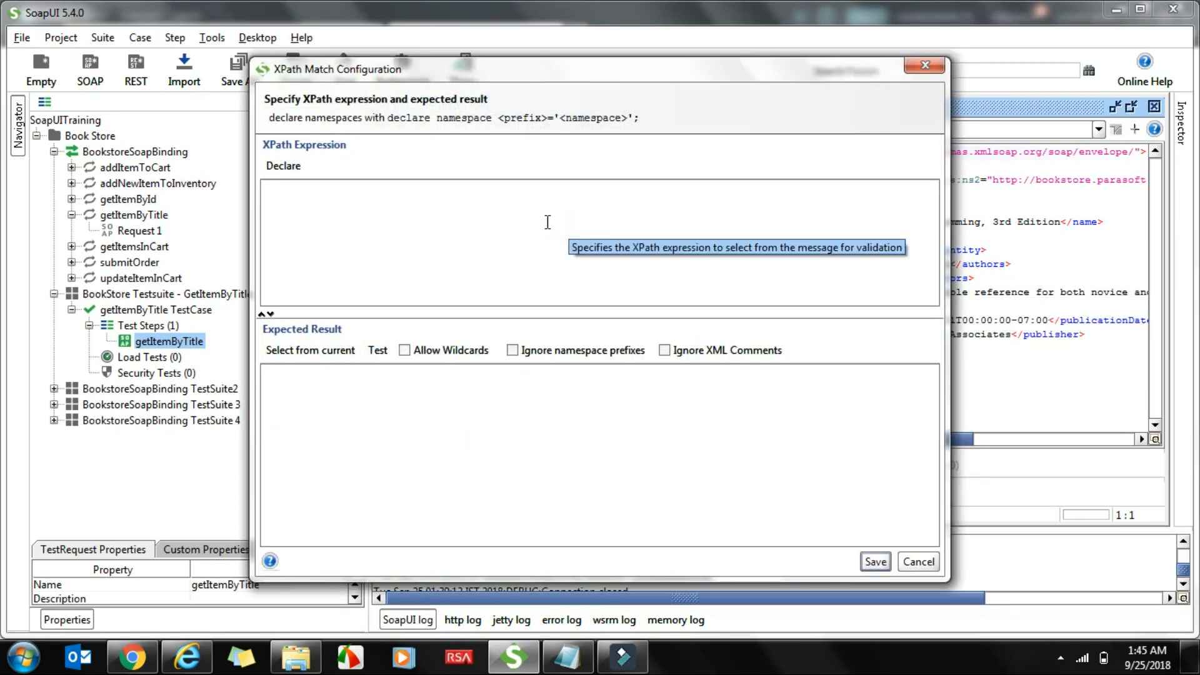
pyautogui.click(301, 197)
pyautogui.moveTo(583, 70); pyautogui.dragTo(583, 79)
pyautogui.moveTo(624, 247); pyautogui.dragTo(781, 333)
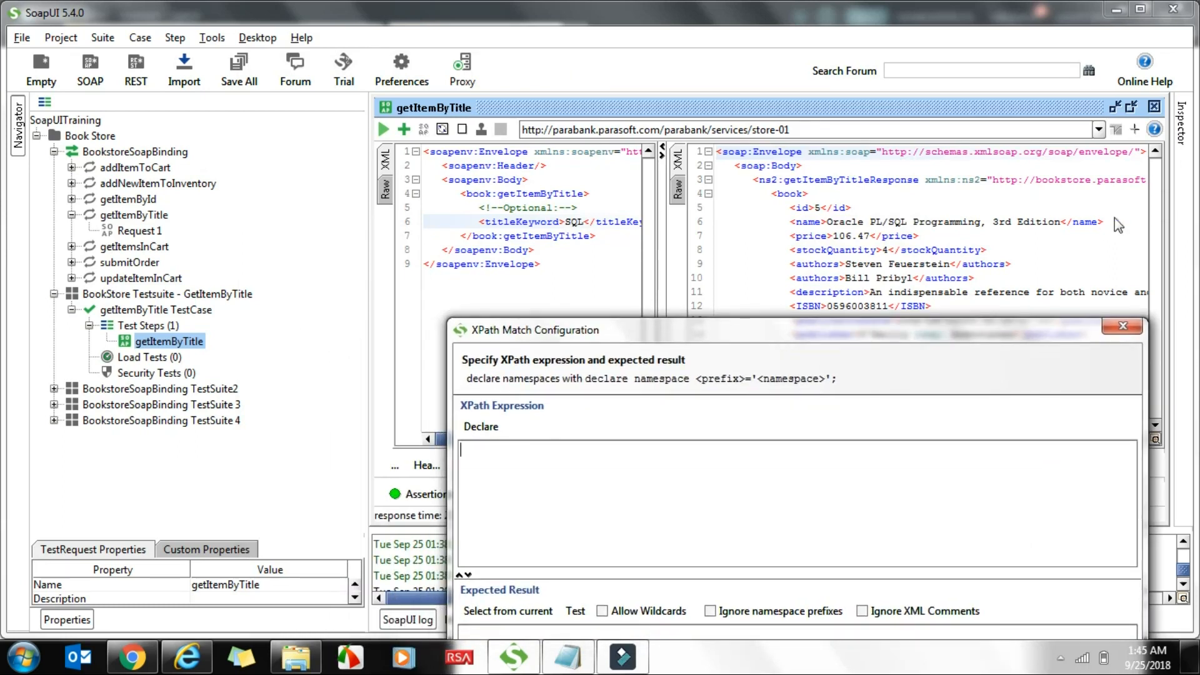
pyautogui.click(1030, 209)
pyautogui.moveTo(695, 330); pyautogui.dragTo(449, 241)
pyautogui.write('declare namespace ns2 = "http:')
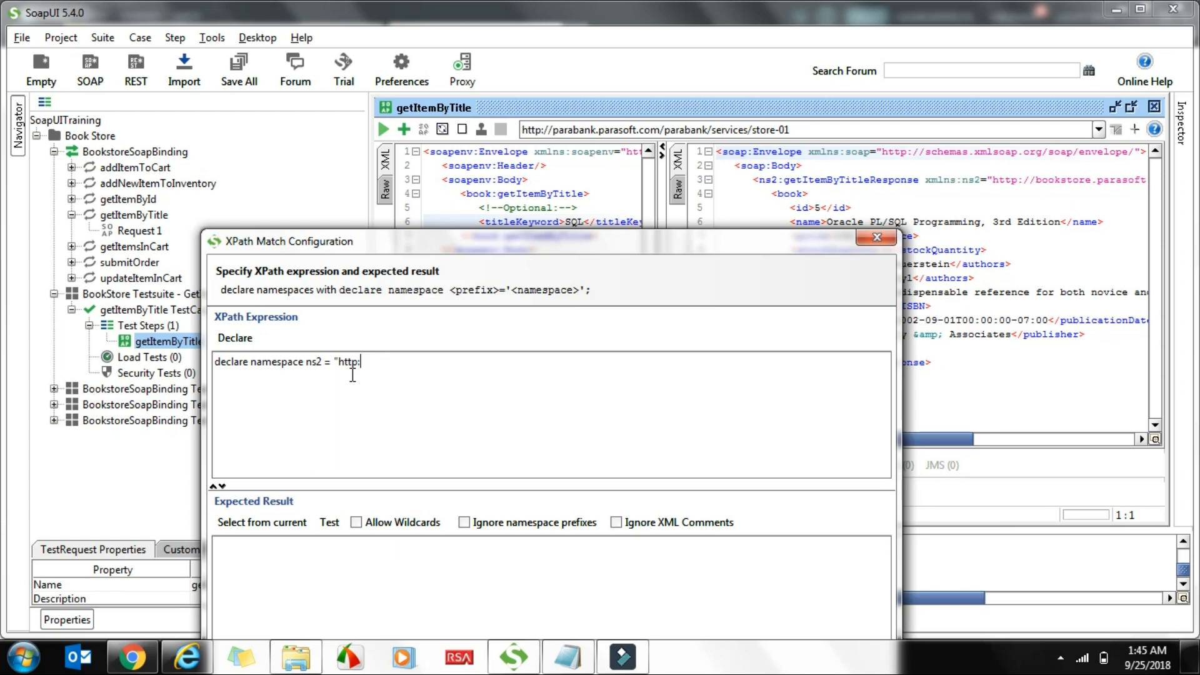
pyautogui.click(352, 374)
pyautogui.moveTo(809, 237); pyautogui.dragTo(755, 296)
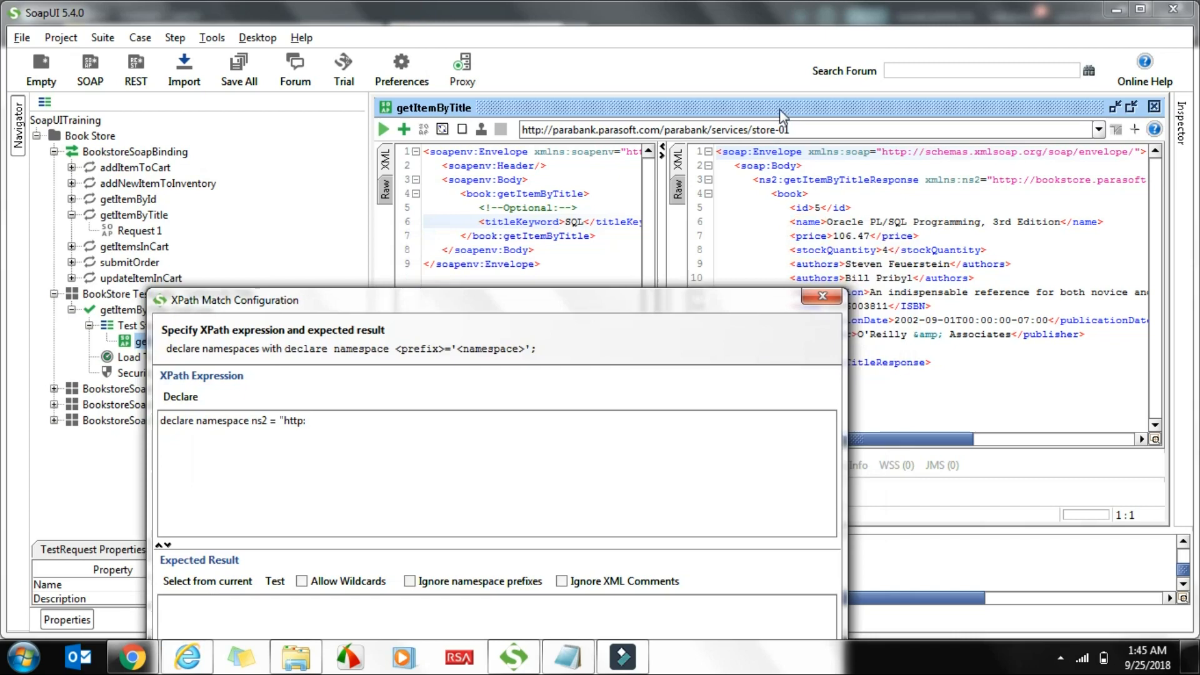
pyautogui.click(821, 296)
# Widen the getItemByTitle editor and copy the quoted ns2 namespace URI from the response
pyautogui.moveTo(370, 285); pyautogui.dragTo(204, 284)
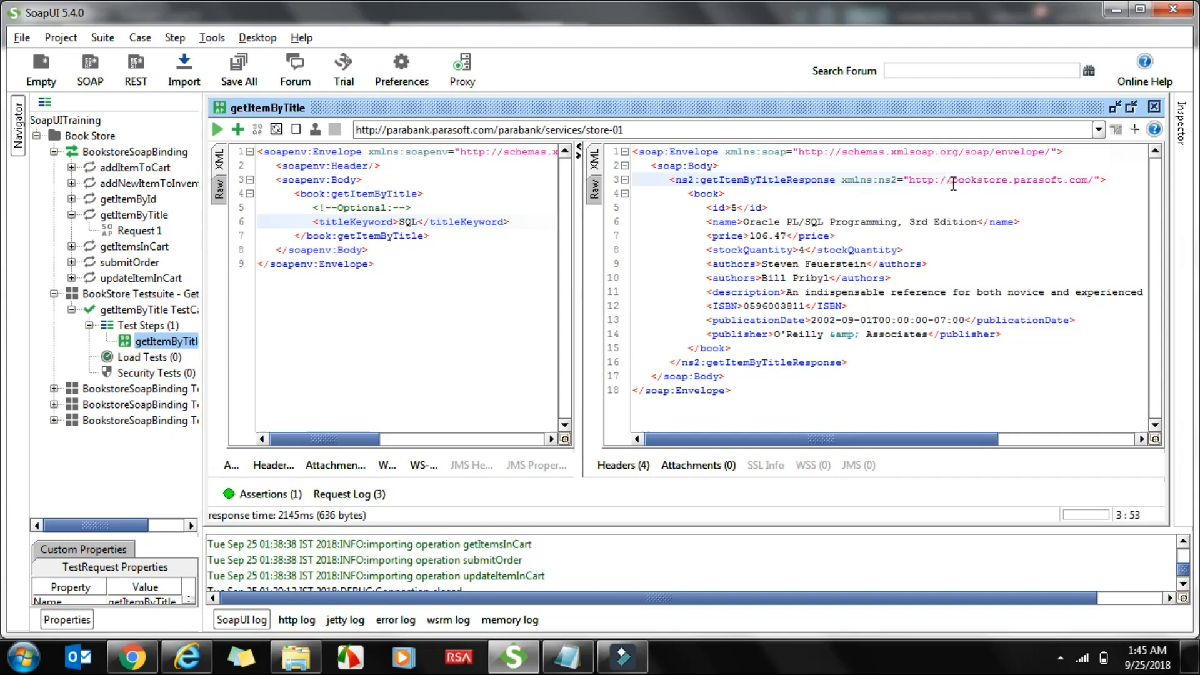
pyautogui.doubleClick(975, 180)
pyautogui.click(908, 179)
pyautogui.moveTo(908, 179); pyautogui.dragTo(1097, 180)
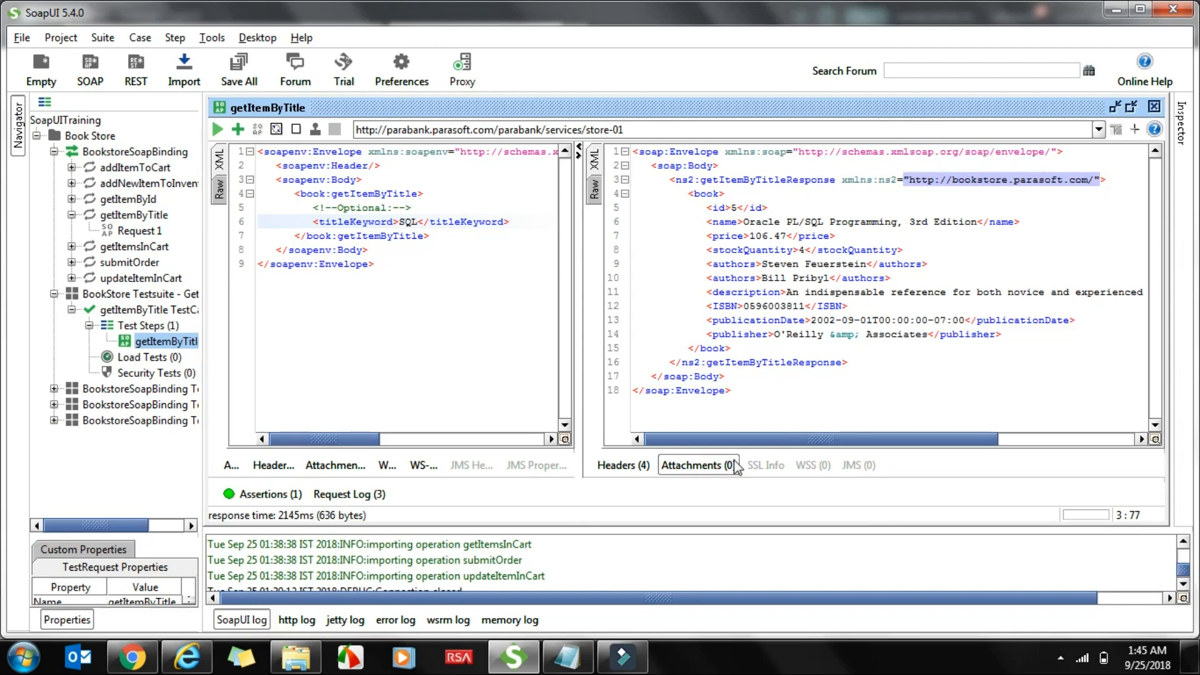
pyautogui.click(263, 494)
pyautogui.doubleClick(270, 402)
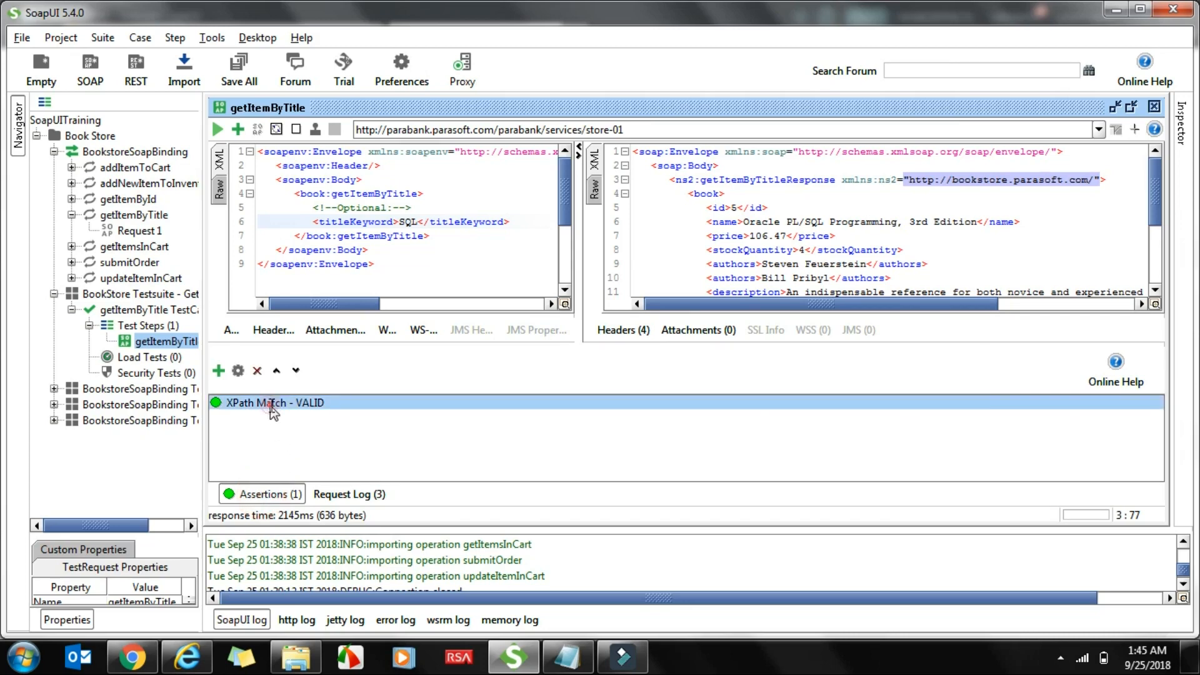
pyautogui.click(336, 194)
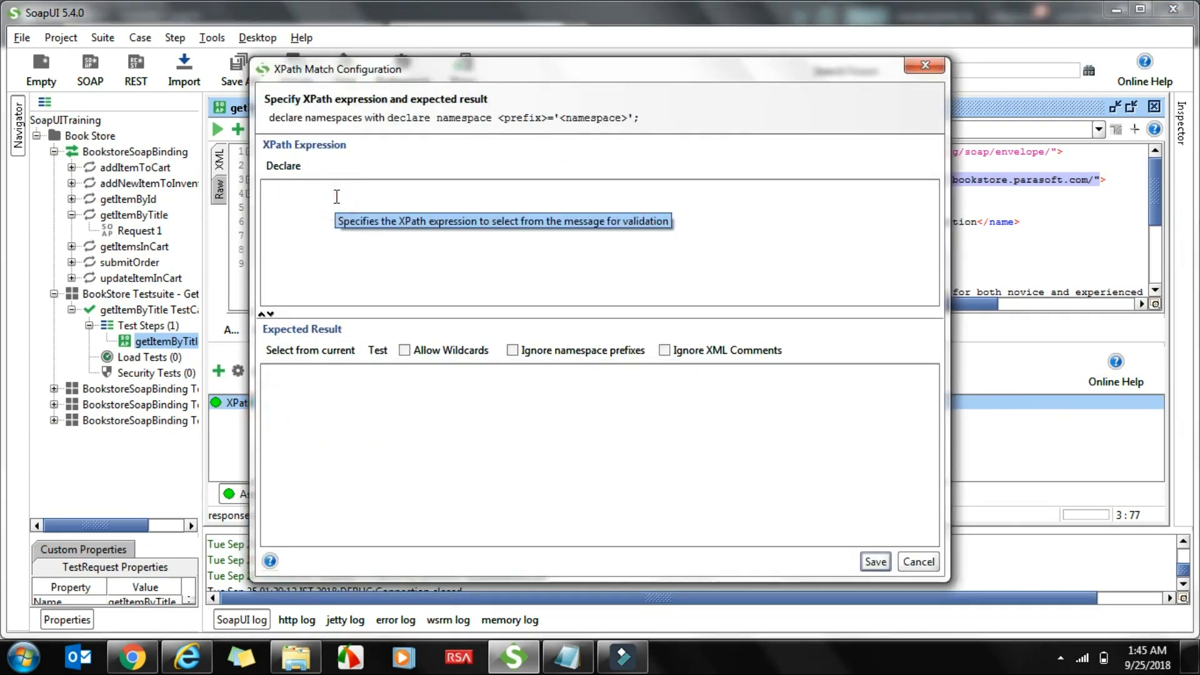
pyautogui.write('declare namespace ns2 =')
pyautogui.write('"http://bookstore.parasoft.com/"')
pyautogui.write(';')
# Add //ns2:getItemByTitleResponse/book/id as the second line of the XPath expression
pyautogui.moveTo(503, 69); pyautogui.dragTo(773, 272)
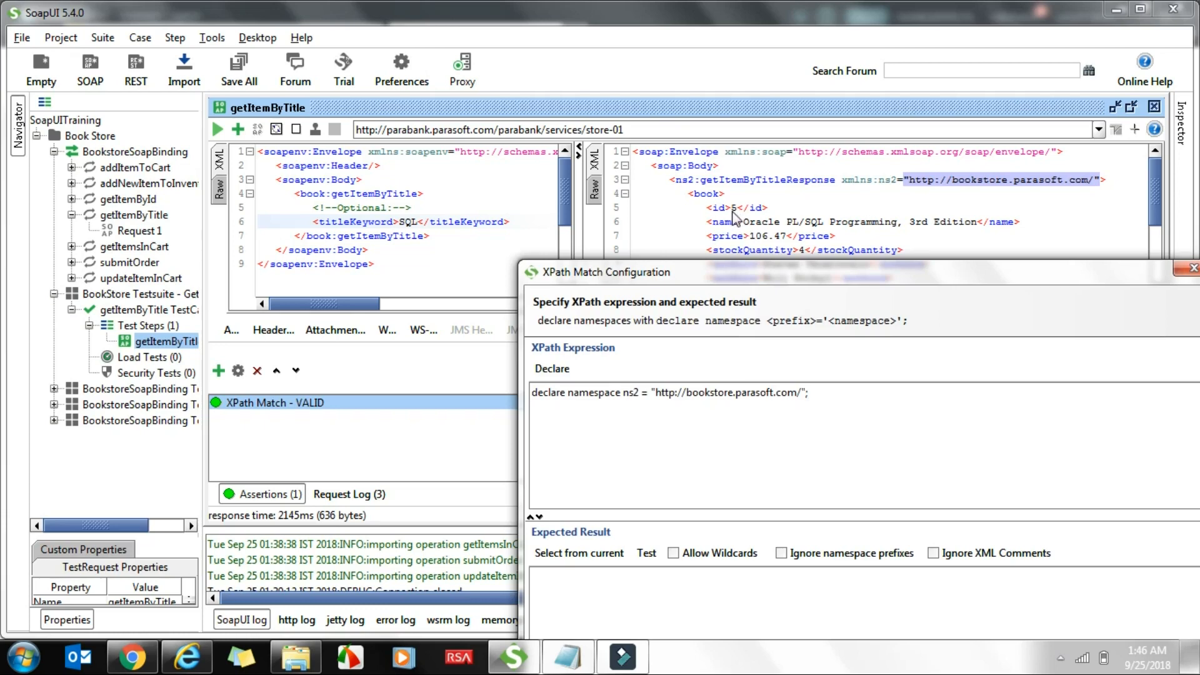
pyautogui.click(826, 398)
pyautogui.press('Return')
pyautogui.press('BackSpace')
pyautogui.press('BackSpace')
pyautogui.write('//ns2:getItemByTitleResponse/')
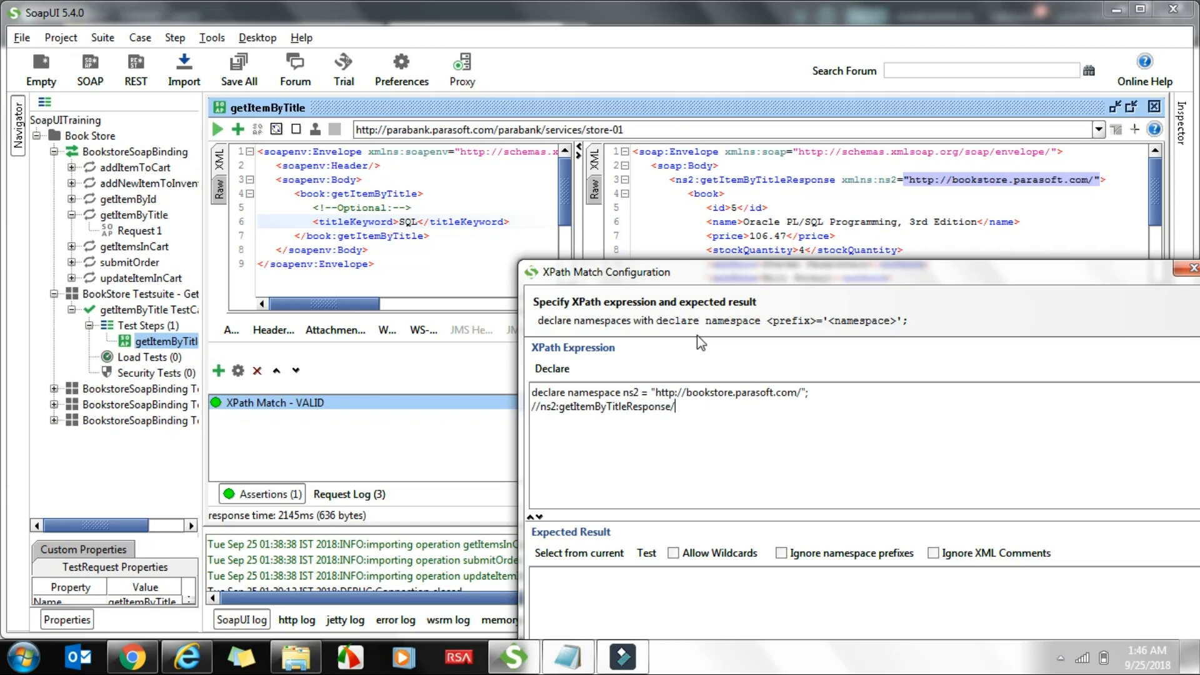
pyautogui.write('book/id')
# Set the assertion's expected result to 5 and test the XPath expression against the response
pyautogui.moveTo(700, 275); pyautogui.dragTo(606, 204)
pyautogui.click(496, 525)
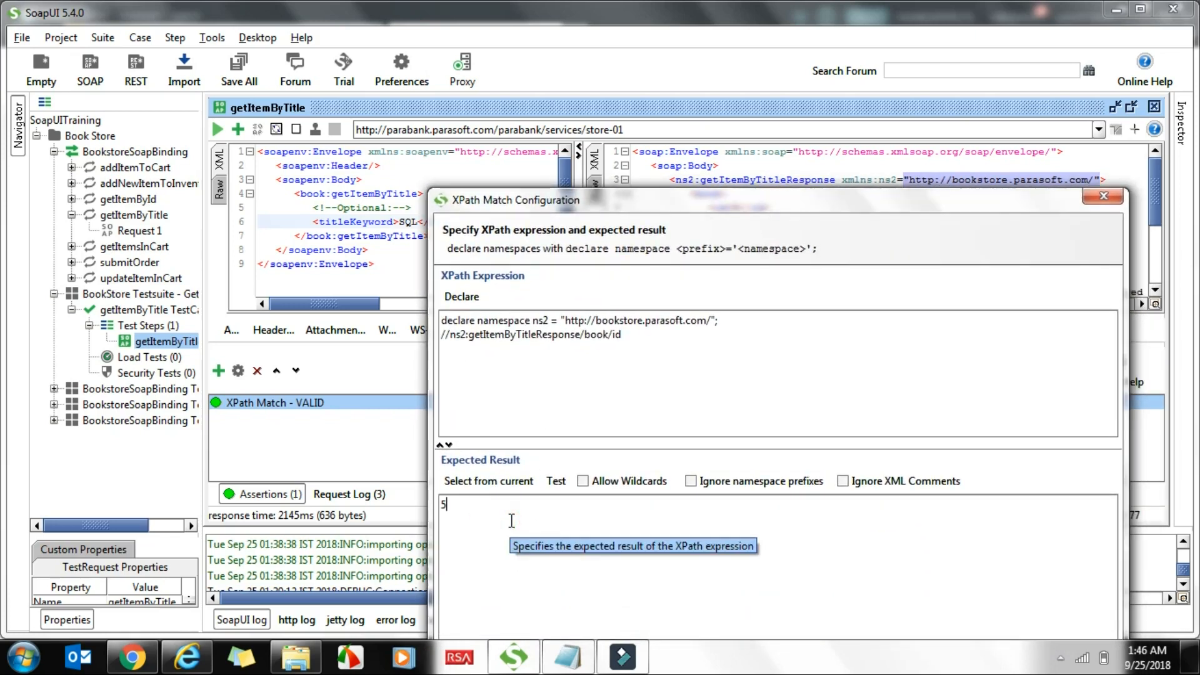
pyautogui.moveTo(786, 209); pyautogui.dragTo(647, 112)
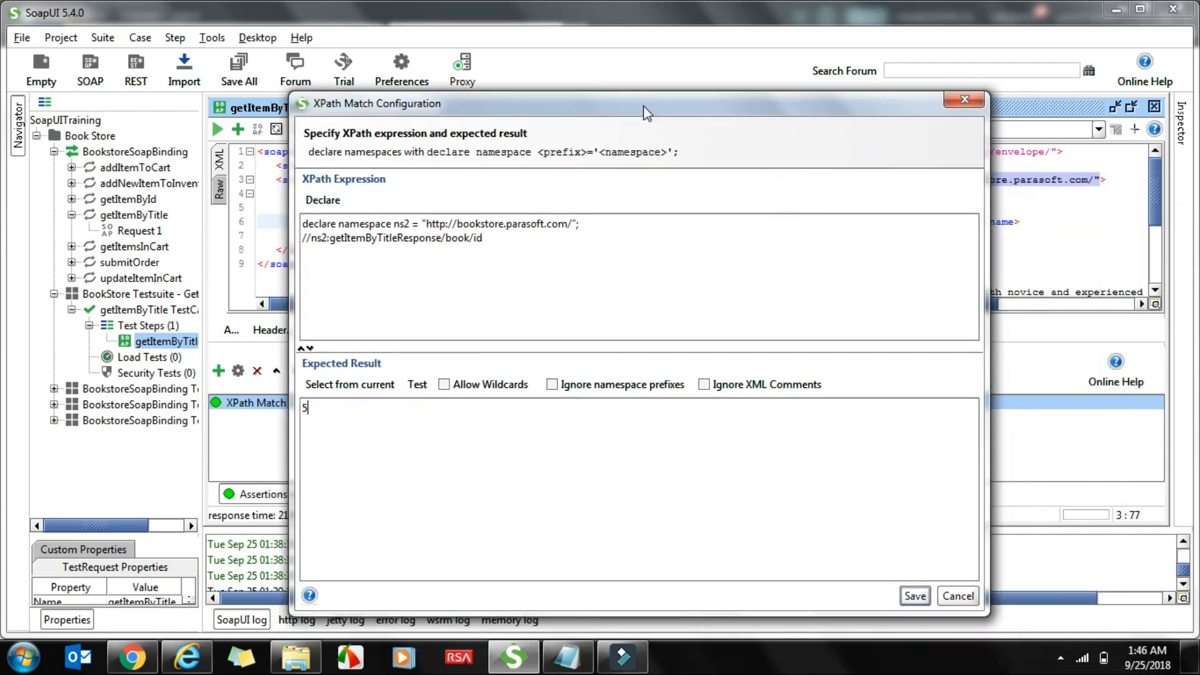
pyautogui.moveTo(488, 242); pyautogui.dragTo(297, 223)
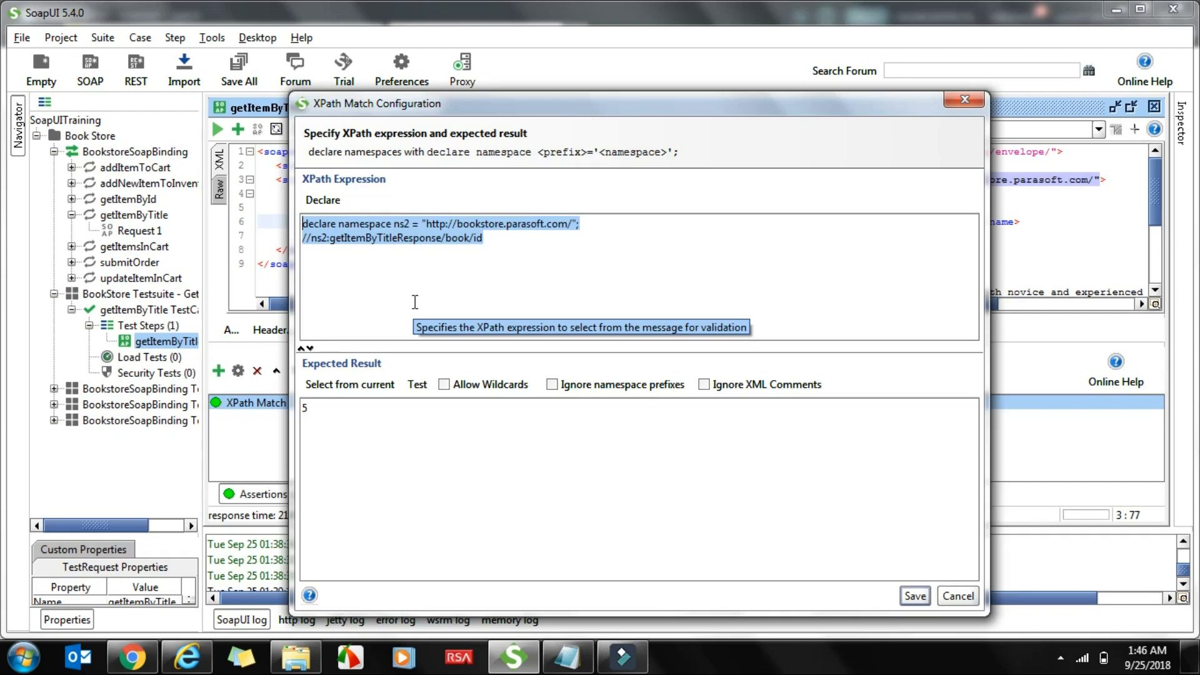
pyautogui.click(415, 385)
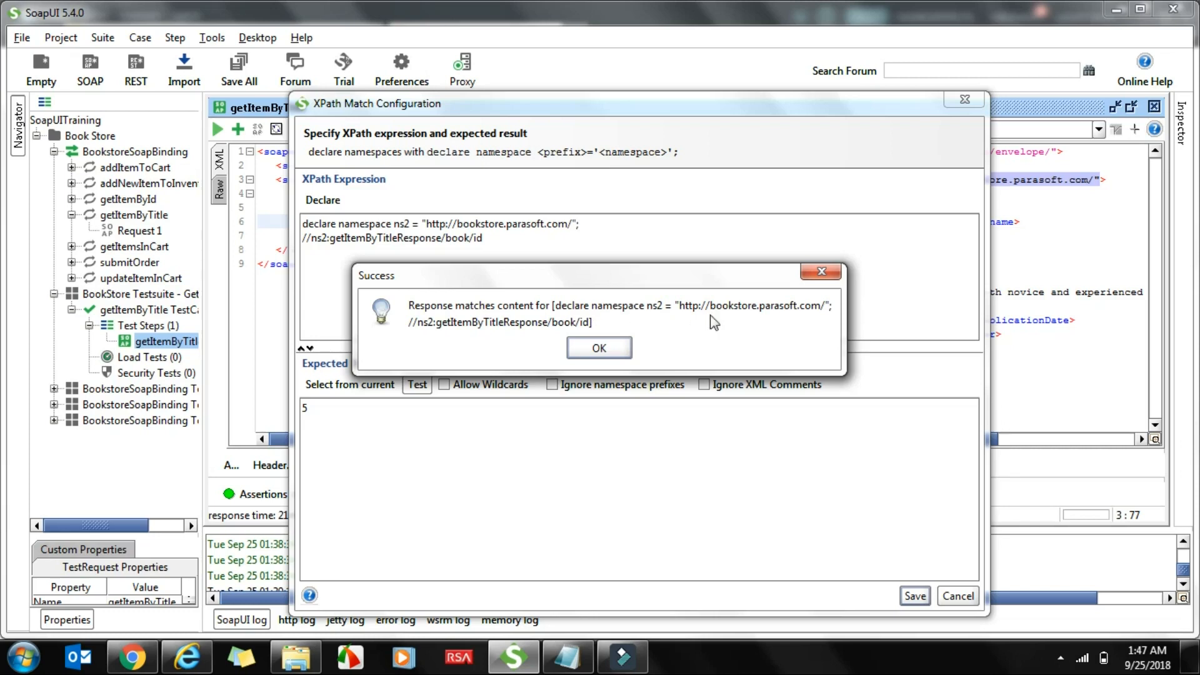
pyautogui.click(598, 344)
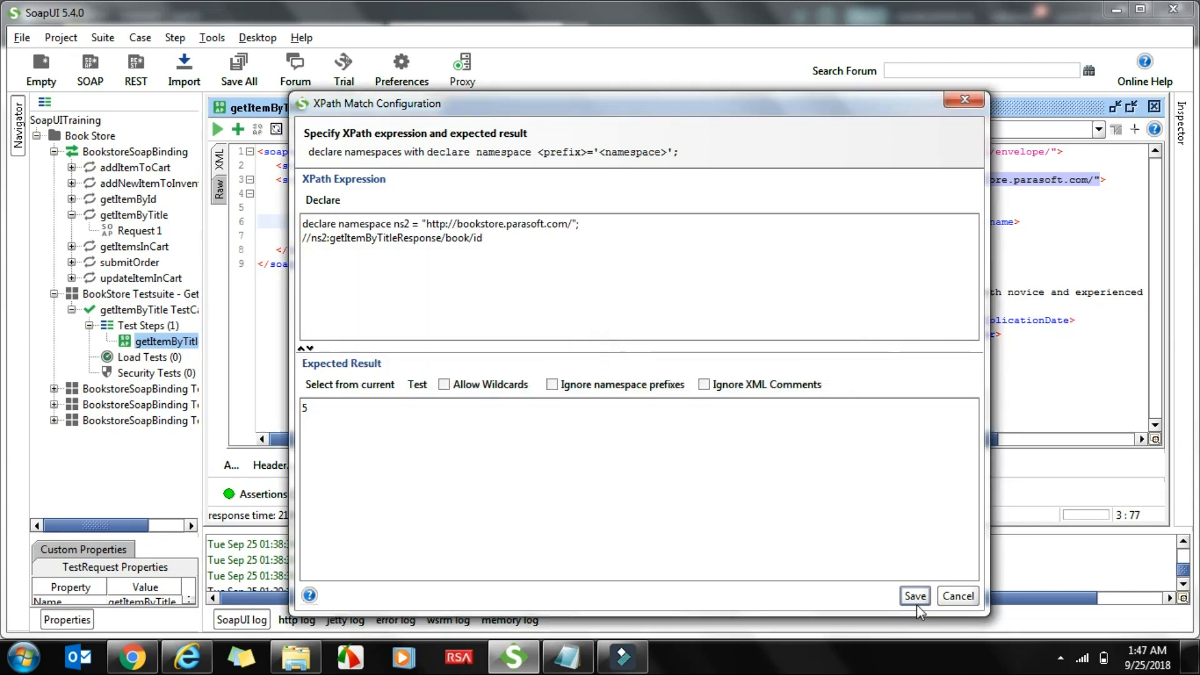
# Save the XPath Match assertion and show the assertions list of the getItemByTitle test step
pyautogui.click(915, 596)
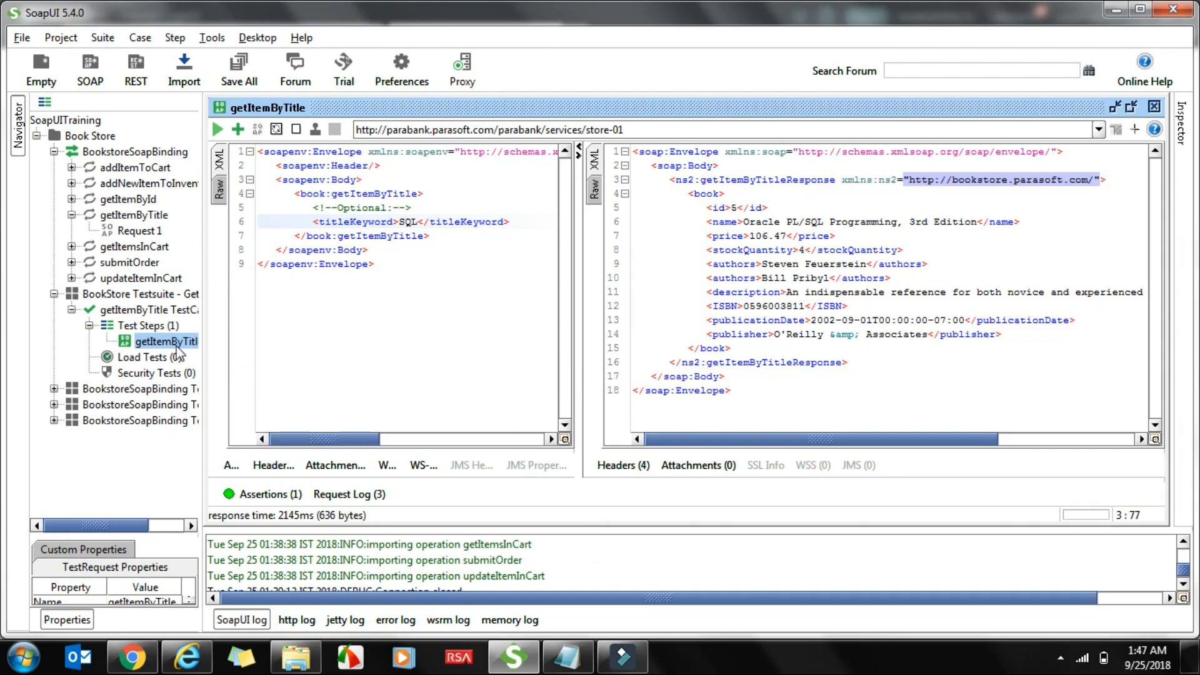
pyautogui.click(172, 339)
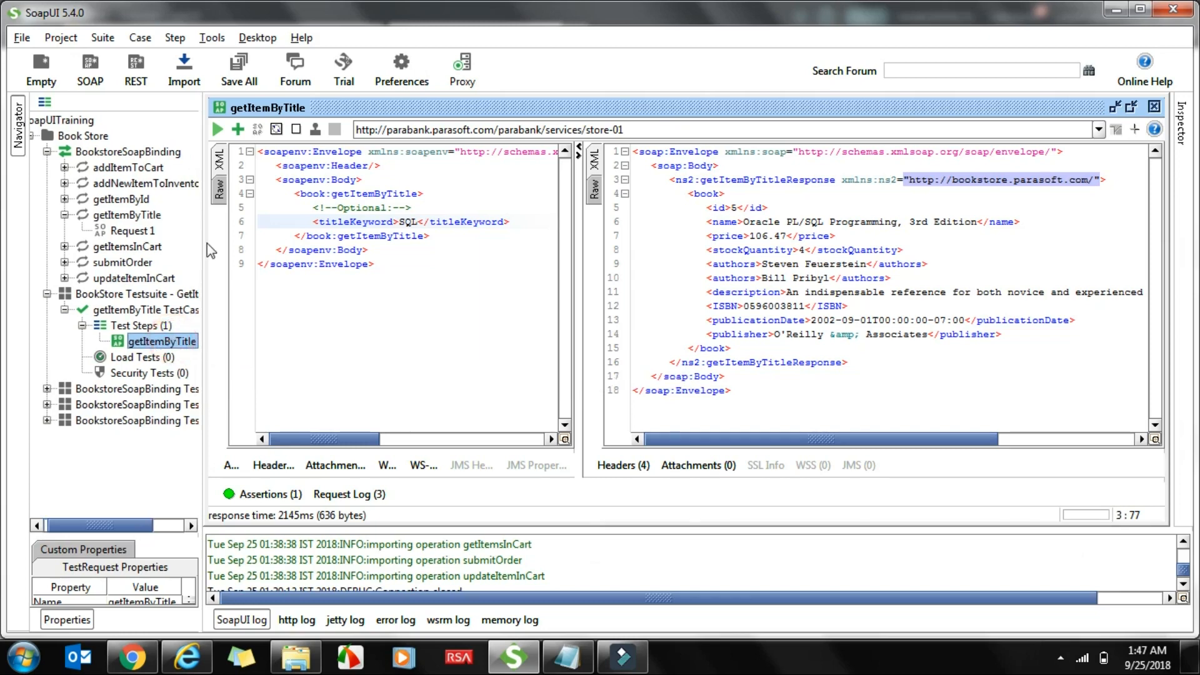
pyautogui.click(263, 493)
pyautogui.click(273, 497)
pyautogui.click(273, 496)
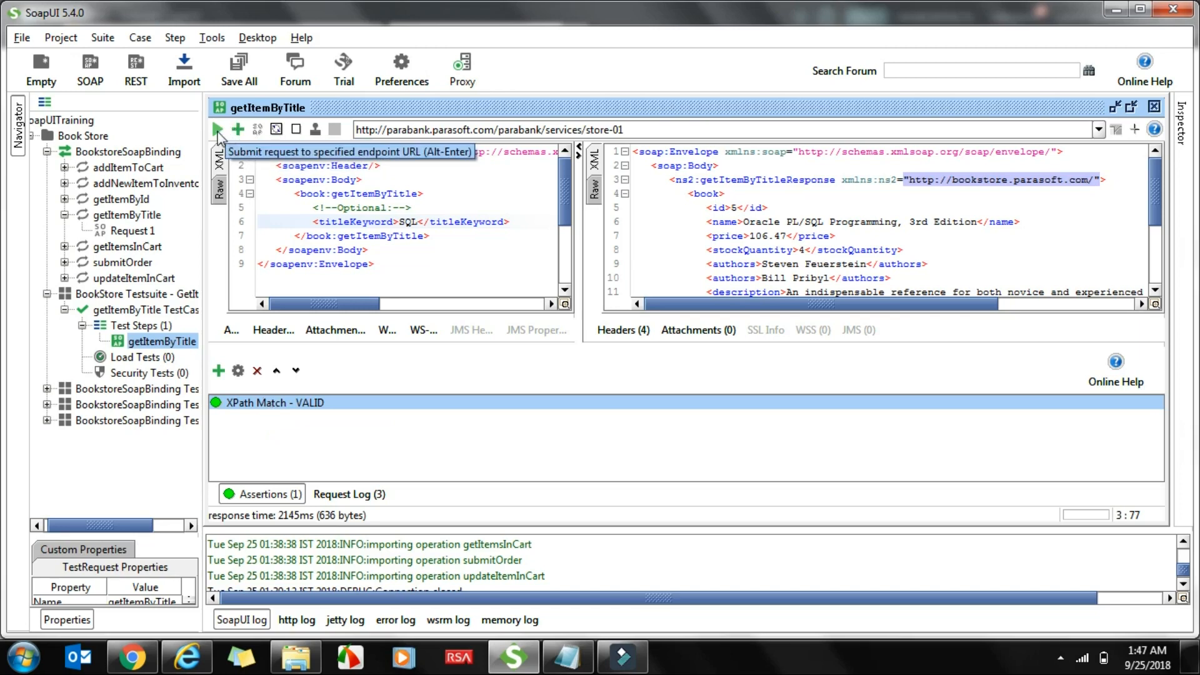
# Resubmit the getItemByTitle request and check the status of its XPath Match assertion
pyautogui.click(216, 129)
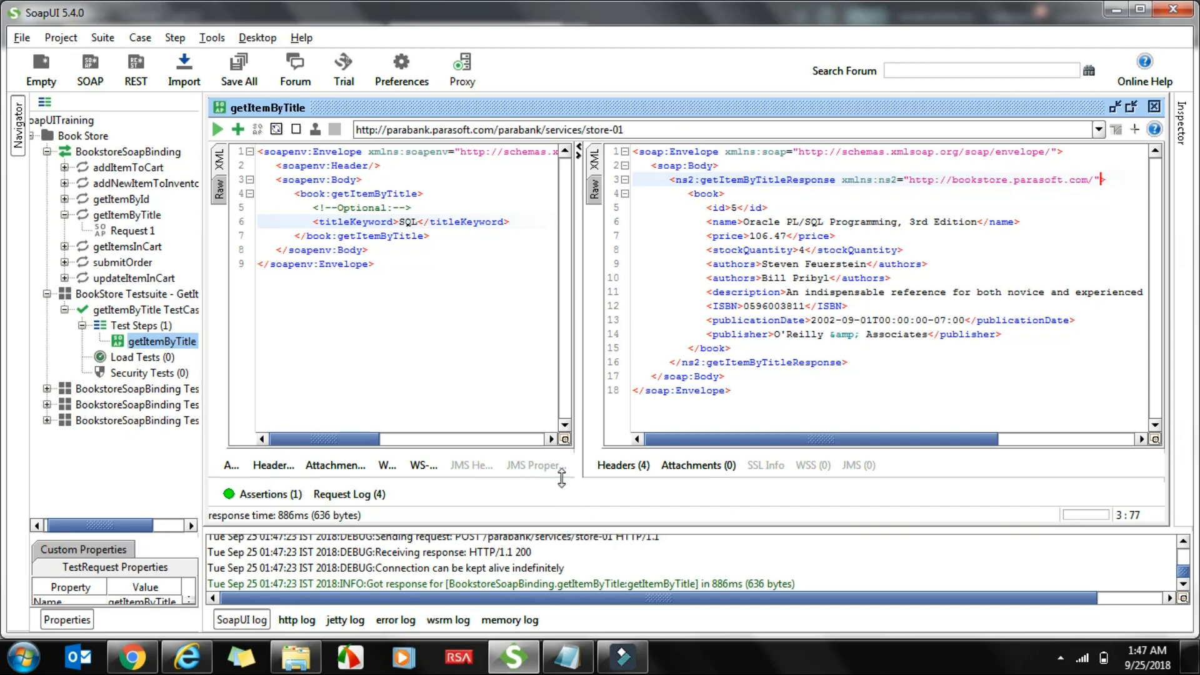
pyautogui.click(263, 494)
pyautogui.click(275, 402)
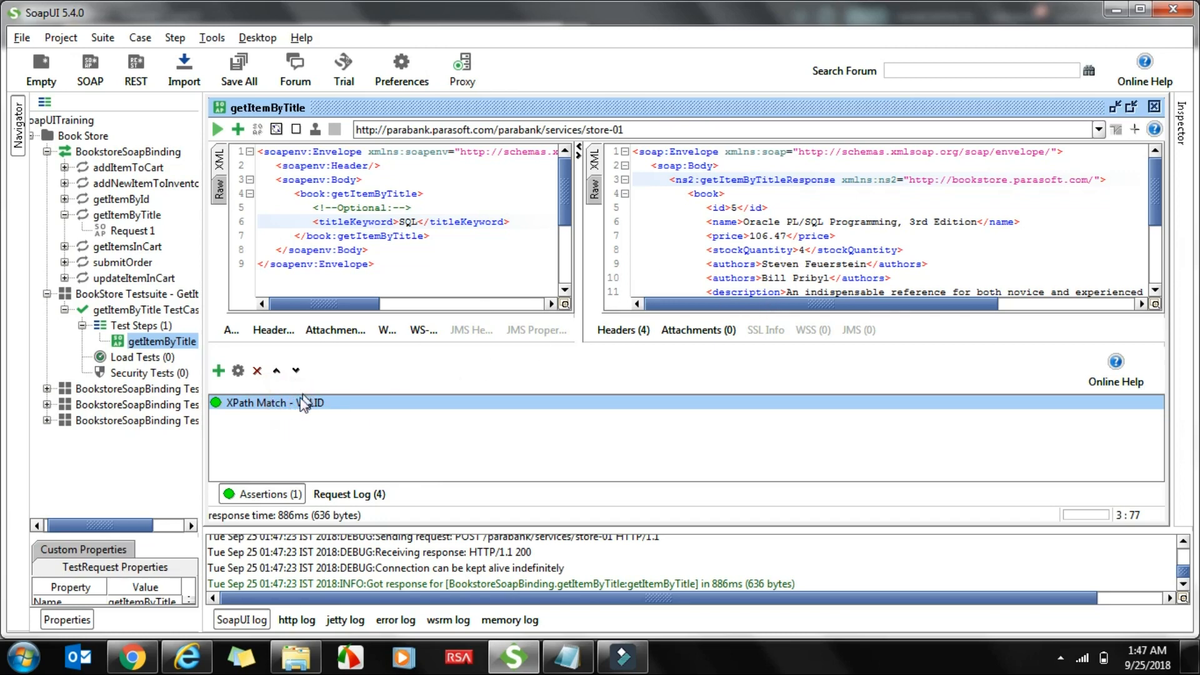
# Set the XPath Match assertion's expected result to 6, save it, and rerun the getItemByTitle request to check the assertion
pyautogui.doubleClick(303, 402)
pyautogui.click(310, 350)
pyautogui.click(275, 375)
pyautogui.moveTo(265, 378); pyautogui.dragTo(250, 370)
pyautogui.write('6')
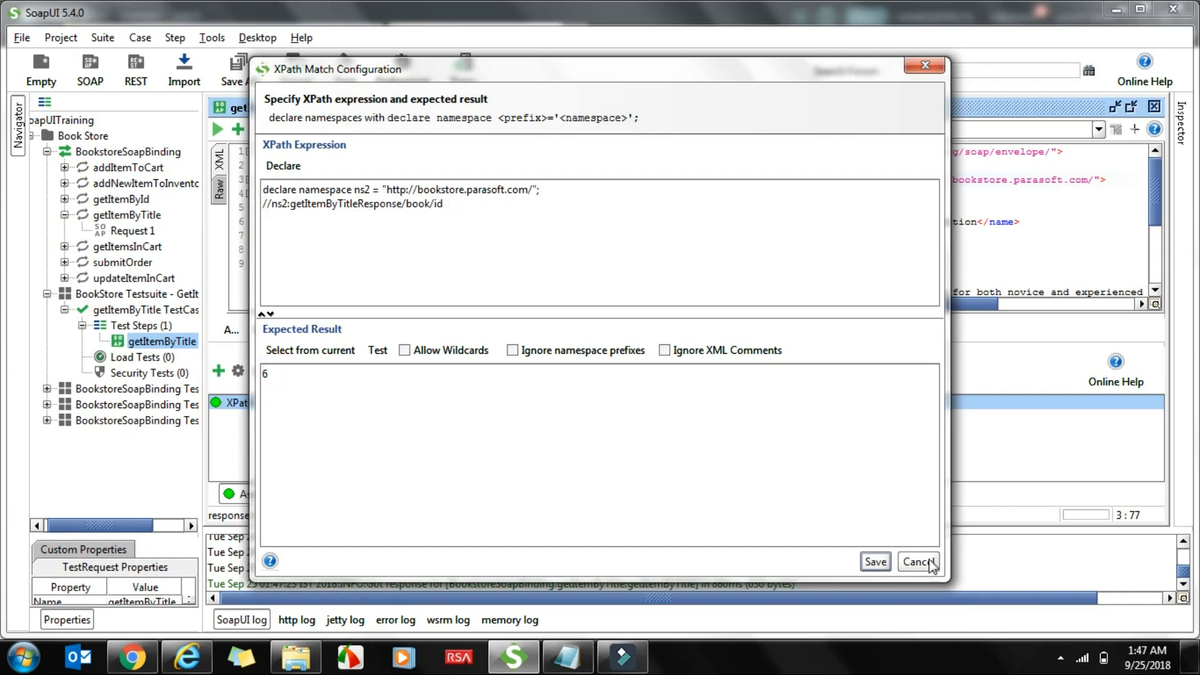
pyautogui.click(875, 563)
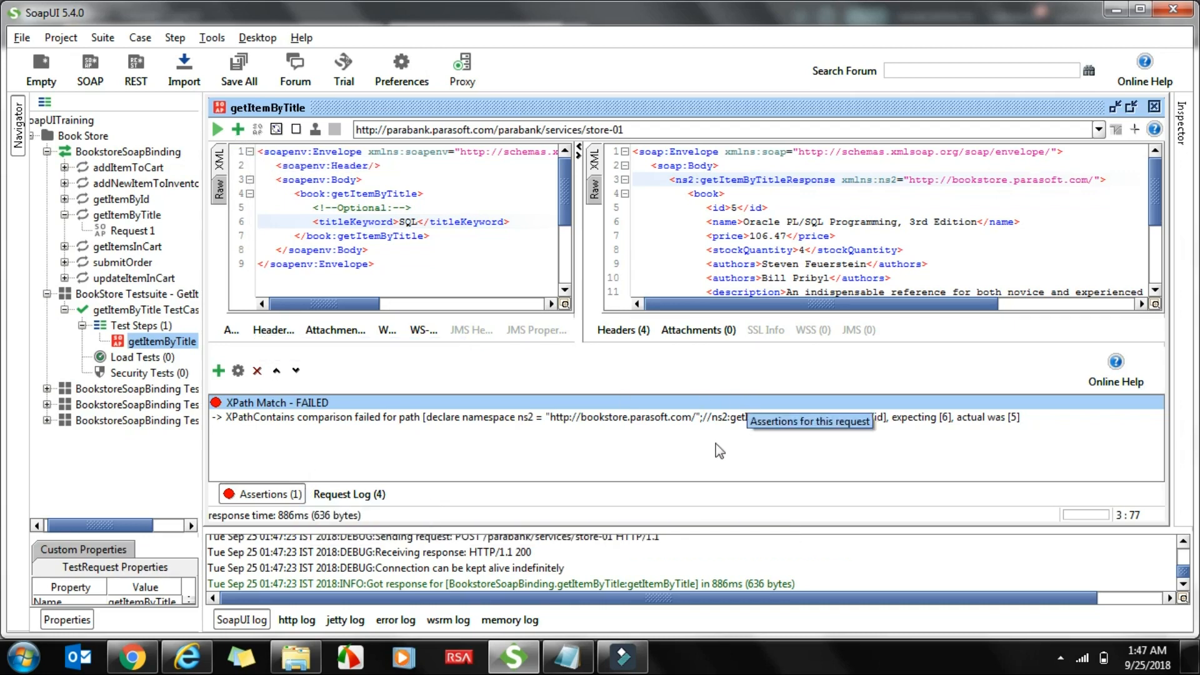
pyautogui.click(897, 420)
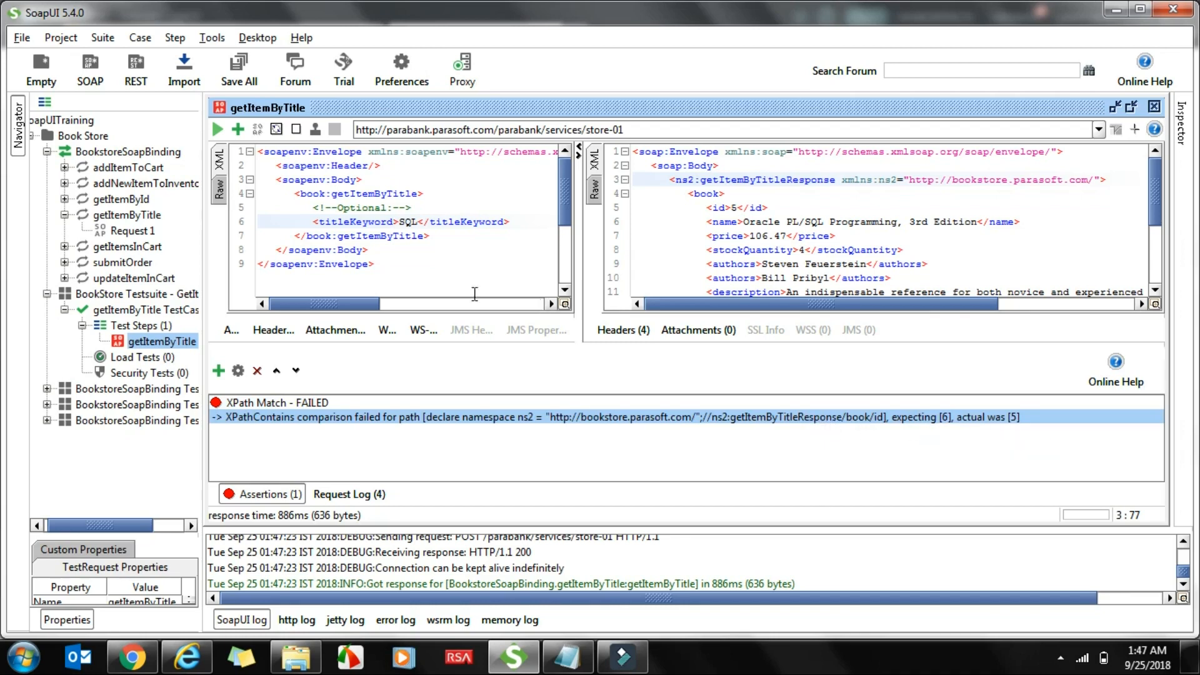
pyautogui.click(218, 130)
# Review the Property Content, Compliance, Status and Standards, Script, SLA and JMS assertion categories available for getItemByTitle without adding an assertion
pyautogui.click(218, 371)
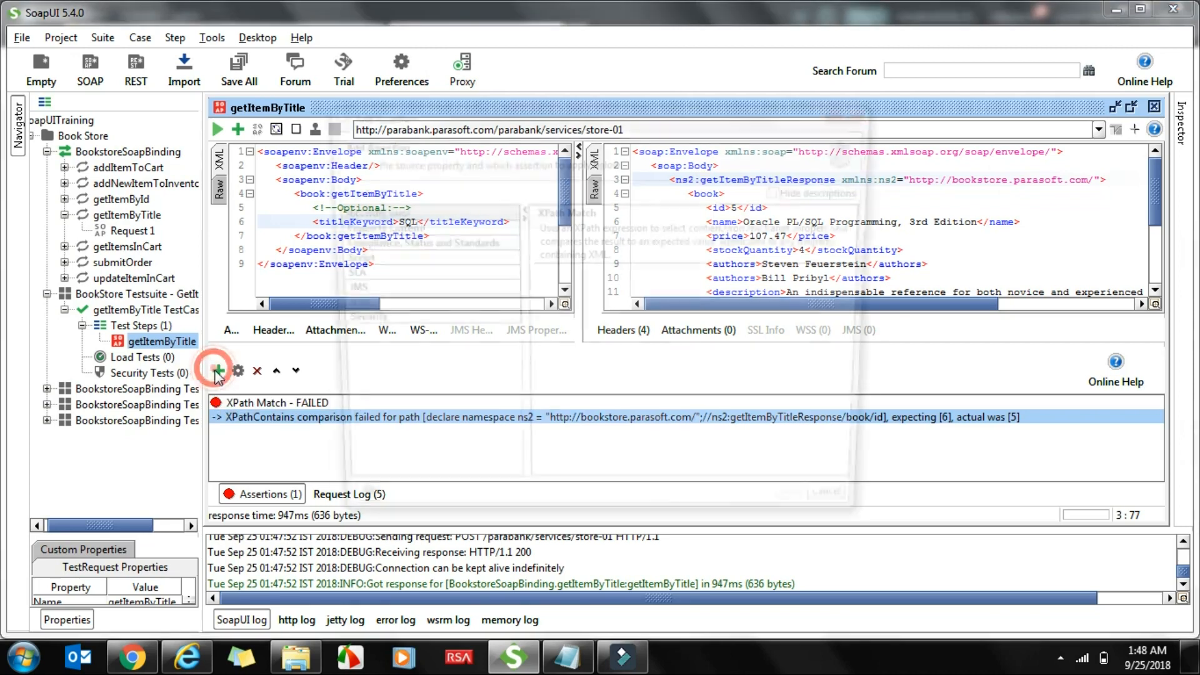
pyautogui.click(370, 227)
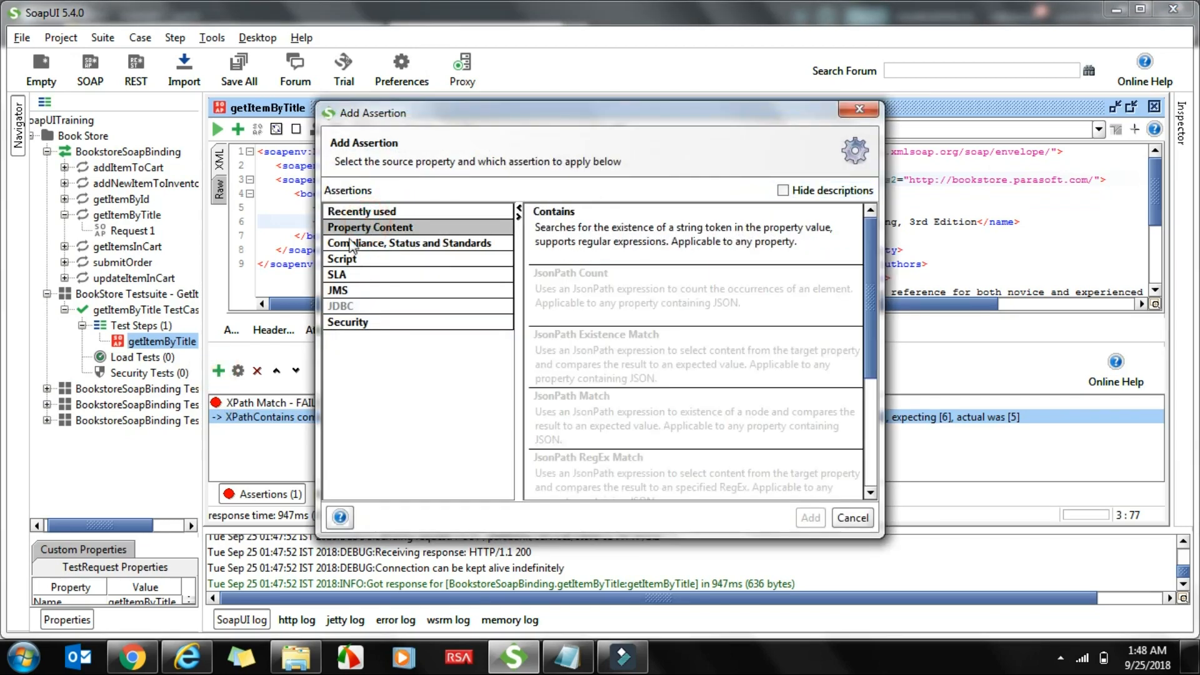
pyautogui.click(347, 245)
pyautogui.click(340, 260)
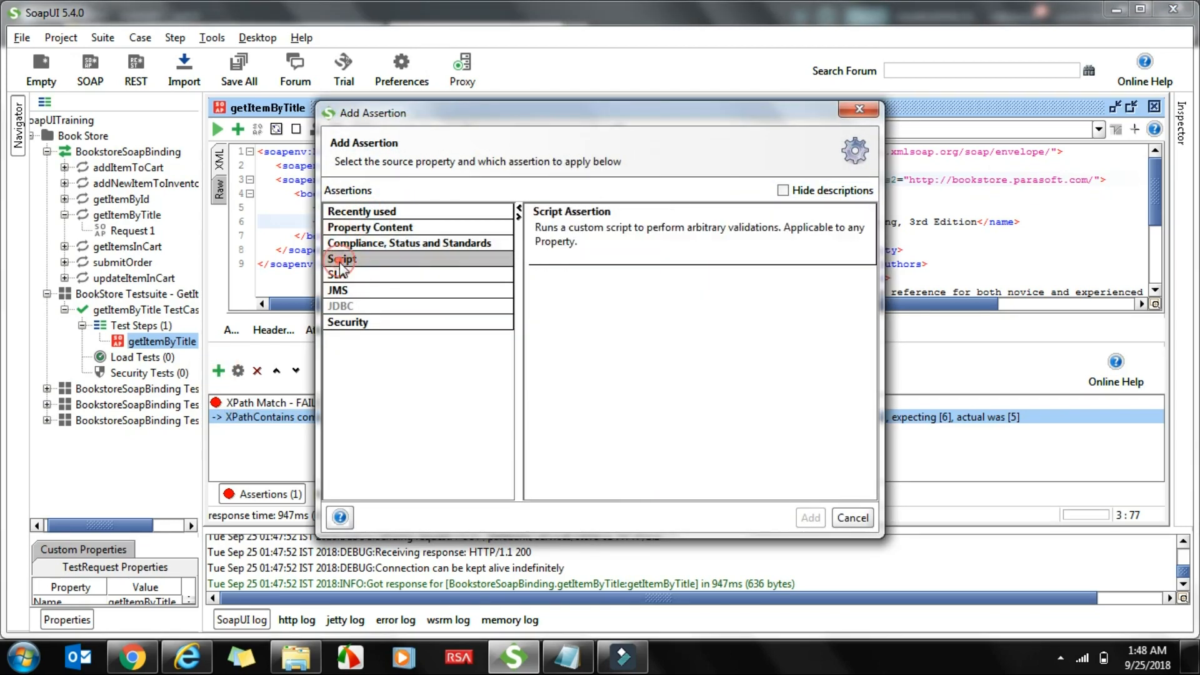
pyautogui.click(340, 273)
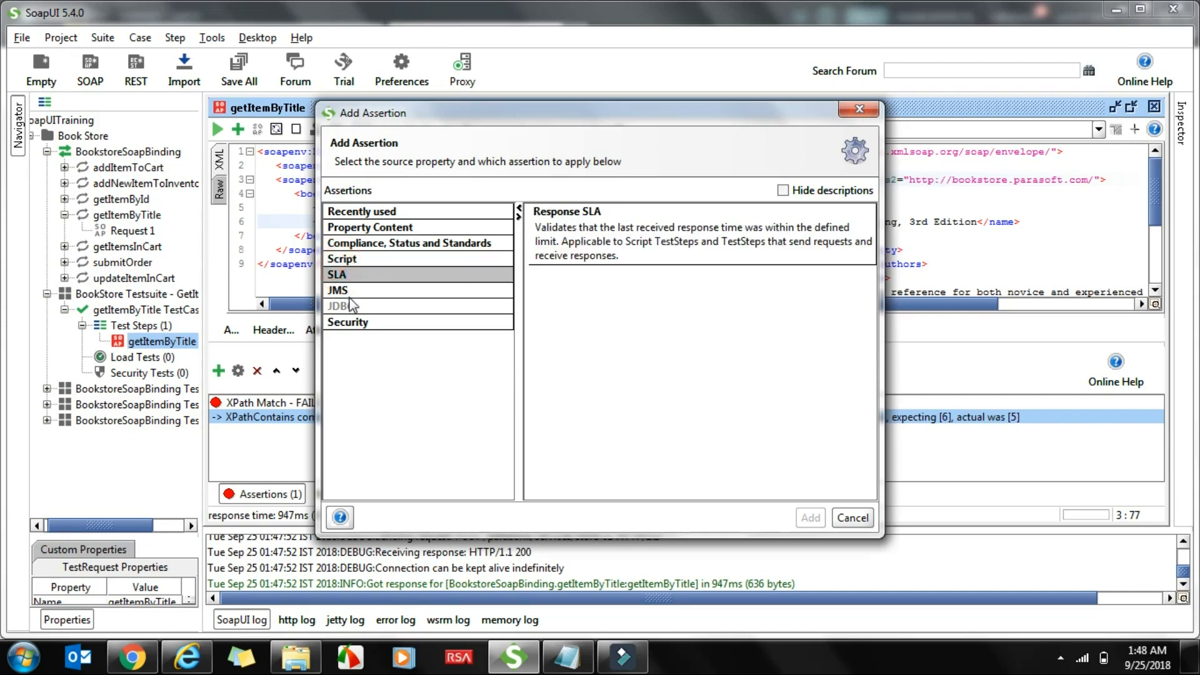
pyautogui.click(347, 291)
pyautogui.click(871, 113)
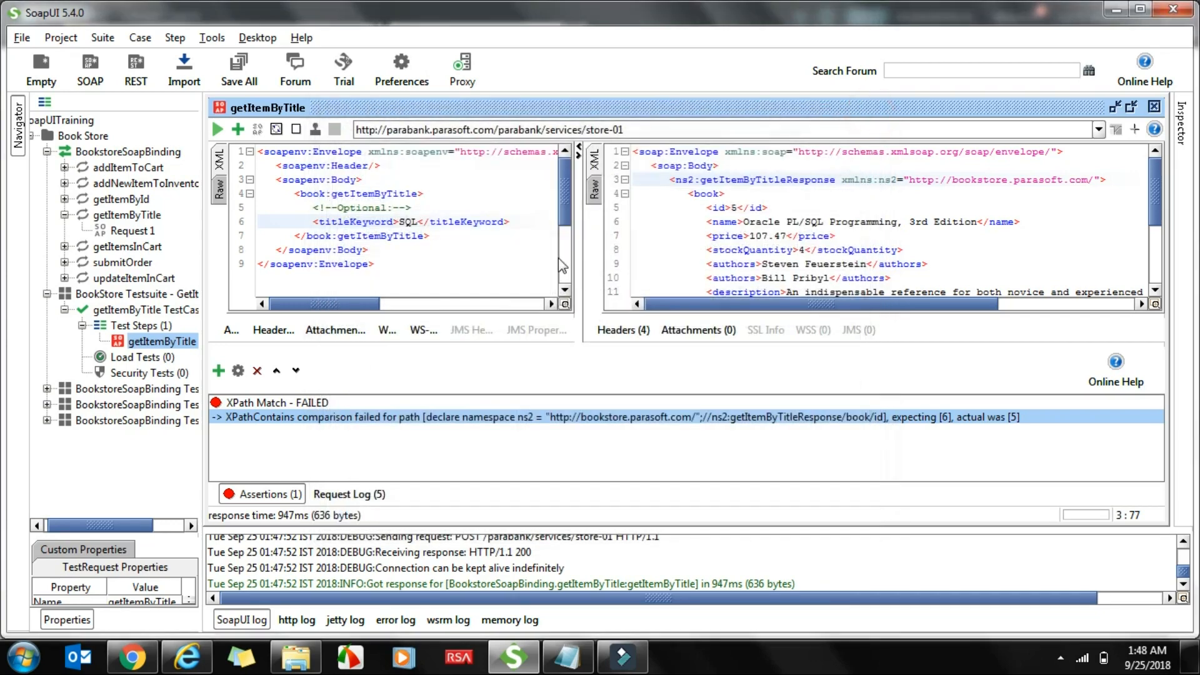